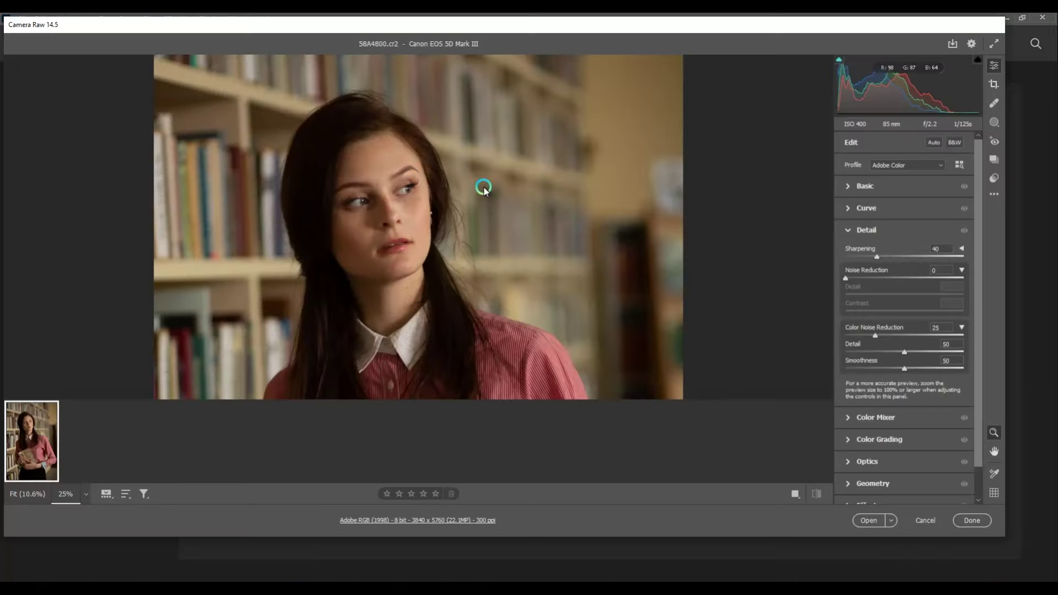
Zoom the preview onto the face and switch the Camera Raw profile to Adobe Portrait.
left_click(484, 184)
left_click(460, 229)
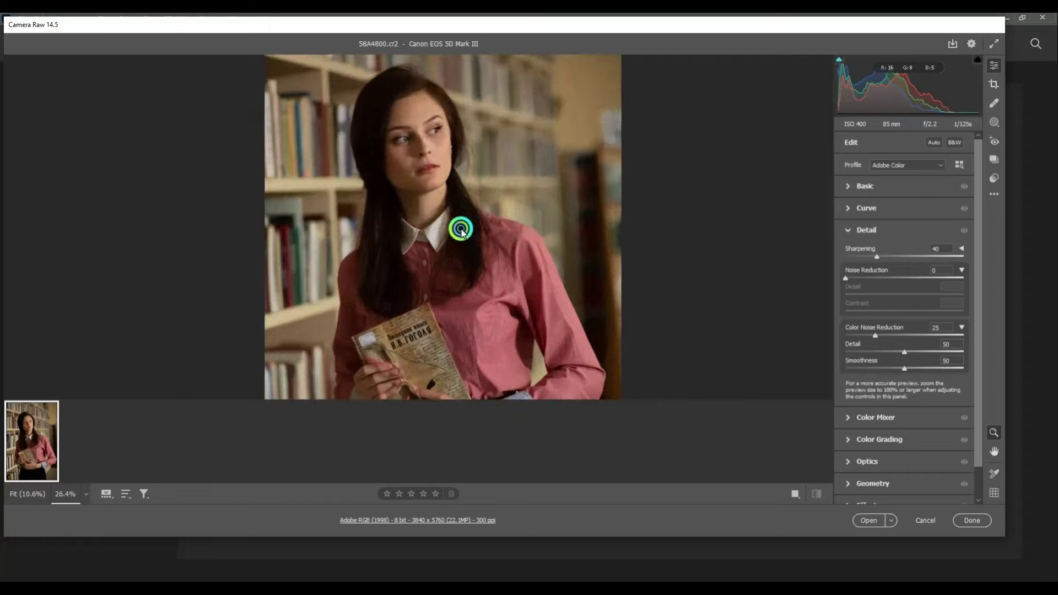
left_click(532, 231)
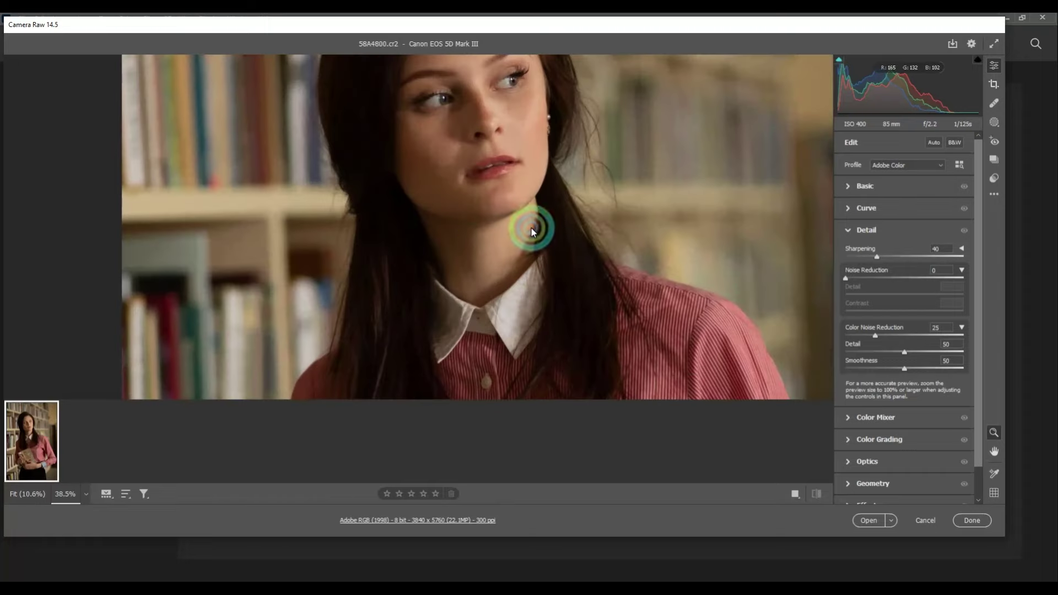
left_click(708, 336)
left_click(616, 274)
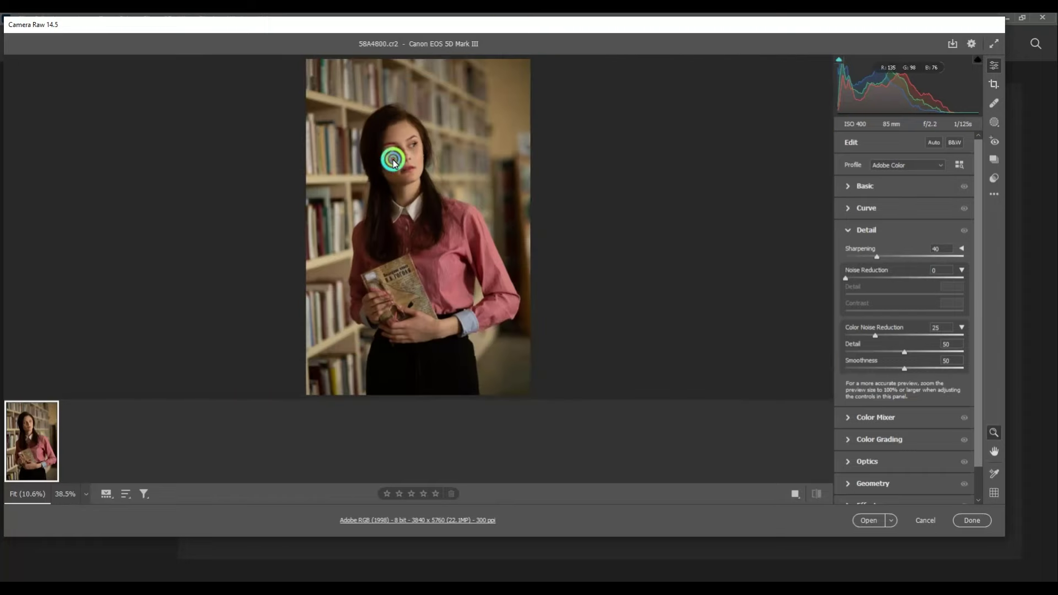
left_click(391, 160)
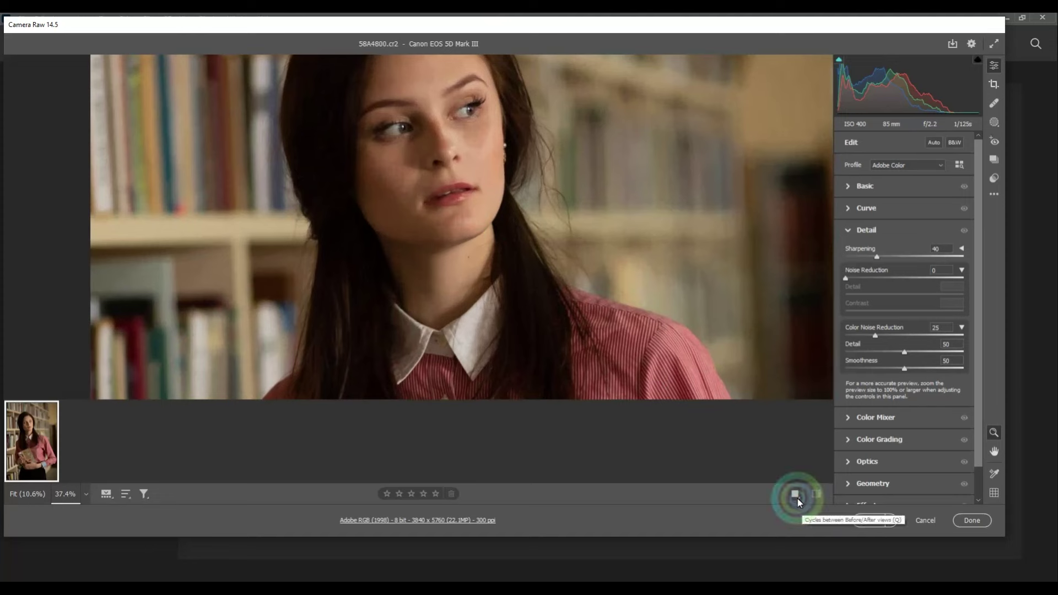
left_click_drag(401, 174, 611, 295)
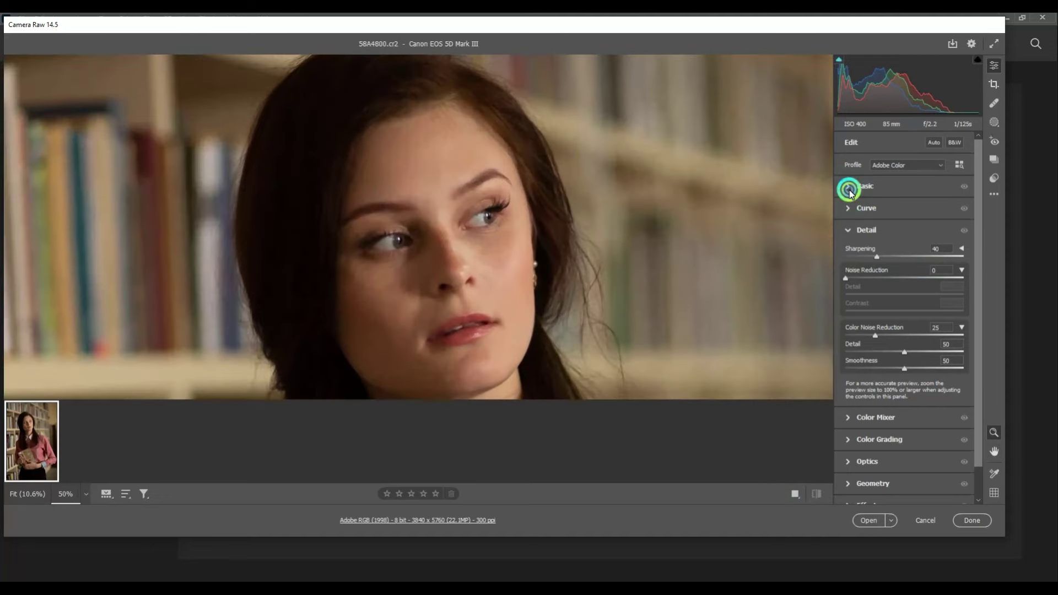
left_click(849, 186)
left_click(888, 166)
left_click(889, 194)
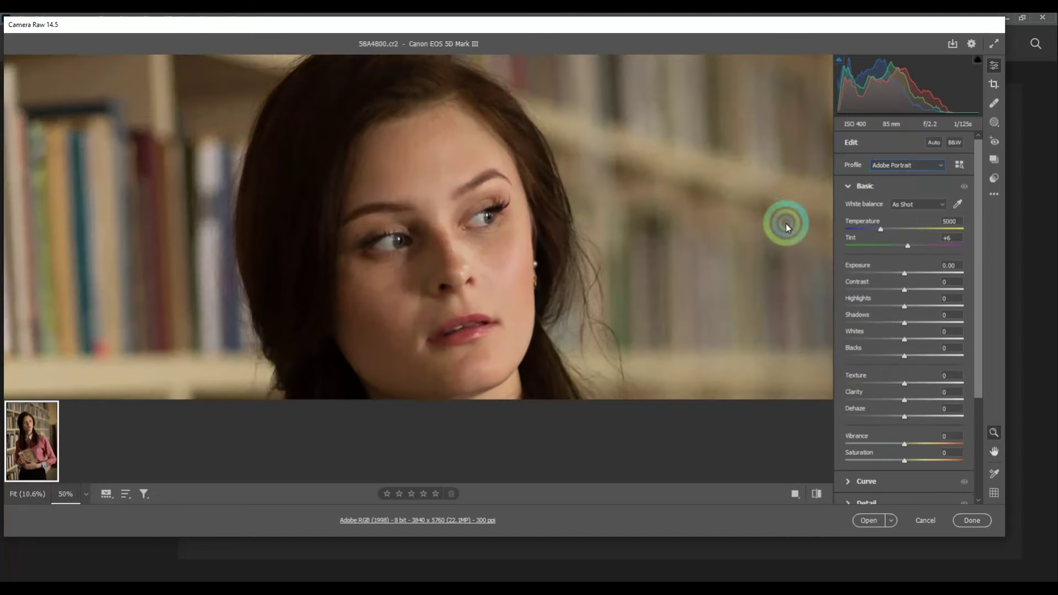
Set Exposure -1.25, Highlights -13, Shadows +98, Whites +50 and Blacks +31.
left_click_drag(895, 277, 889, 276)
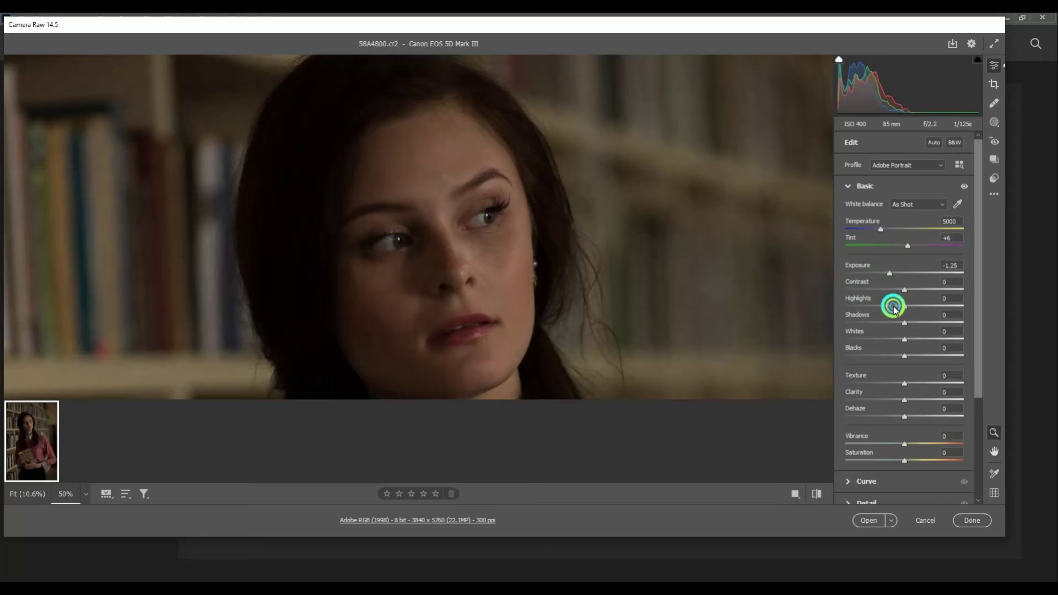
left_click_drag(893, 310, 949, 324)
left_click_drag(928, 357, 933, 342)
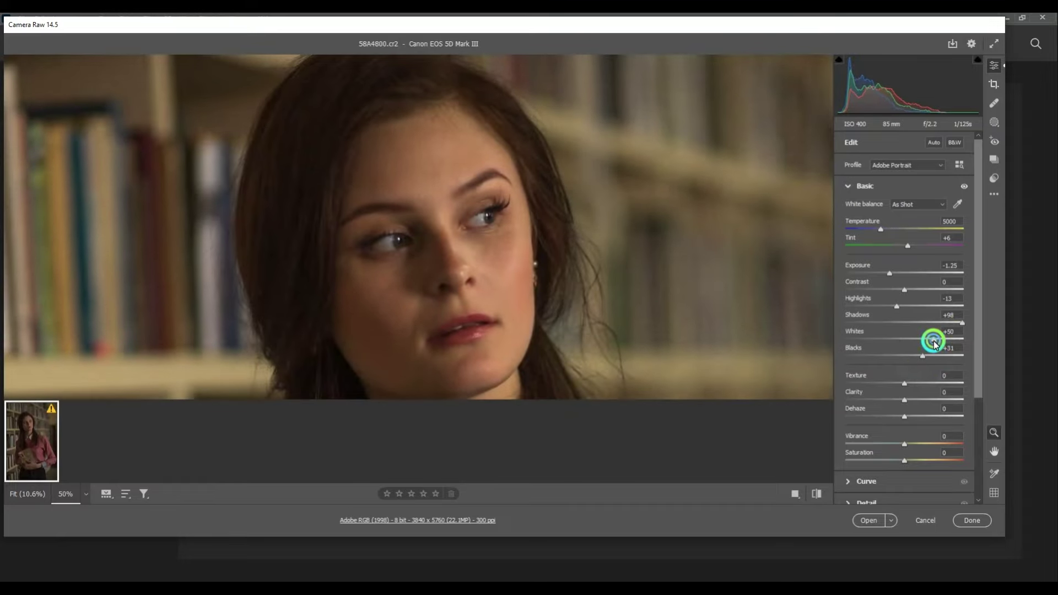
left_click_drag(538, 238, 503, 278)
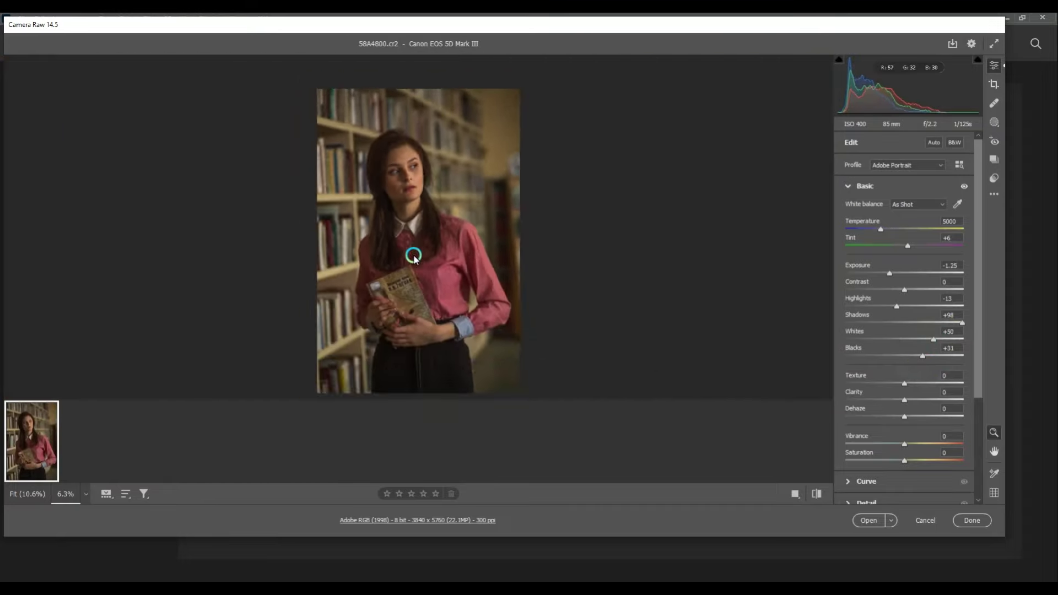
left_click(503, 278)
left_click_drag(342, 123, 443, 358)
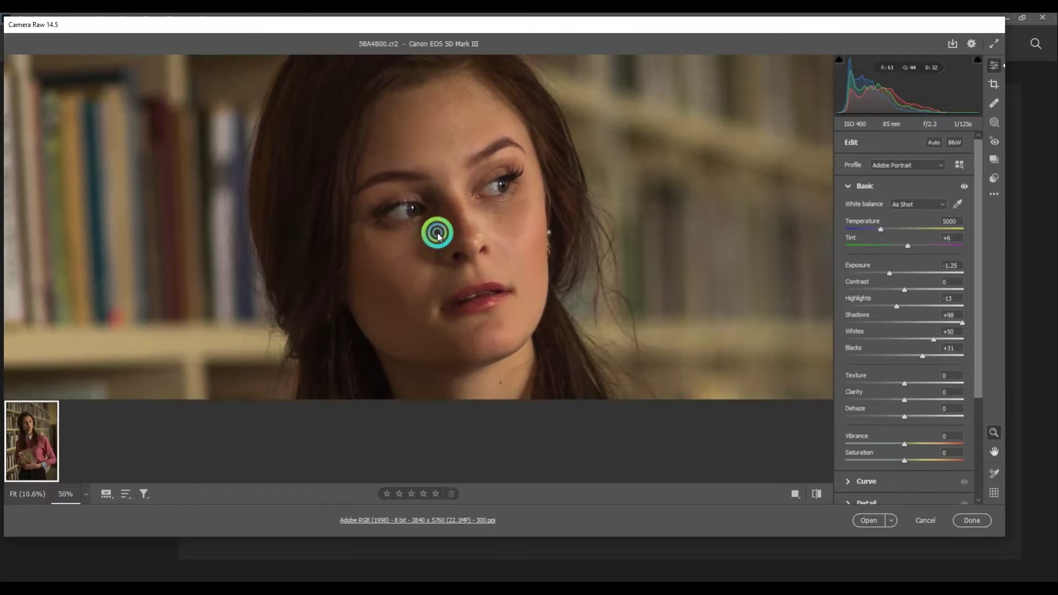
left_click_drag(436, 220, 549, 246)
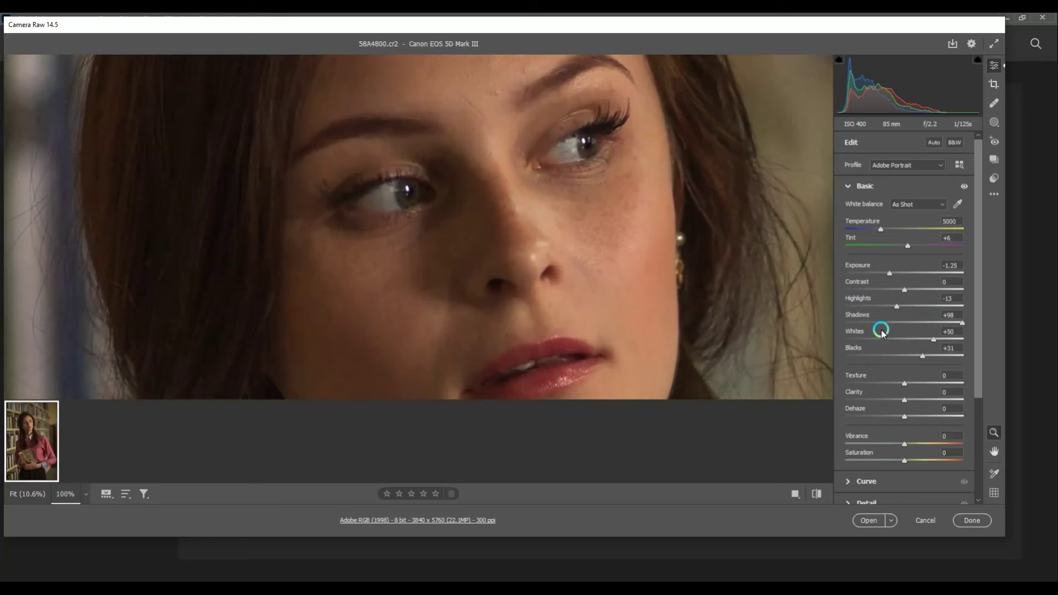
mouse_move(855, 332)
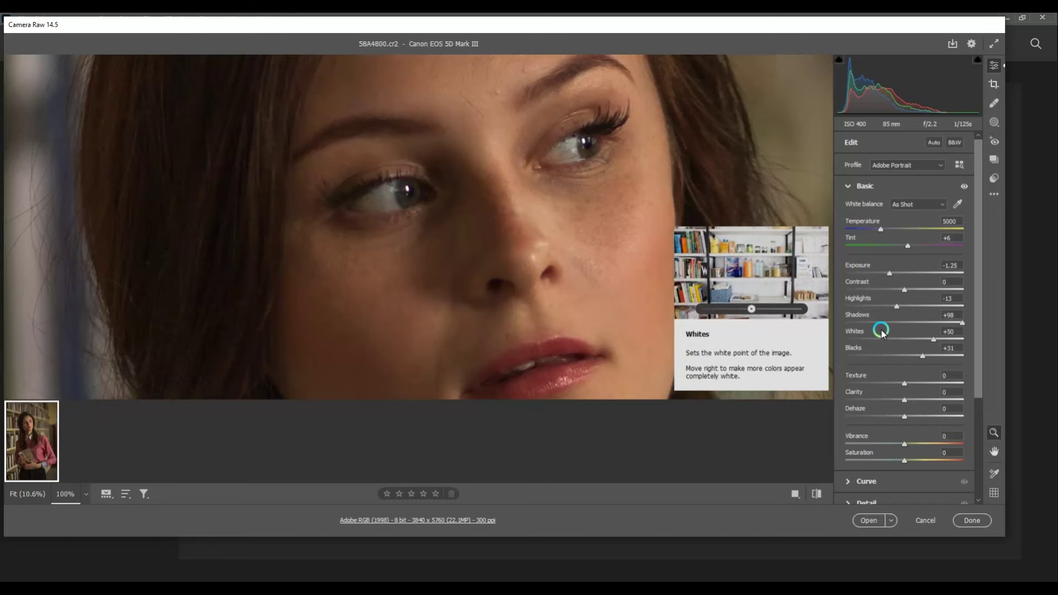
Raise Contrast to +14 and set Texture to +23 in the Basic panel.
key("ctrl+minus")
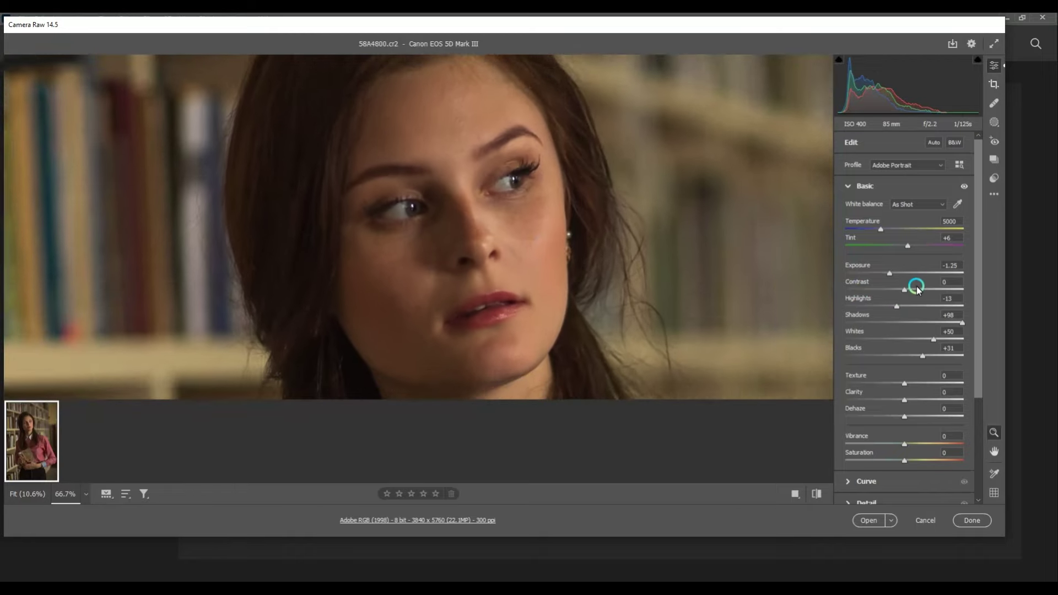
left_click(906, 289)
left_click_drag(913, 293, 919, 293)
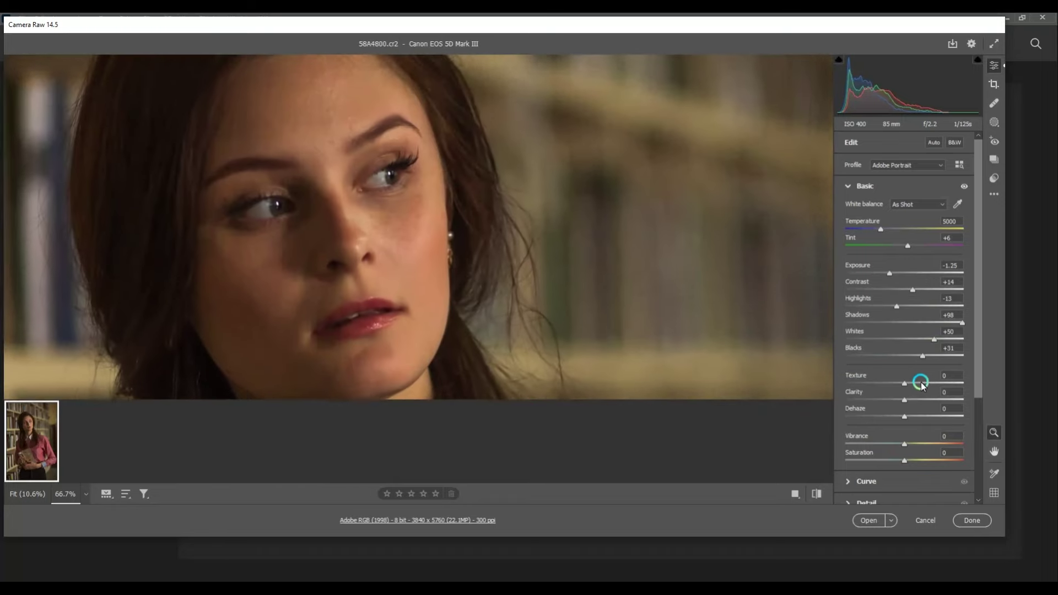
left_click(921, 383)
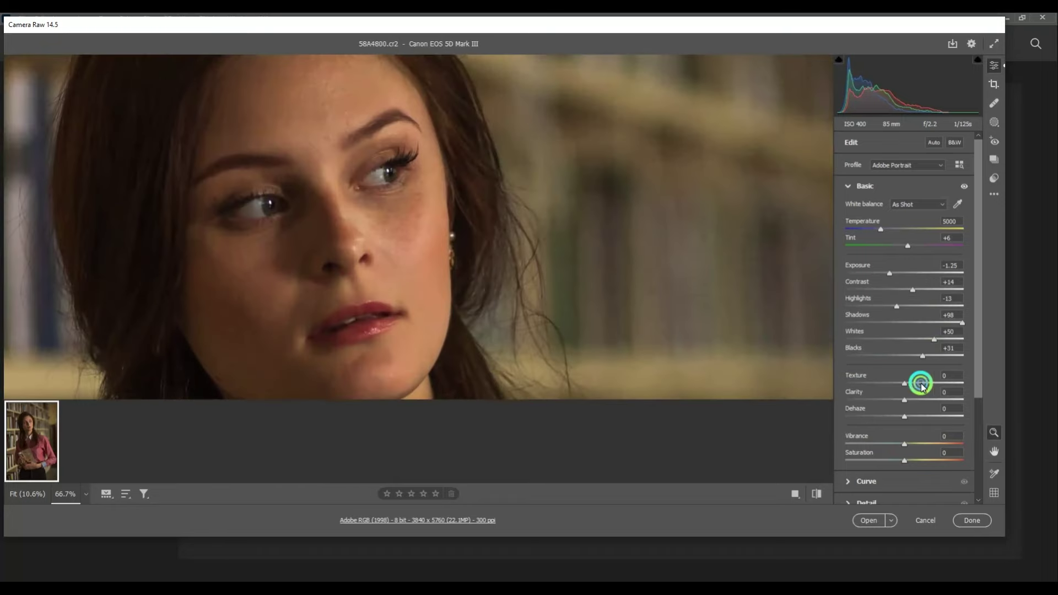
left_click_drag(933, 388, 919, 383)
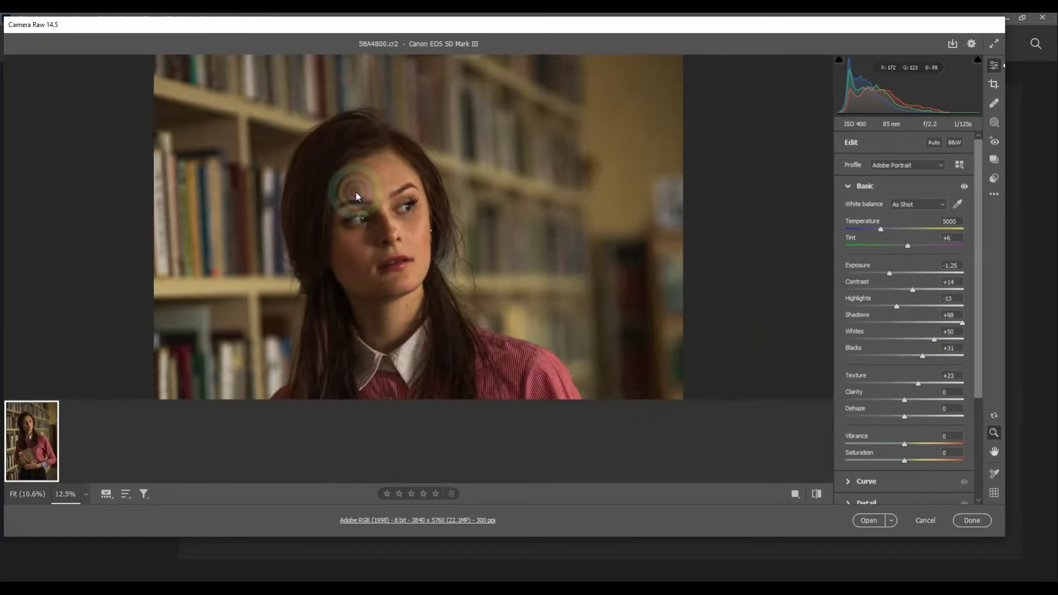
left_click_drag(357, 196, 557, 340)
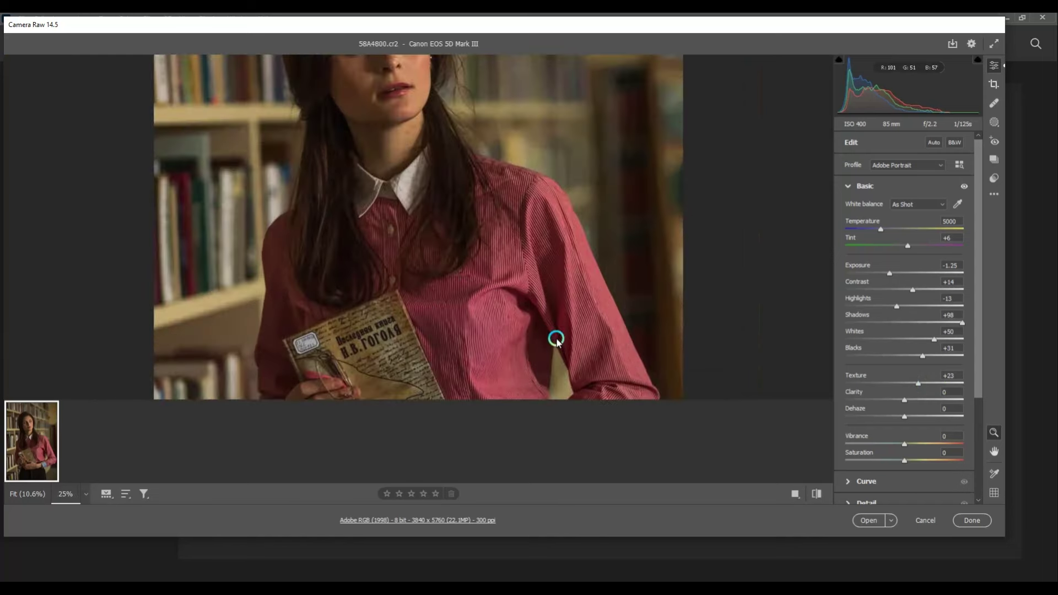
left_click_drag(439, 167, 439, 281)
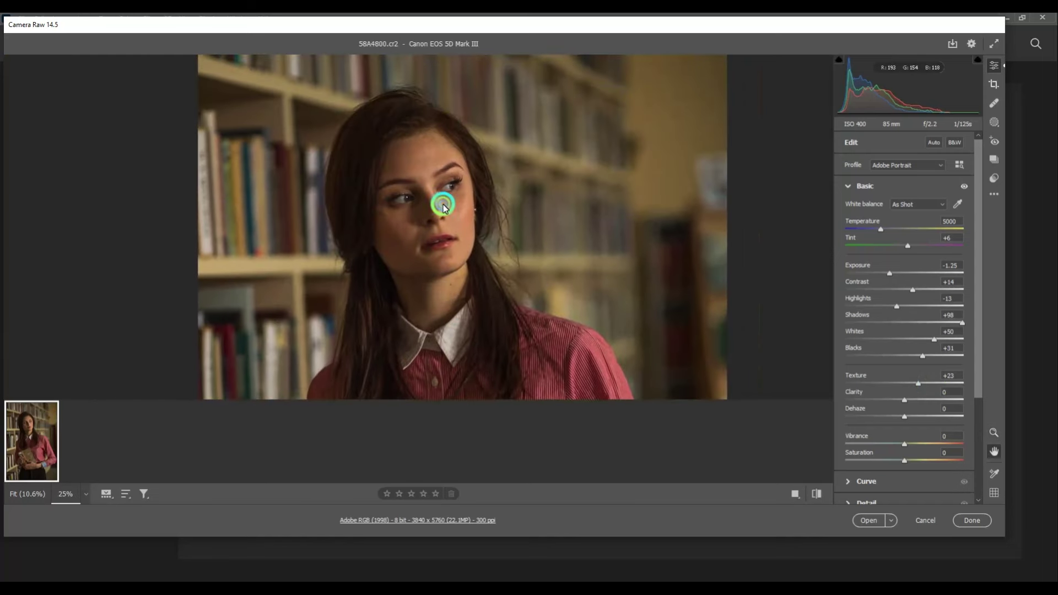
left_click_drag(442, 203, 451, 227)
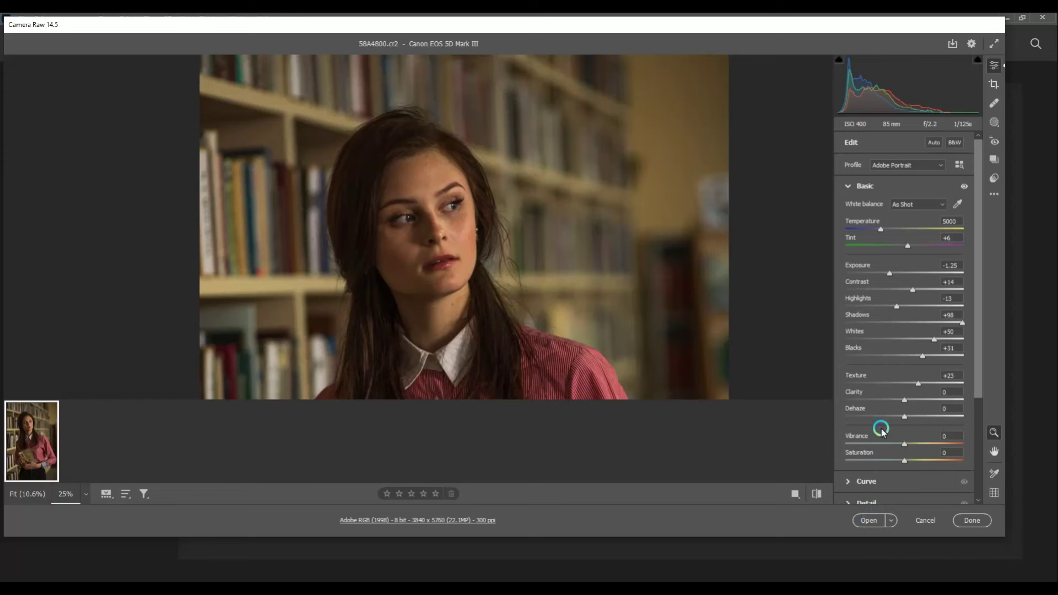
scroll(880, 427, "down", 3)
Enable chromatic aberration removal and profile lens corrections, then open the image in Photoshop.
left_click(847, 427)
left_click(851, 334)
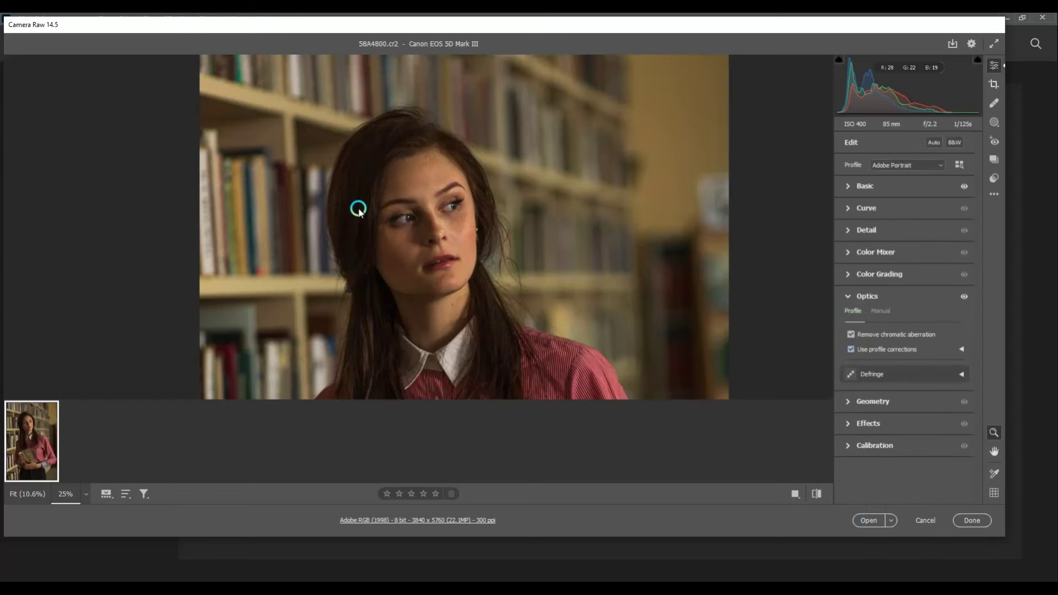
left_click_drag(358, 210, 446, 255)
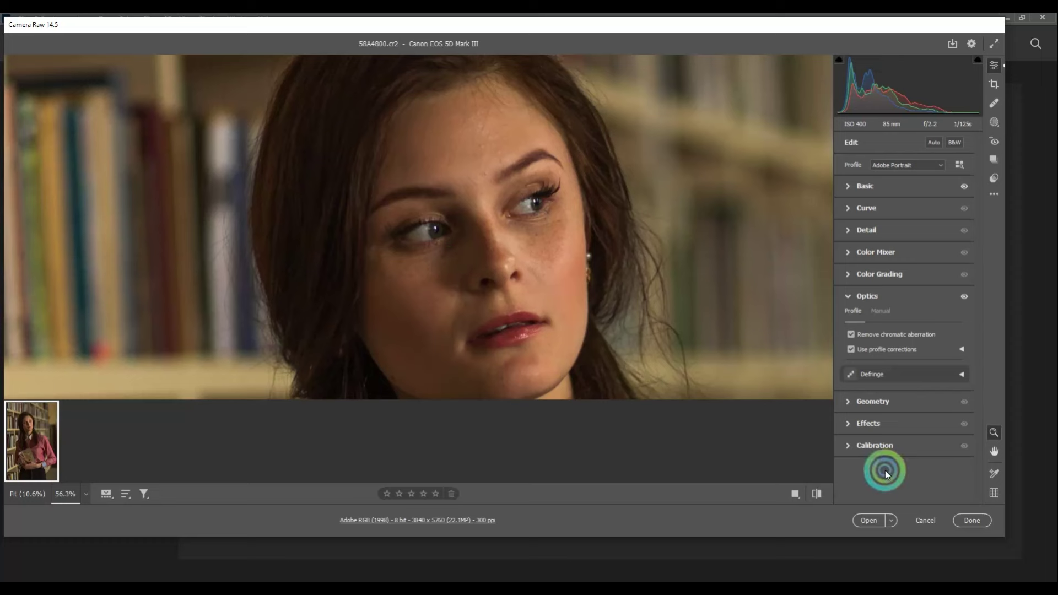
left_click(868, 520)
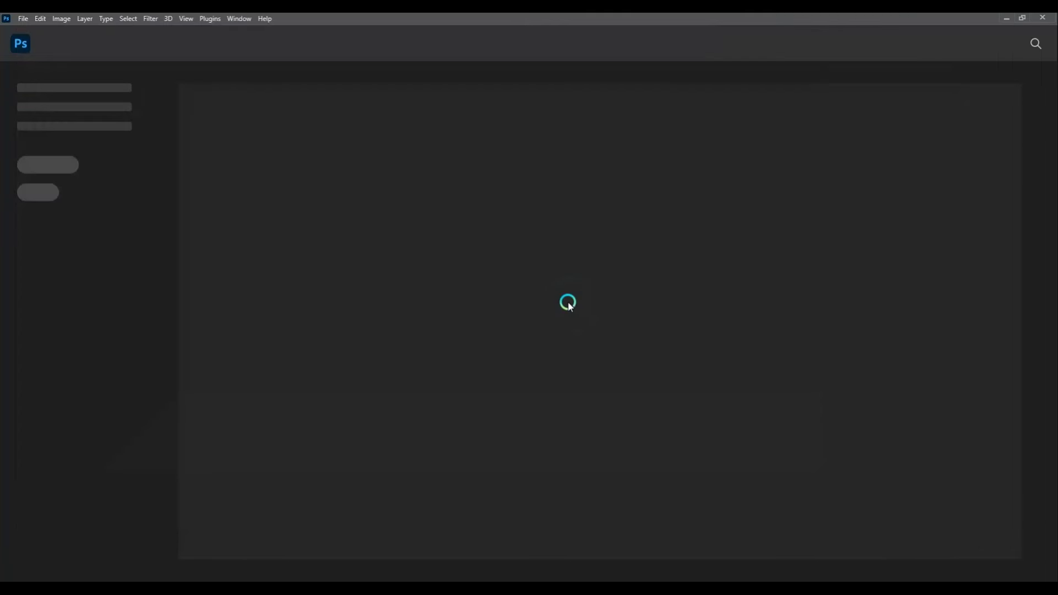
Duplicate the Background into a new Layer 1.
scroll(454, 241, "up", 2)
scroll(472, 248, "up", 1)
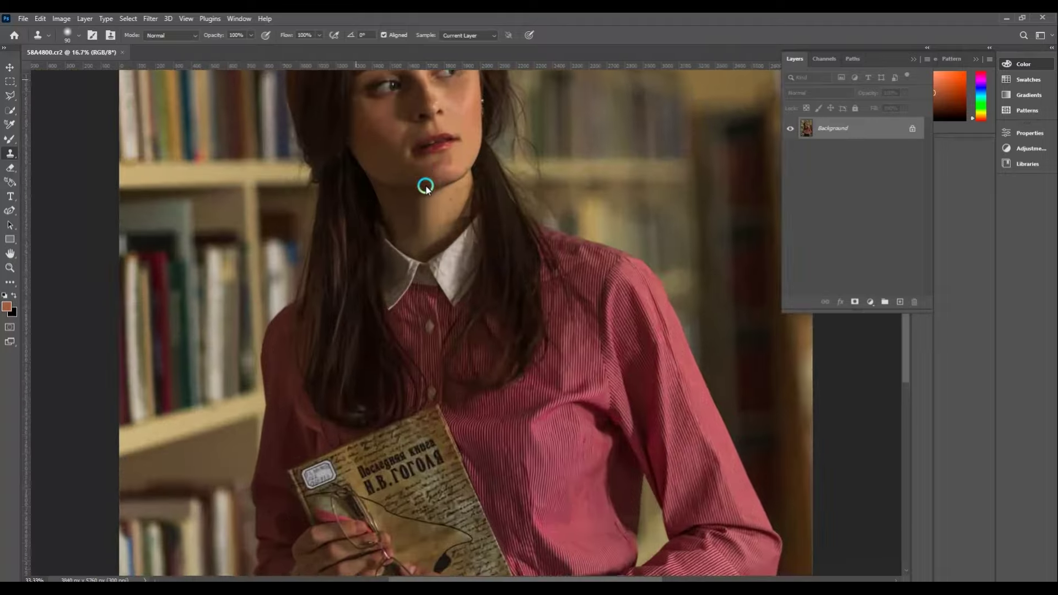
scroll(425, 184, "up", 1)
scroll(428, 182, "up", 1)
scroll(480, 358, "up", 5)
scroll(495, 338, "up", 1)
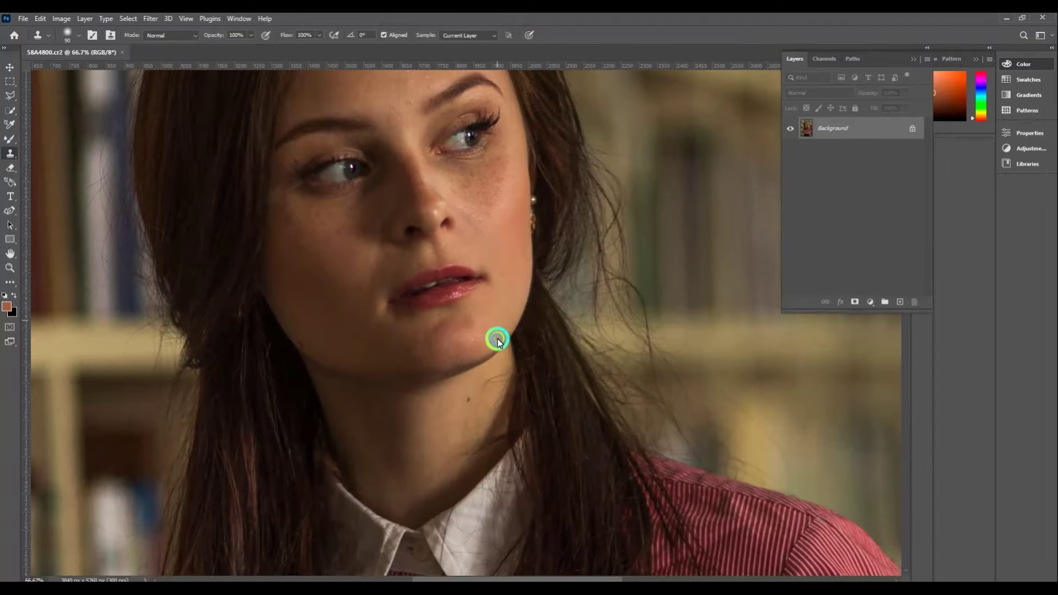
key("ctrl+j")
Shift Layer 1's Yellows hue to -39 and hide it behind a black mask.
key("ctrl+u")
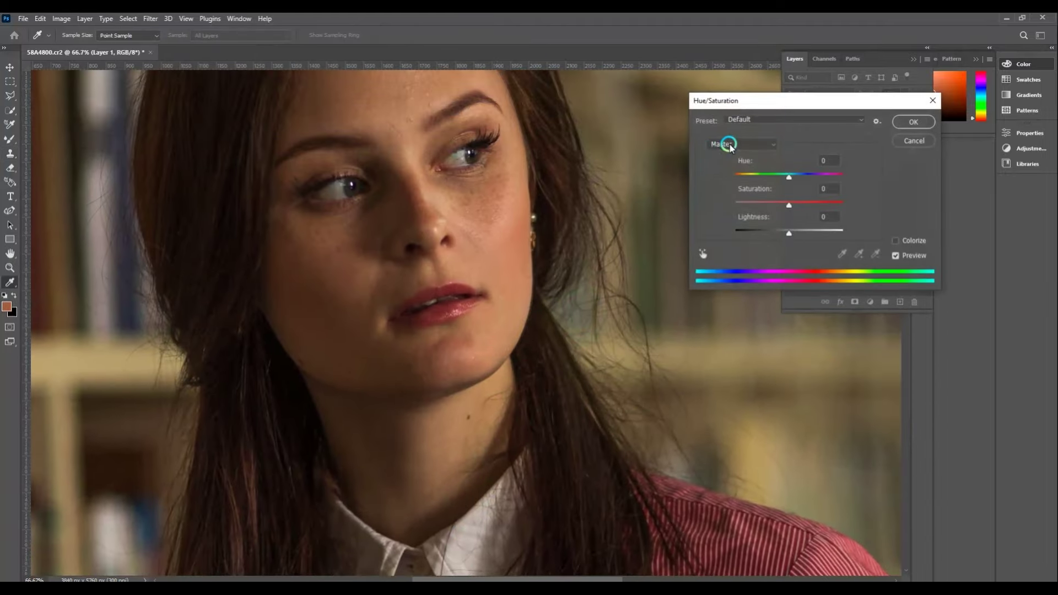
left_click(741, 143)
left_click(727, 165)
left_click_drag(804, 203, 850, 208)
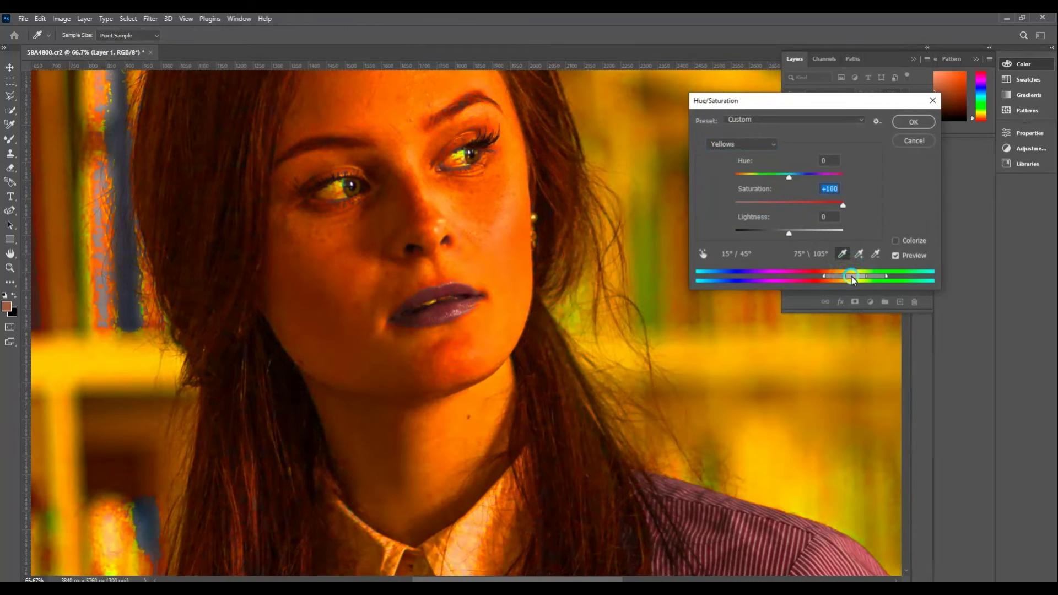
left_click_drag(851, 279, 858, 280)
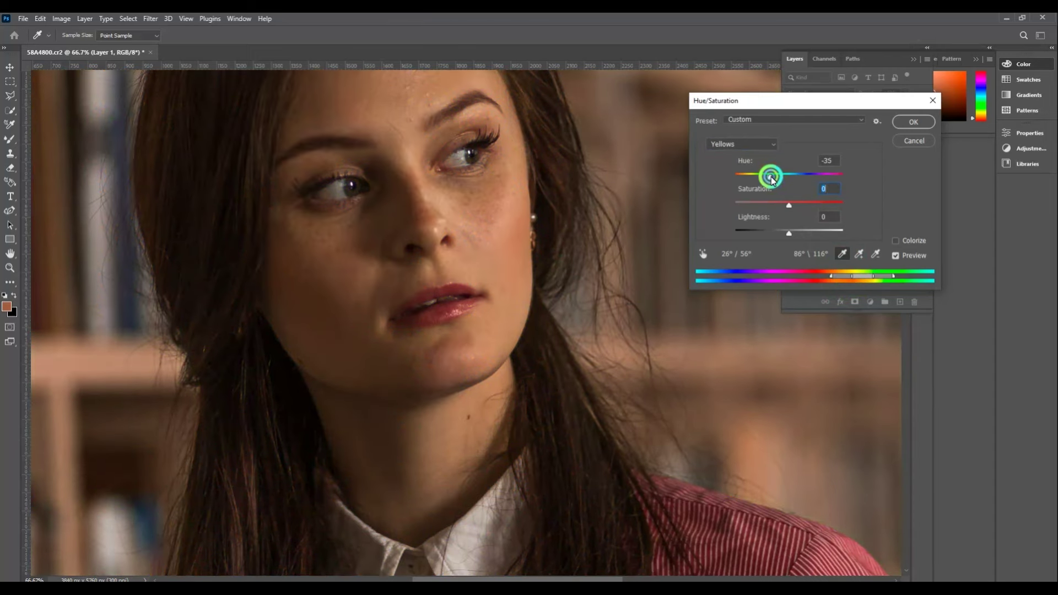
left_click(913, 122)
left_click(853, 302, "alt")
Paint white on Layer 1's mask over the face with a 250 px brush.
key("b")
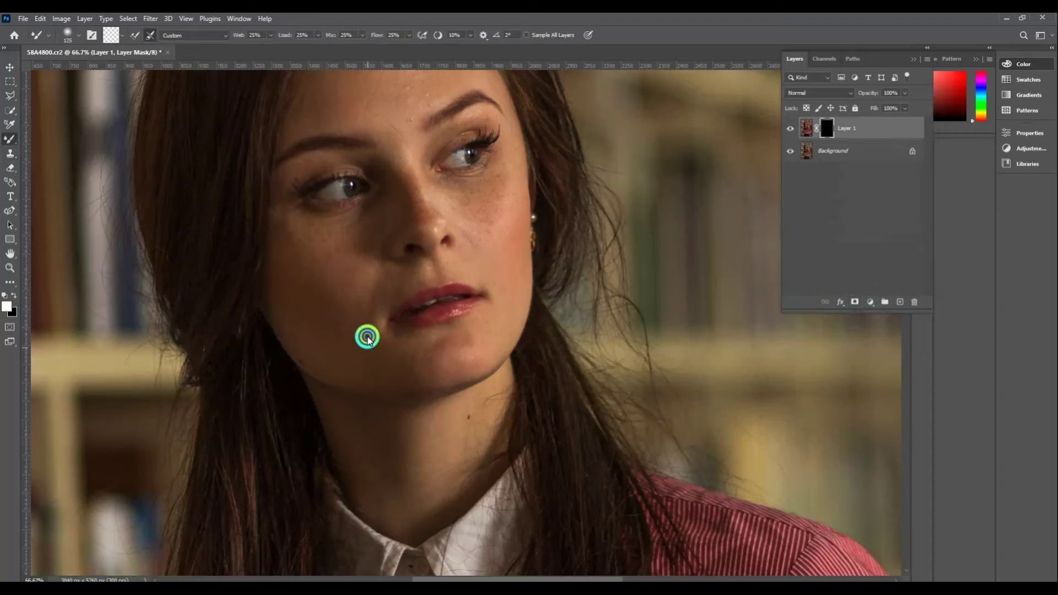
key("bracketright")
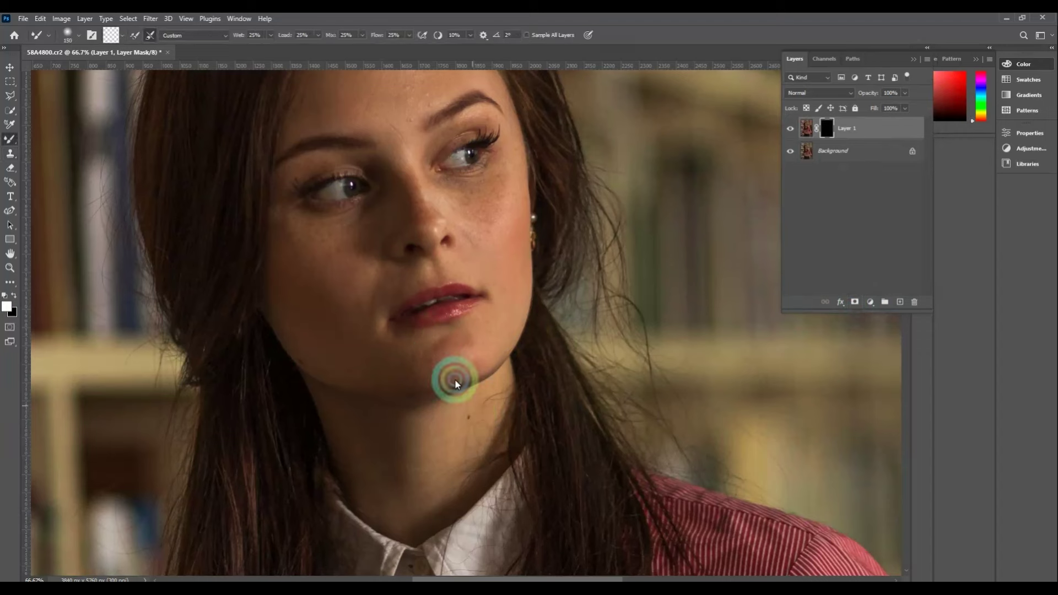
right_click(10, 139)
left_click(49, 142)
left_click_drag(389, 326, 414, 351)
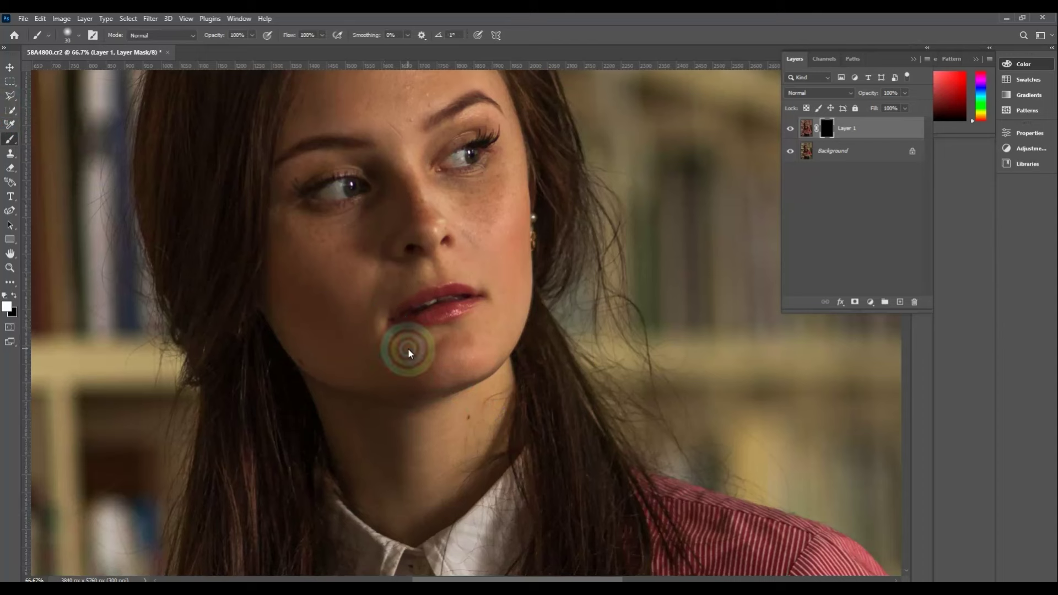
key("bracketright")
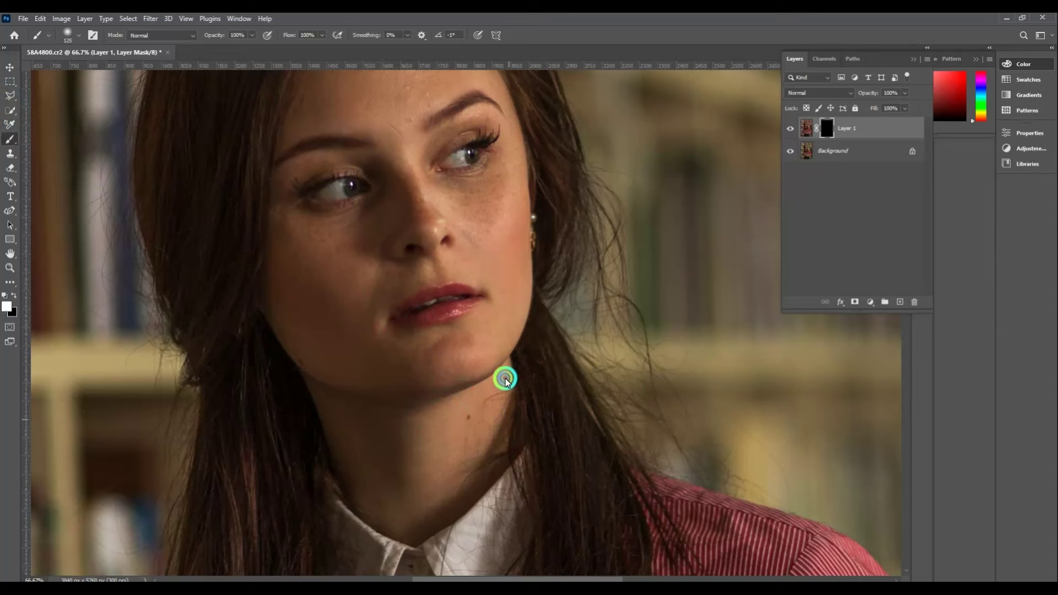
key("bracketright")
key("bracketright")
key("bracketright")
left_click(439, 288)
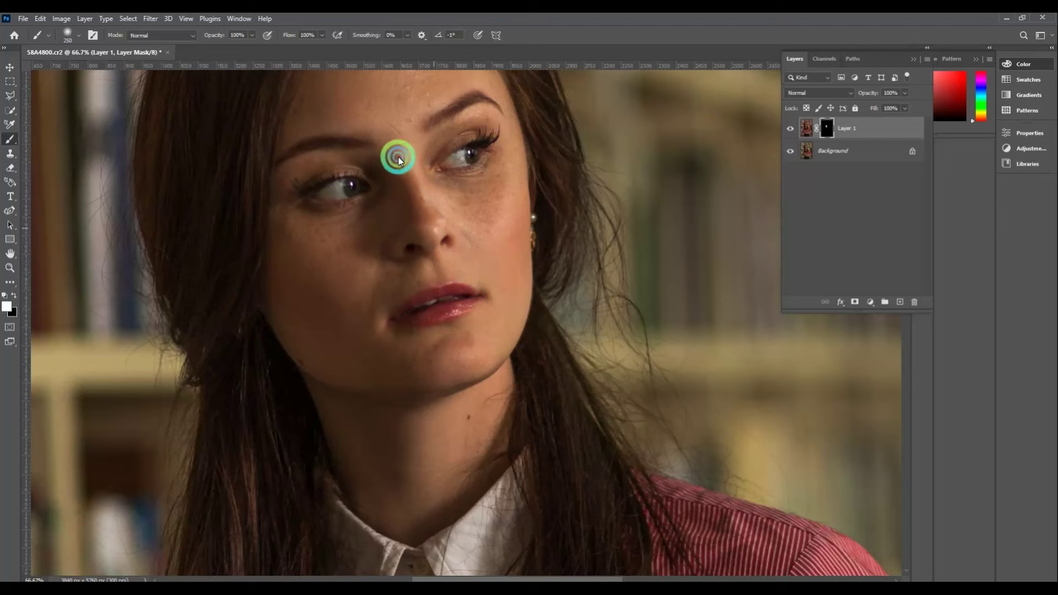
left_click_drag(399, 160, 406, 282)
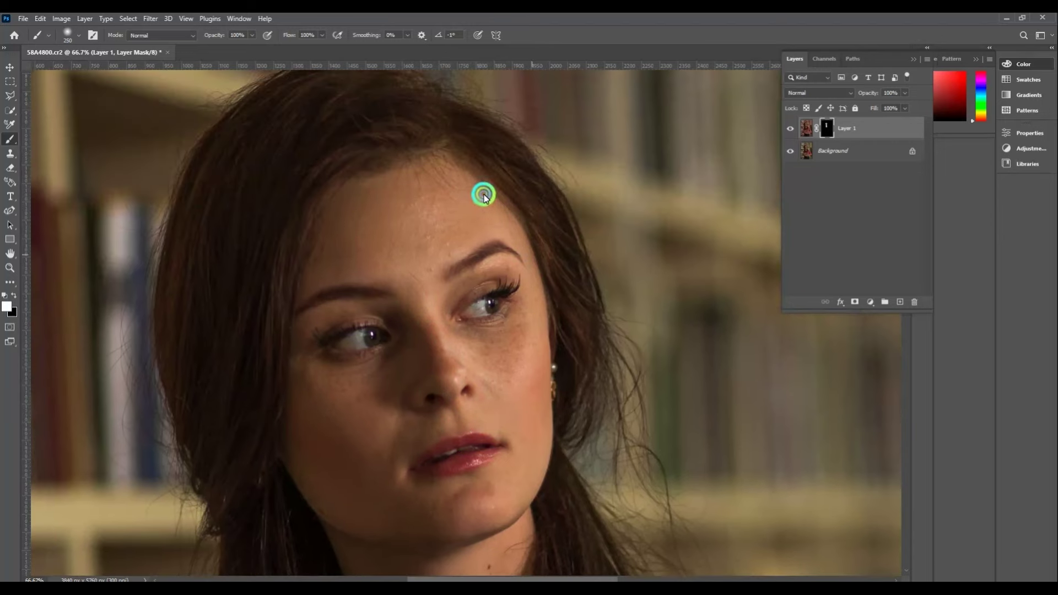
Check the mask across the portrait from face to hands, then zoom in to 66.7%.
scroll(496, 187, "down", 4)
scroll(524, 176, "down", 2)
scroll(515, 292, "up", 2)
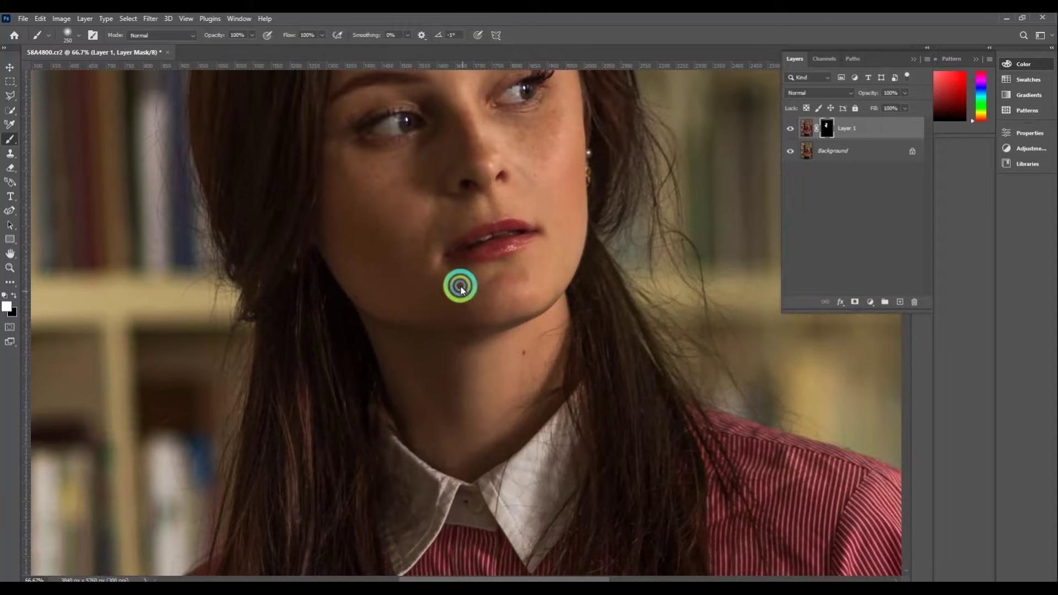
scroll(608, 309, "down", 2)
scroll(724, 196, "down", 1)
scroll(781, 160, "down", 1)
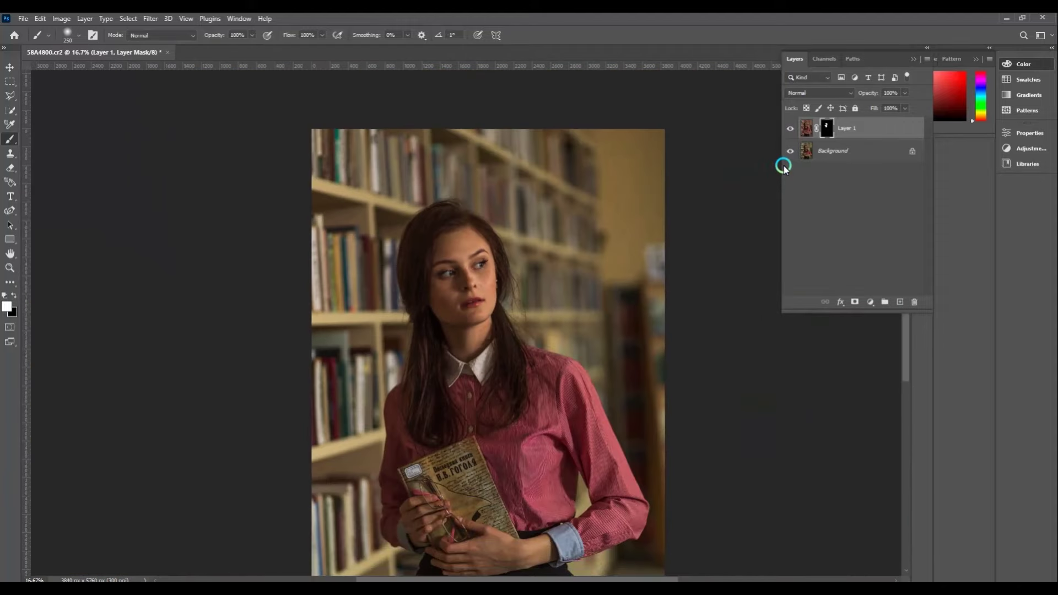
scroll(557, 288, "up", 1)
scroll(538, 342, "up", 1)
scroll(552, 200, "down", 6)
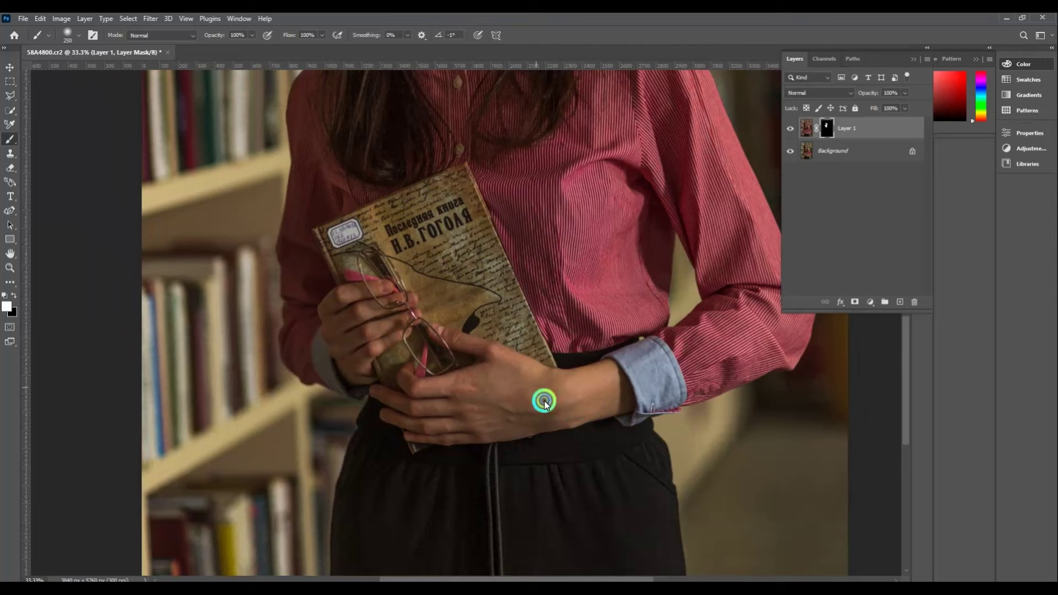
scroll(533, 448, "up", 3)
scroll(497, 410, "up", 1)
scroll(538, 387, "up", 2)
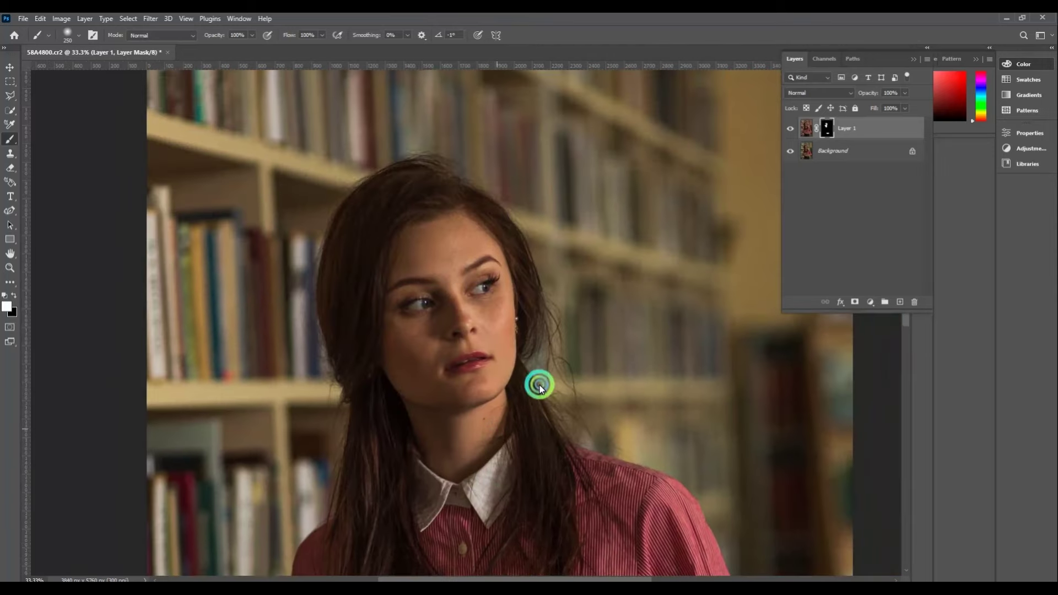
key("ctrl+plus")
key("ctrl+plus")
Replace the masked Layer 1 with a stamped visible layer plus a hidden duplicate copy.
left_click(792, 128)
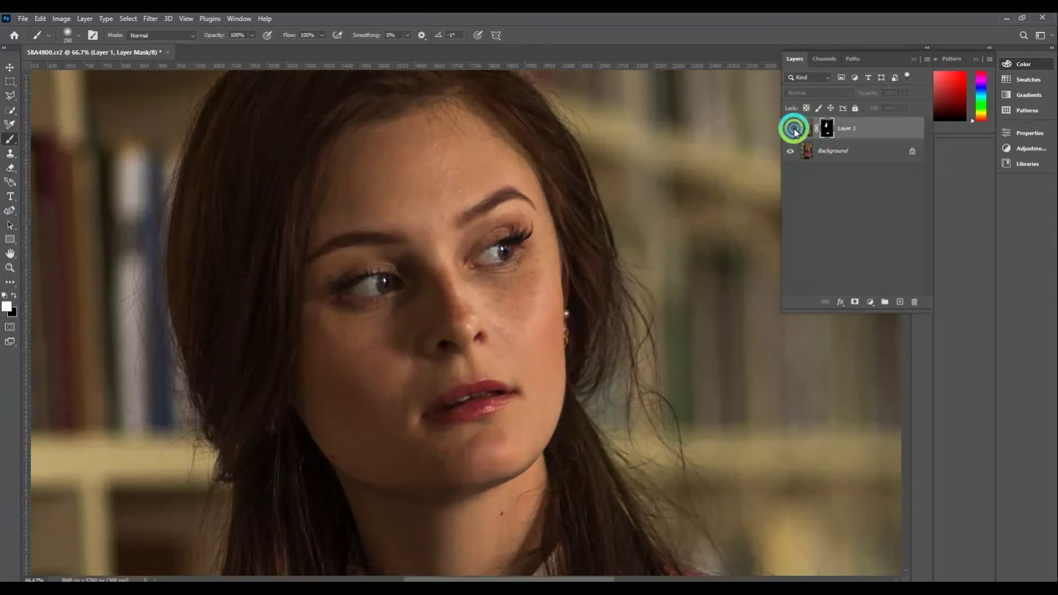
key("Delete")
left_click(476, 217, "alt")
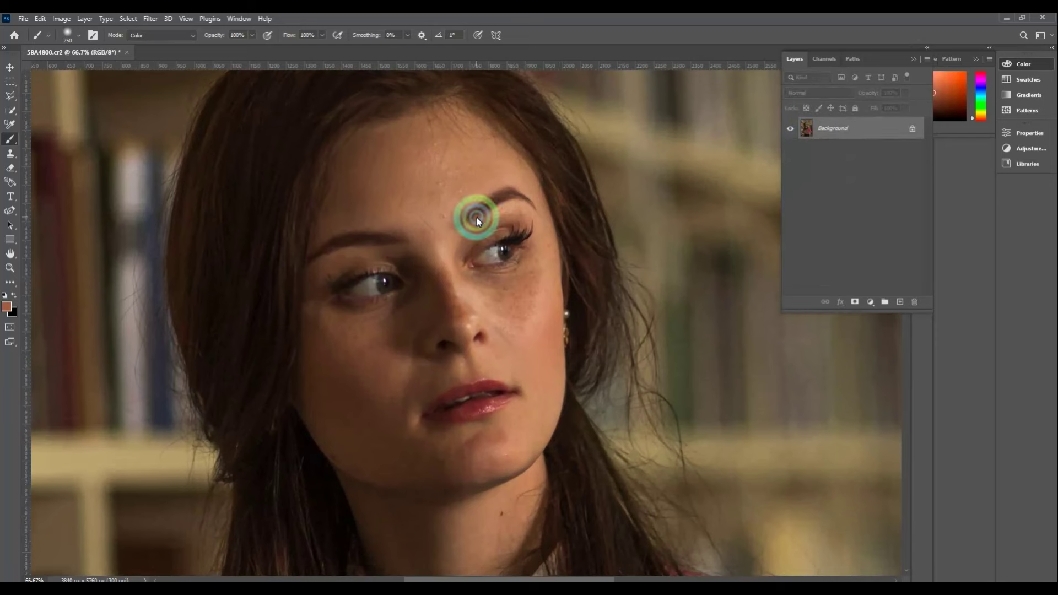
key("shift+alt+c")
key("ctrl+j")
key("ctrl+j")
left_click(790, 128)
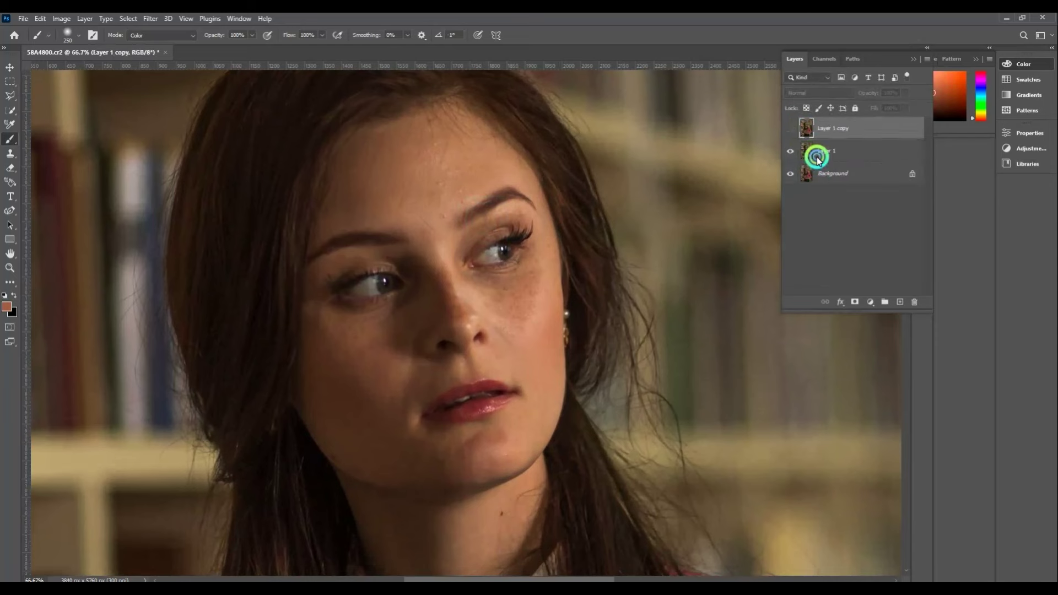
left_click(815, 154)
Apply a 6-pixel Gaussian Blur to Layer 1.
left_click(150, 18)
mouse_move(212, 159)
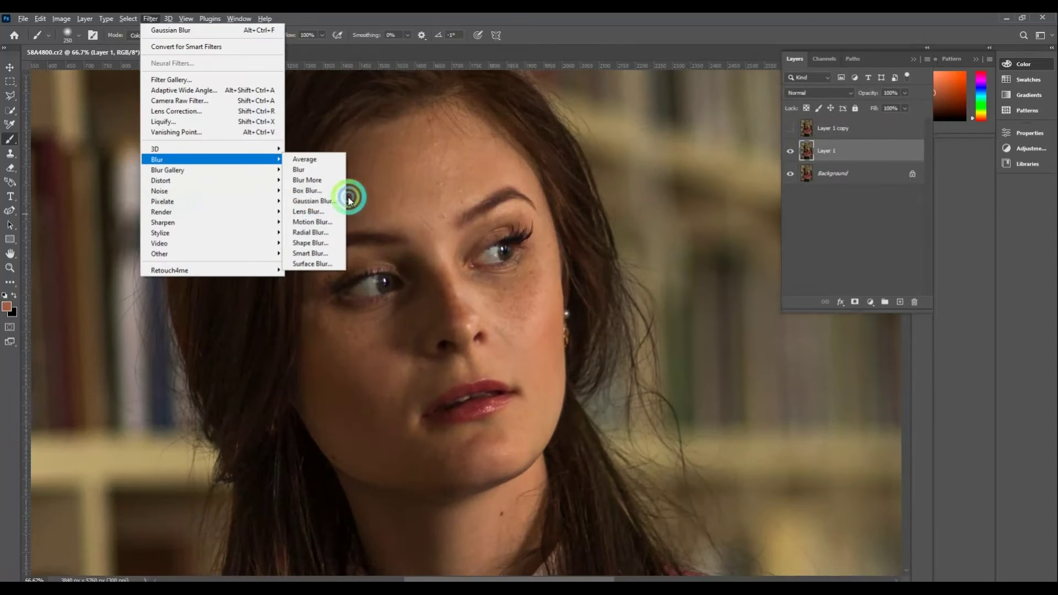
left_click(325, 201)
key("ctrl+plus")
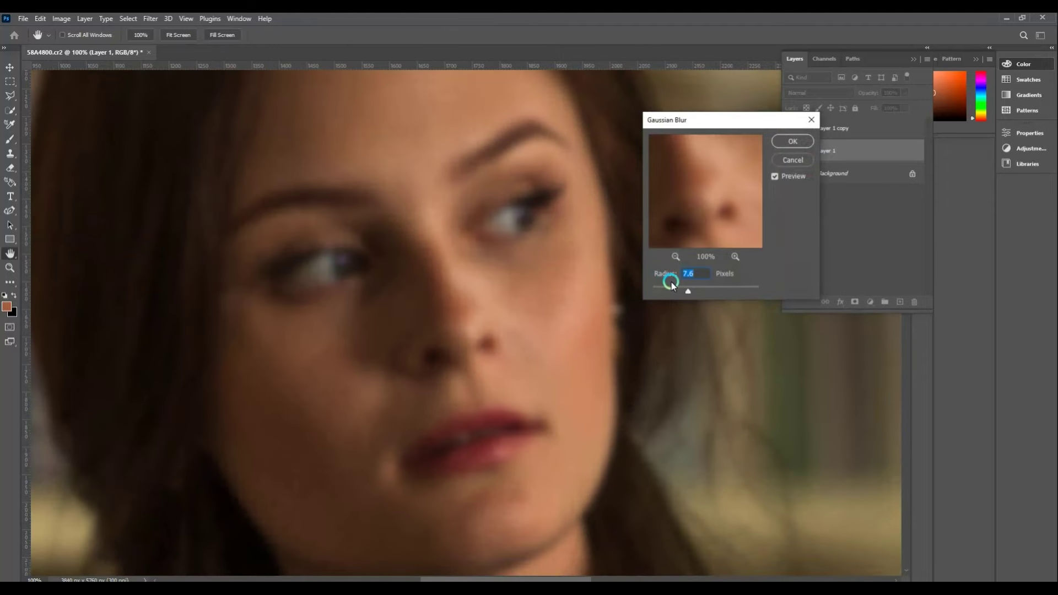
left_click(681, 290)
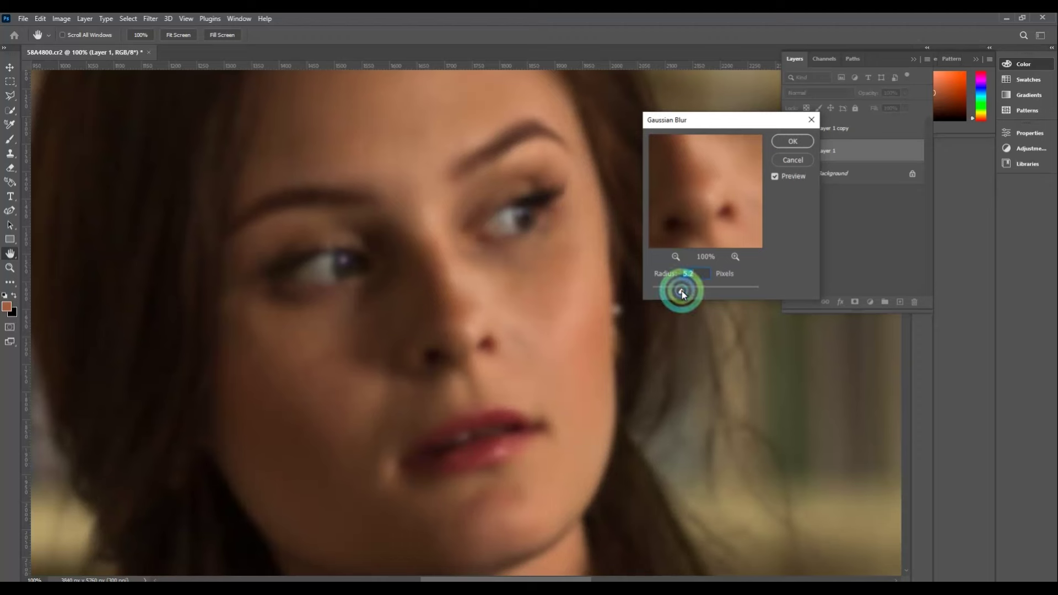
left_click_drag(463, 235, 482, 350)
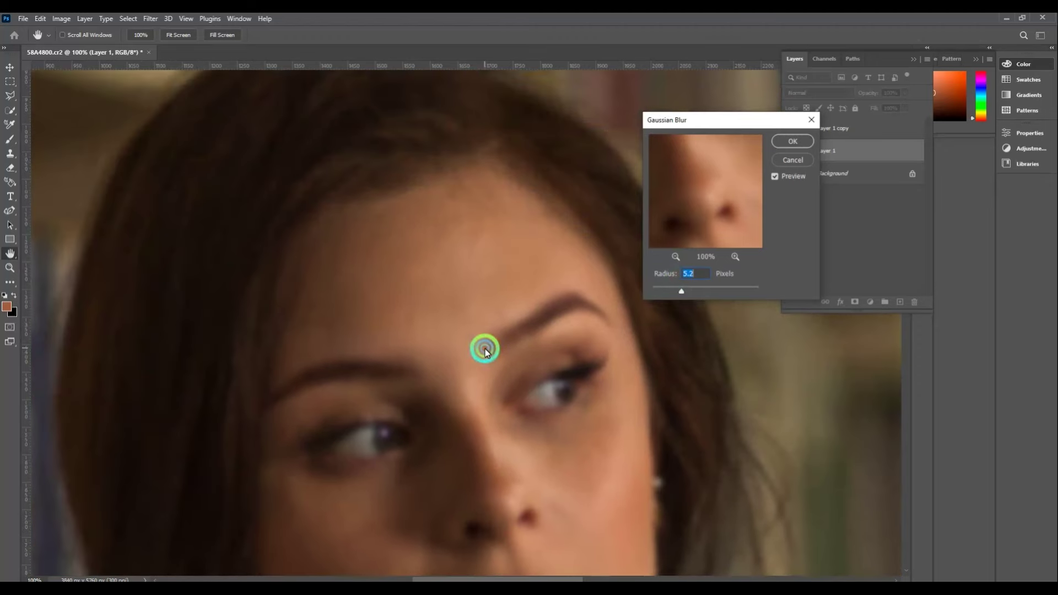
left_click(786, 177)
left_click(779, 177)
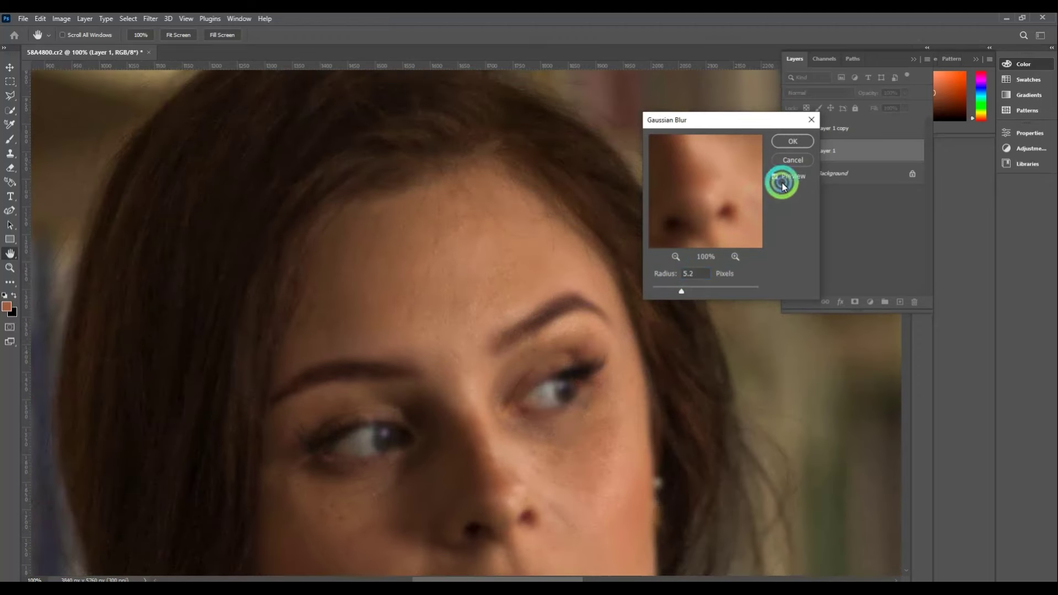
left_click(663, 275)
type("6")
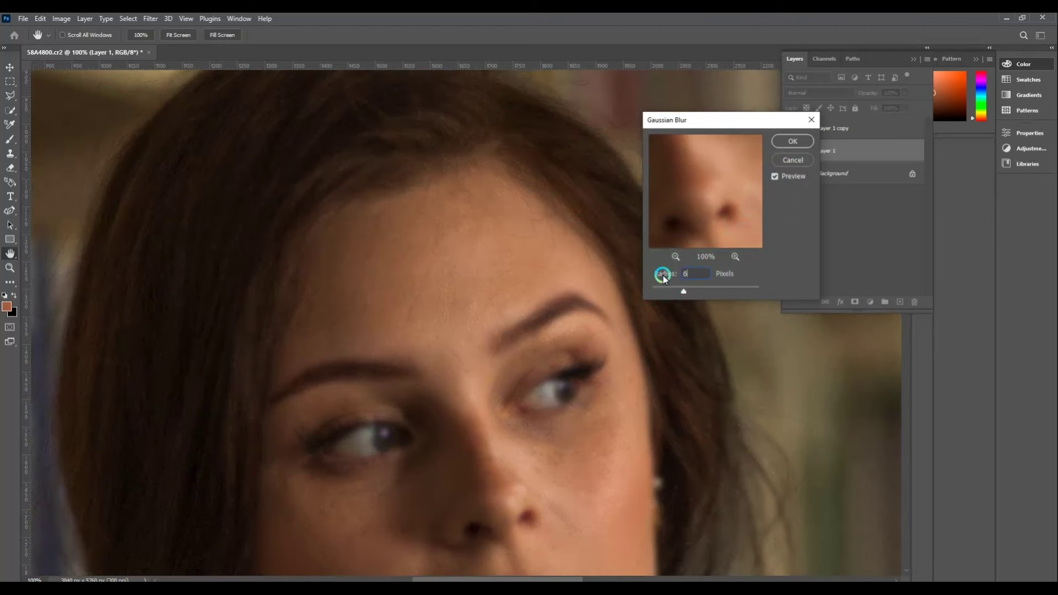
key("Return")
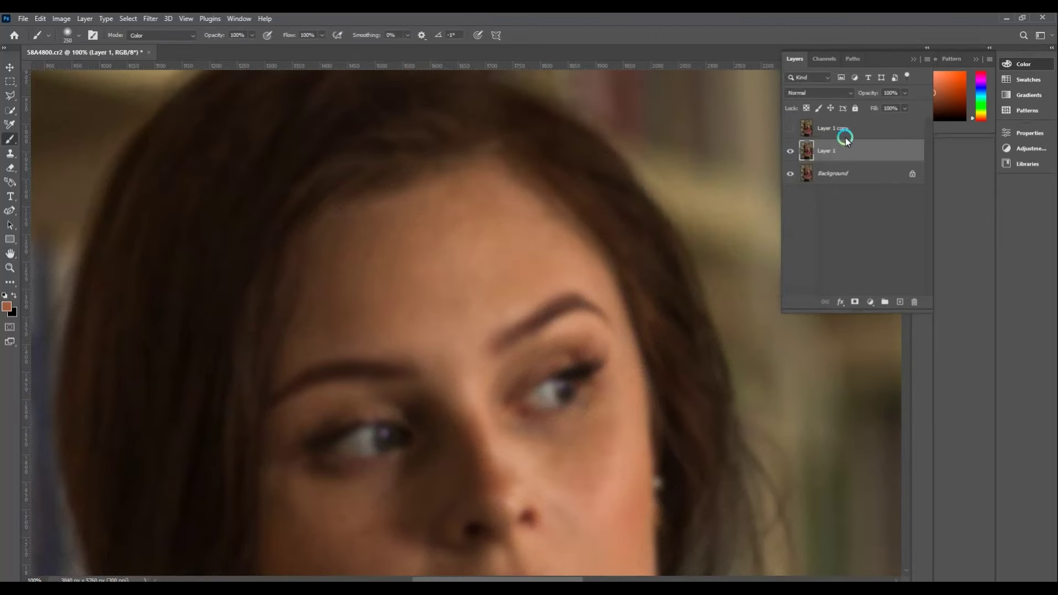
Apply Image to Layer 1 copy from Layer 1 with Subtract, Scale 2, Offset 128.
left_click(836, 133)
left_click(790, 128)
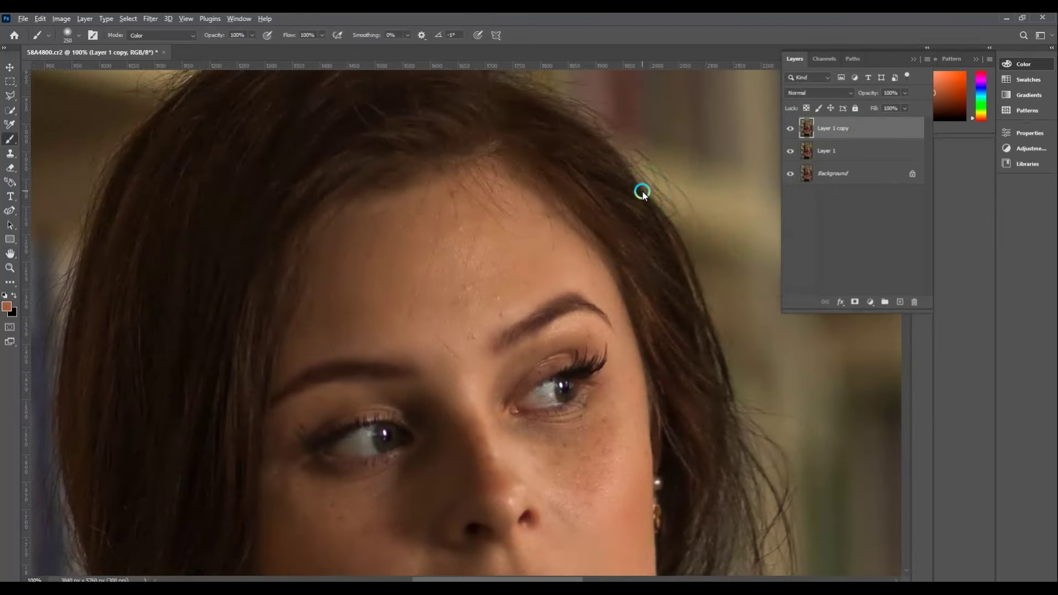
key("alt+i")
key("y")
left_click(445, 181)
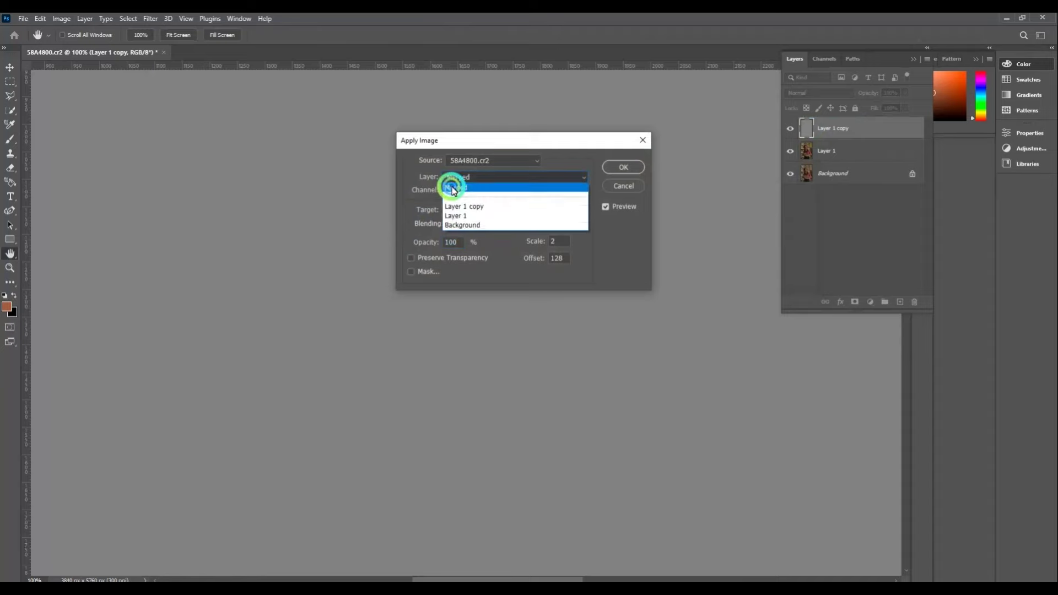
left_click(449, 220)
left_click(623, 167)
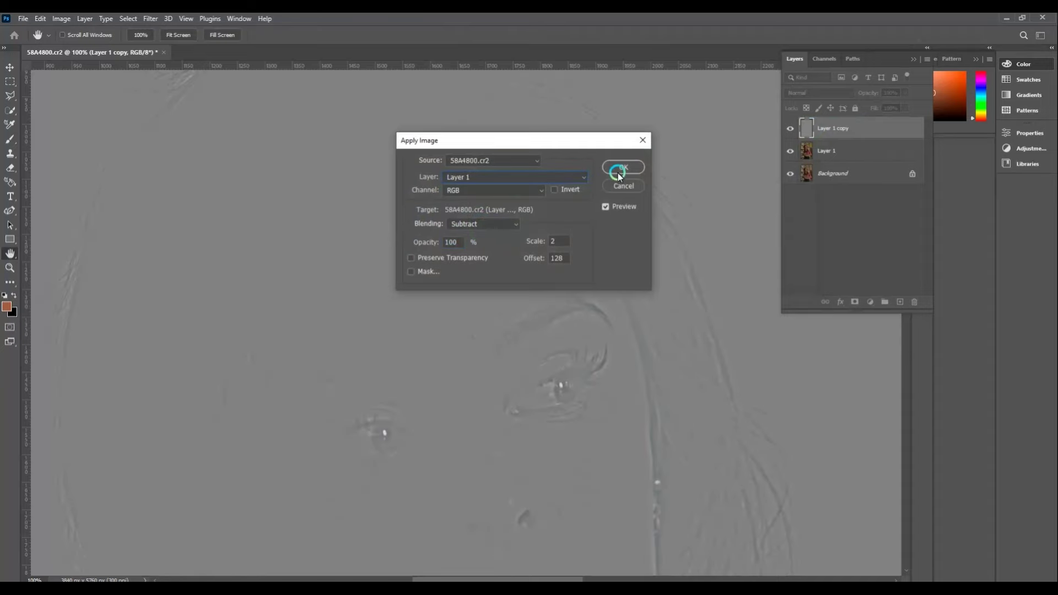
Set Layer 1 copy's blend mode to Linear Light and hide it.
left_click(821, 93)
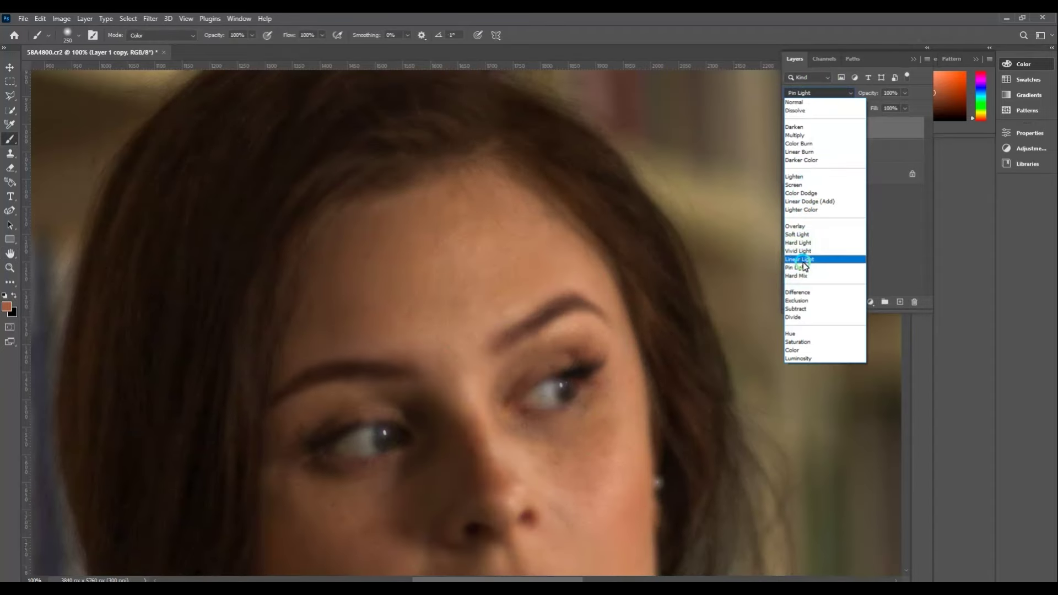
left_click(798, 259)
left_click(790, 128)
Add a Black & White adjustment with darker Reds at 60% opacity.
left_click(811, 158)
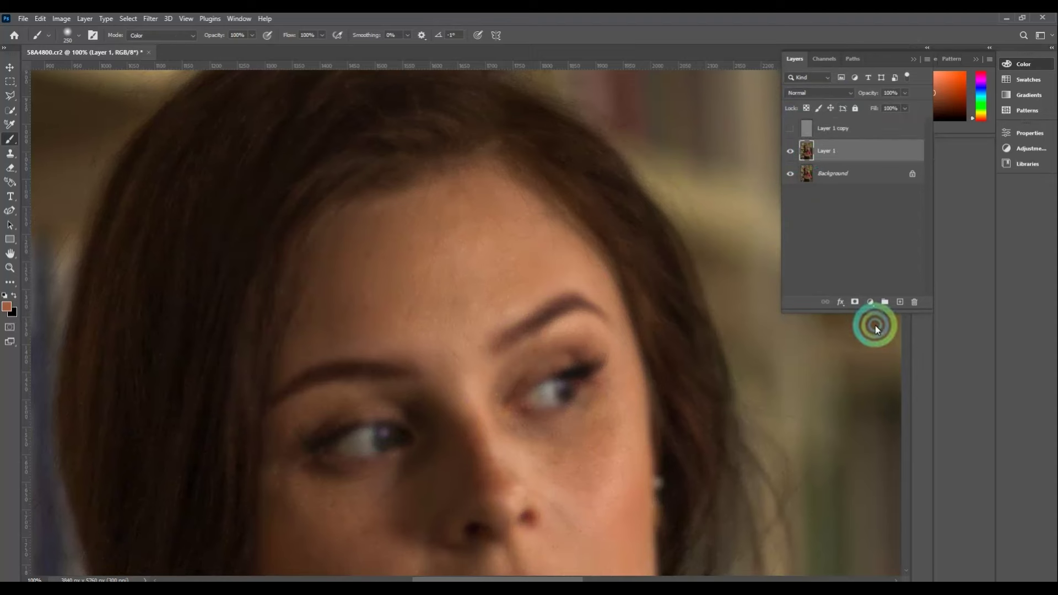
left_click(876, 302)
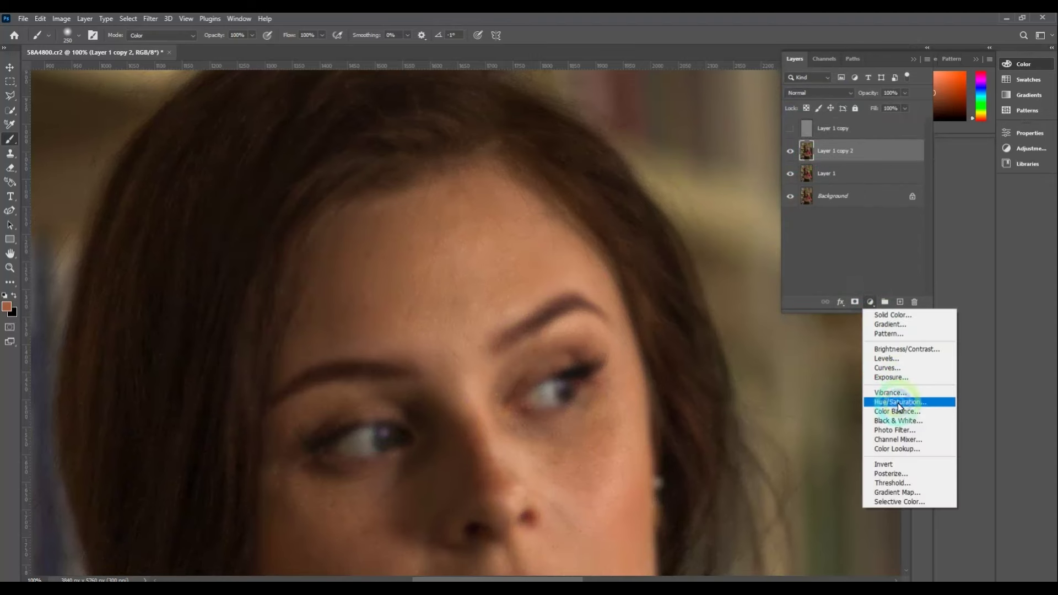
left_click(898, 421)
left_click(876, 205)
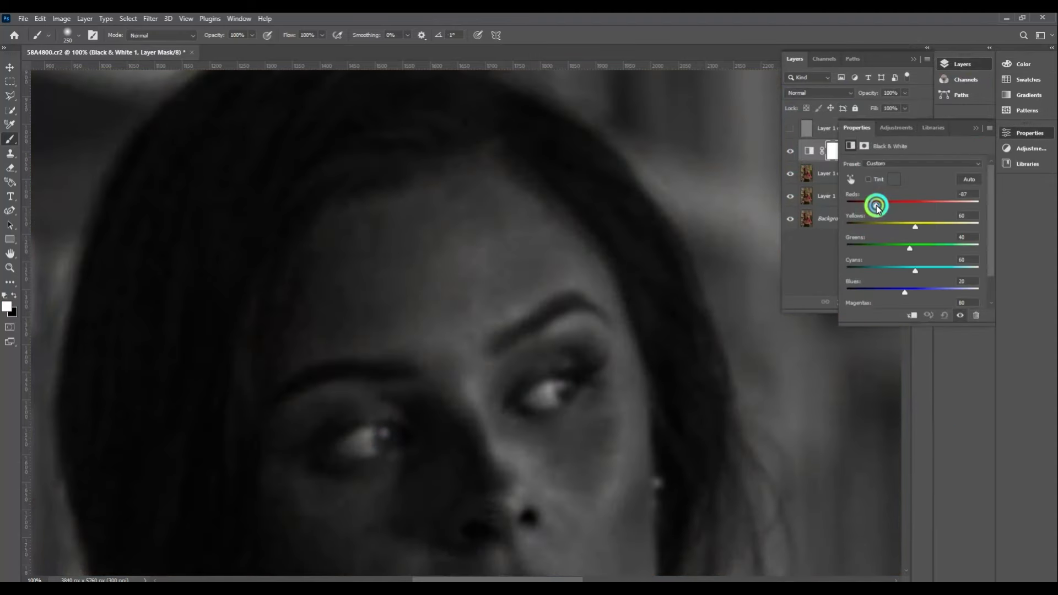
left_click(836, 242)
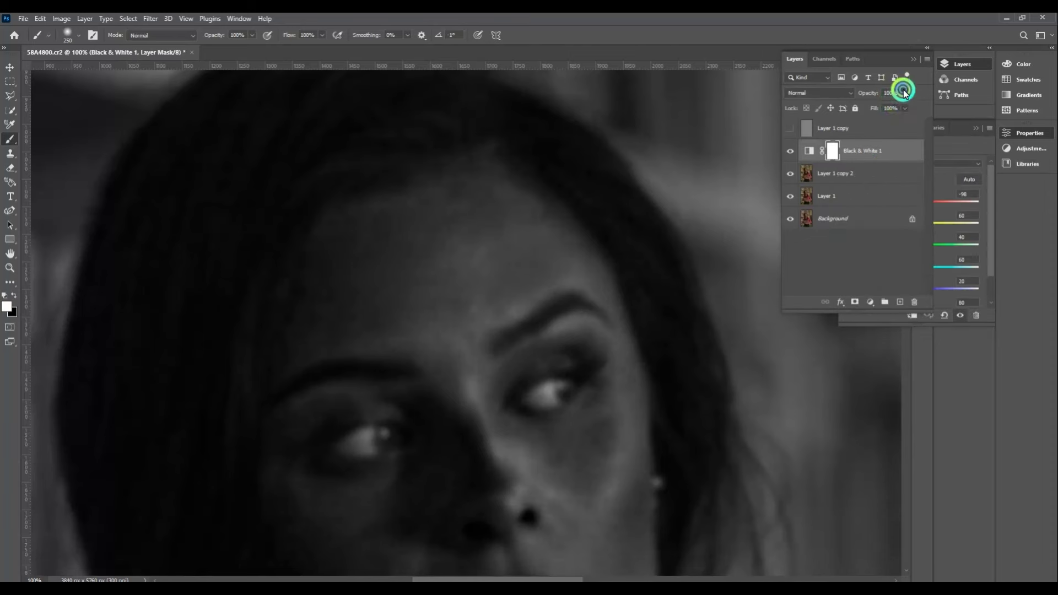
left_click(904, 93)
left_click_drag(906, 104, 886, 108)
Select Layer 1 copy 2 and sample a brown skin colour.
left_click(822, 173)
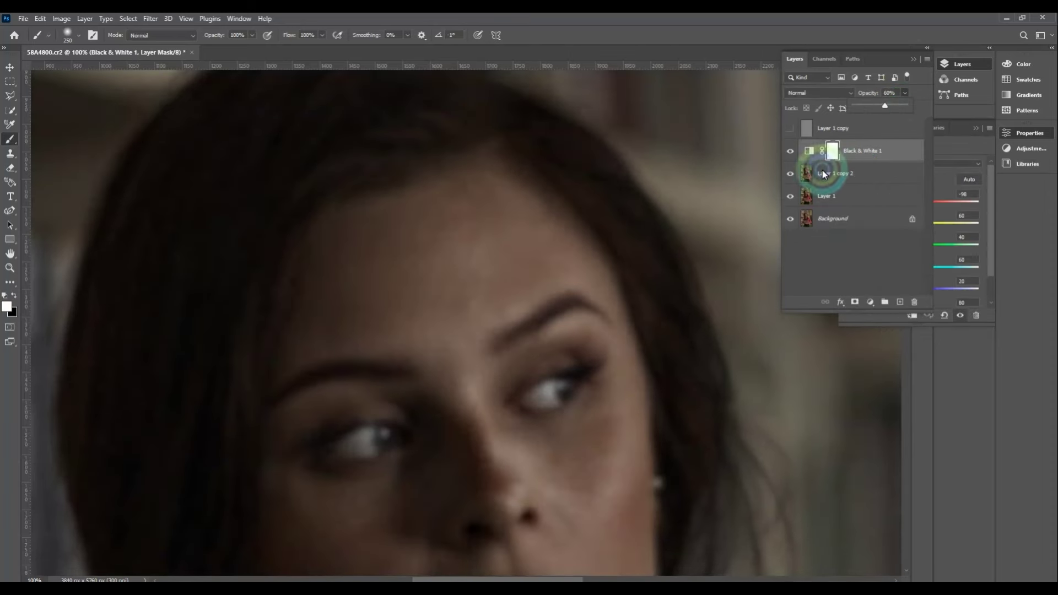
left_click(264, 288, "alt")
key("shift+alt+c")
right_click(8, 141)
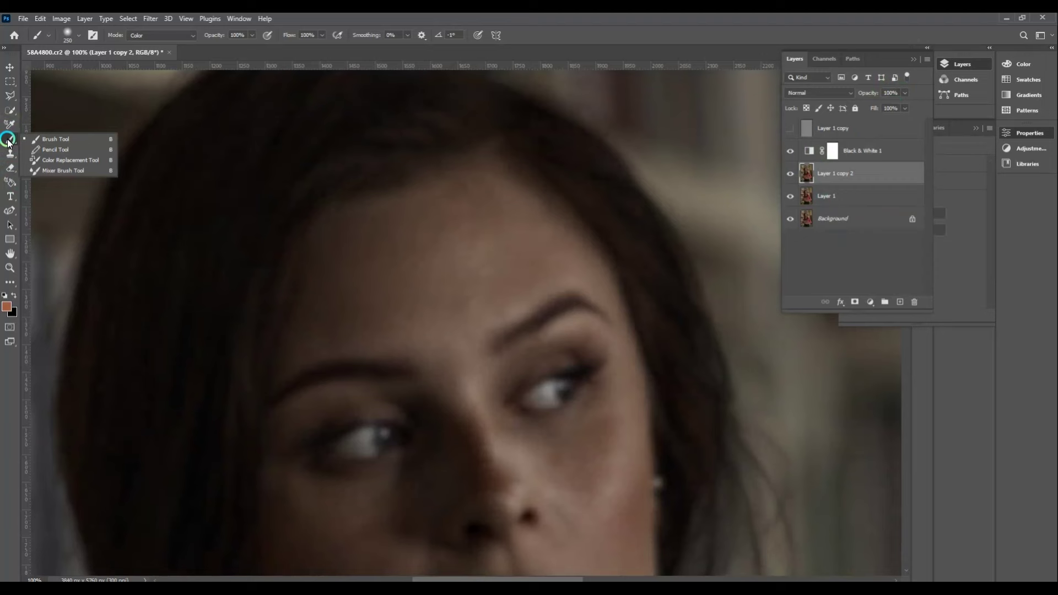
Set up the Mixer Brush with a soft round brush at size 100.
left_click(38, 170)
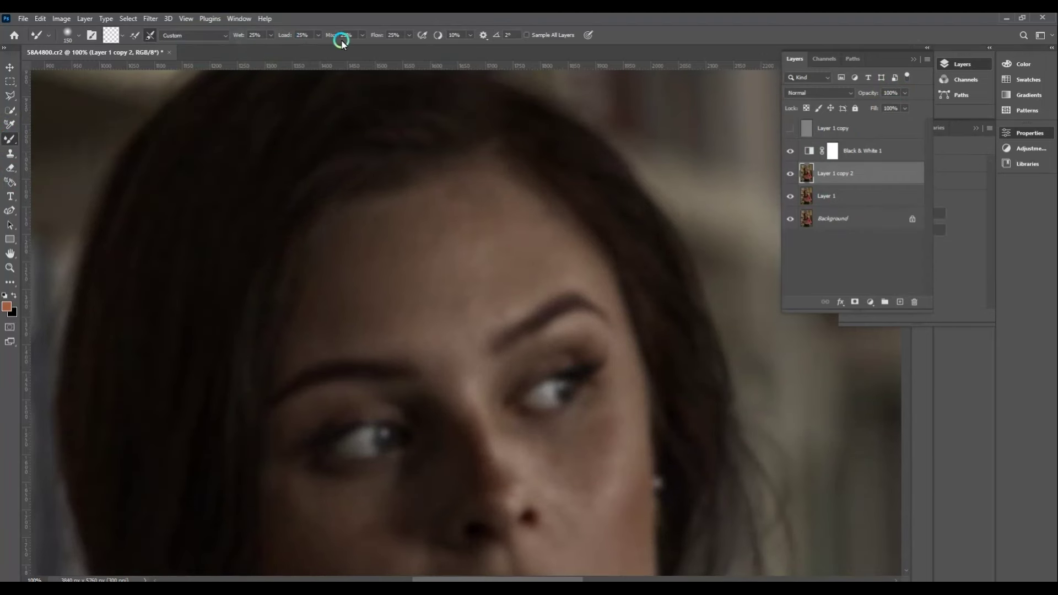
scroll(444, 286, "up", 1)
right_click(463, 295)
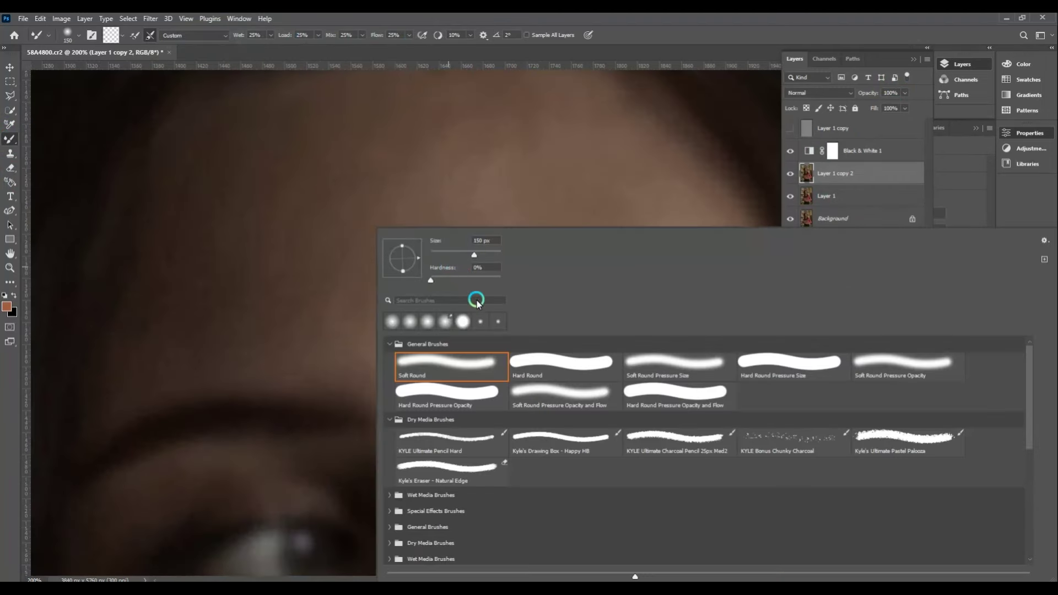
left_click(324, 201)
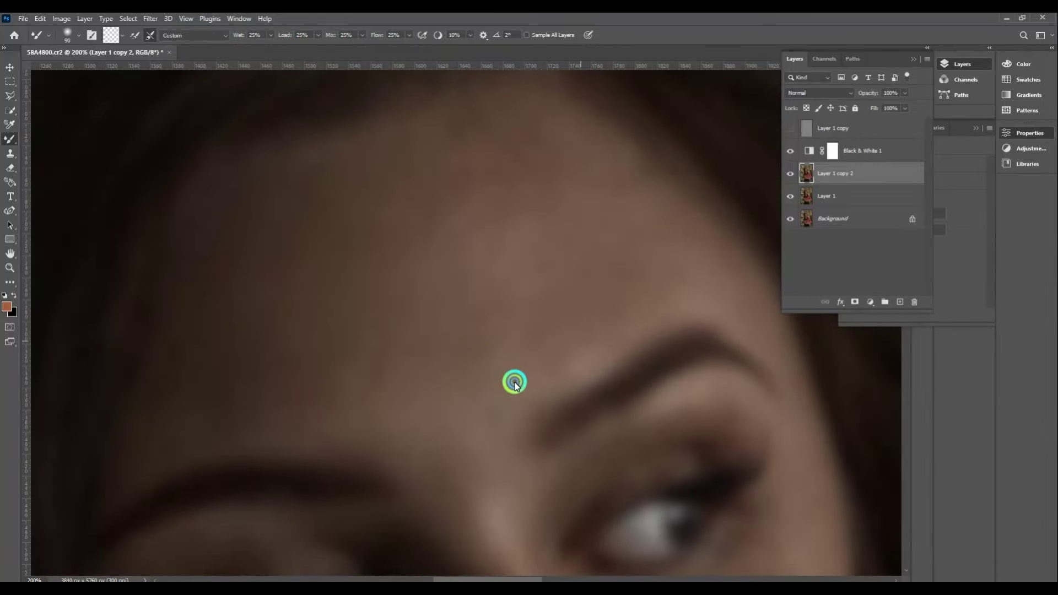
key("bracketright")
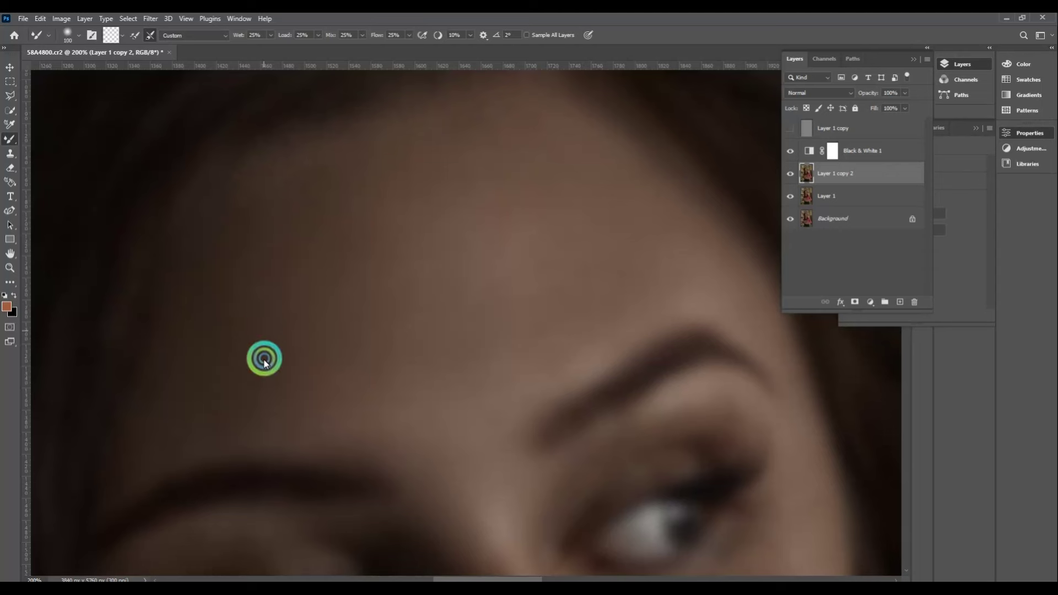
Blend the skin around the nose, lips and chin with a 60–80 px mixer brush.
scroll(265, 359, "down", 2)
scroll(293, 336, "down", 5)
key("bracketleft")
key("bracketleft")
key("bracketleft")
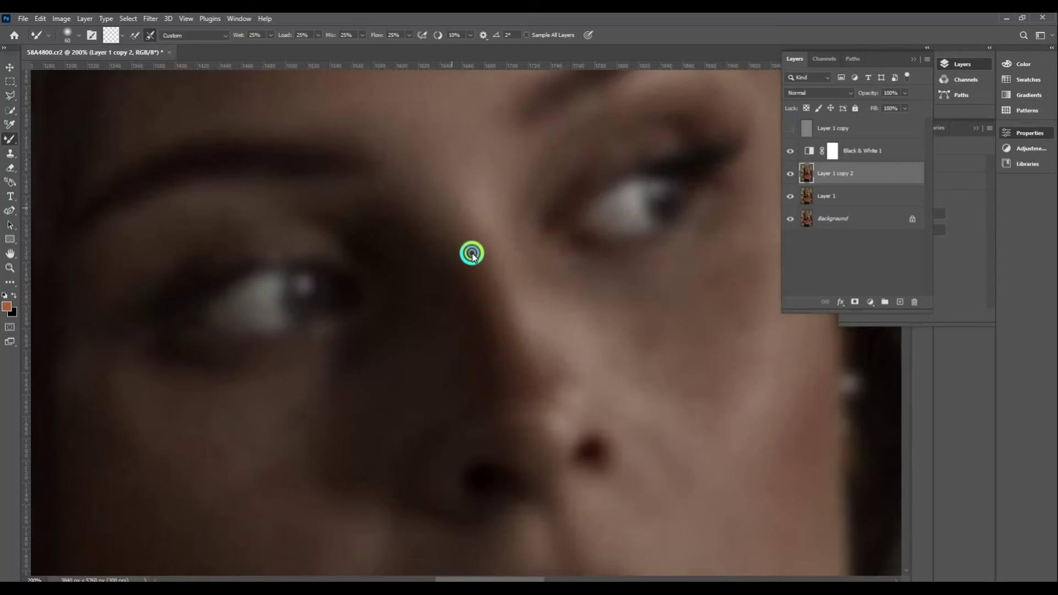
scroll(472, 253, "right", 2)
scroll(503, 324, "right", 3)
key("bracketright")
key("bracketright")
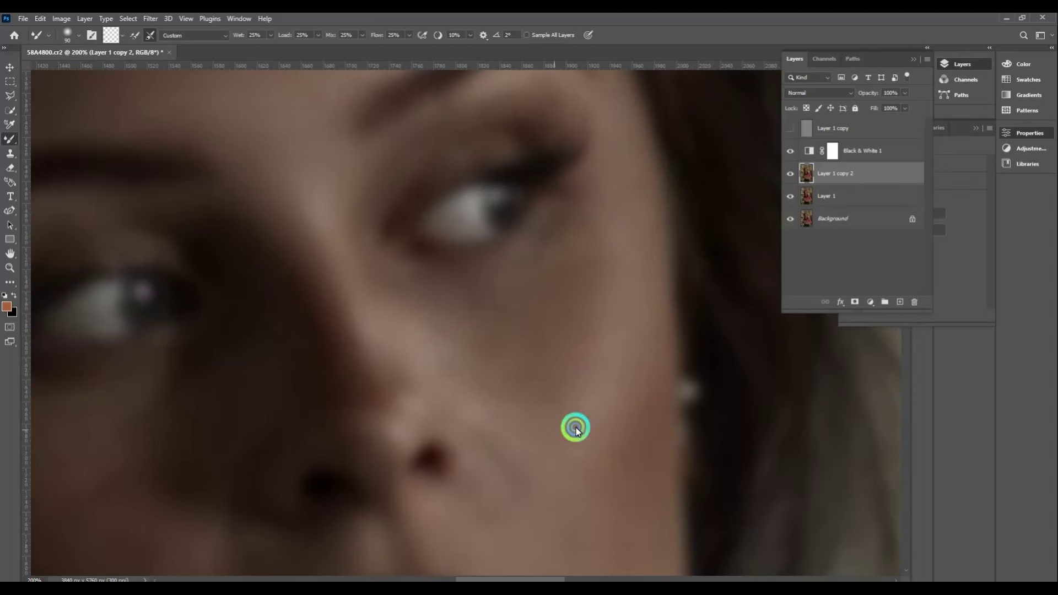
key("bracketleft")
key("bracketleft")
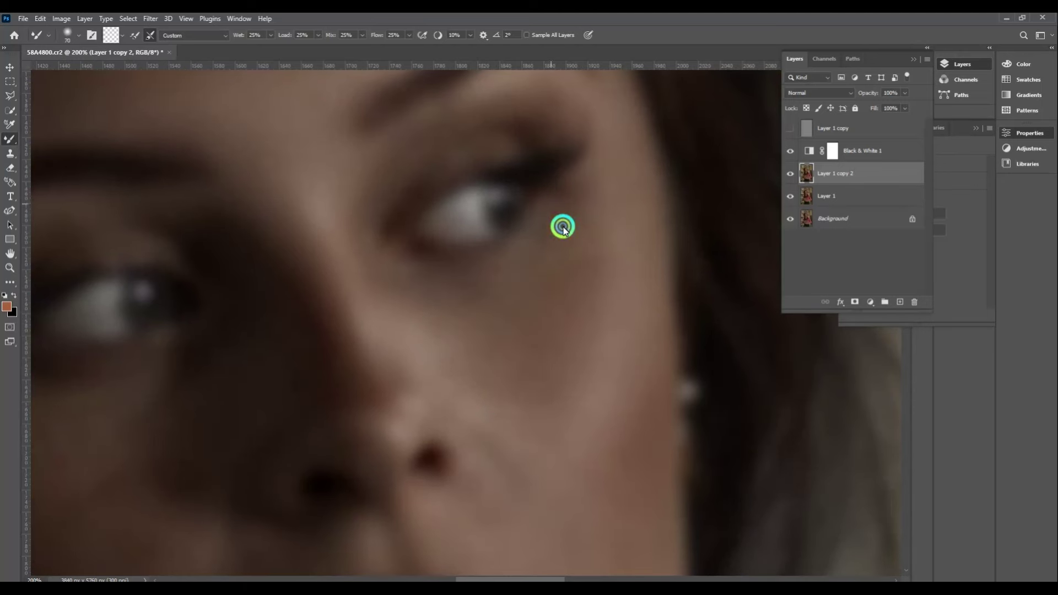
scroll(542, 391, "down", 5)
scroll(515, 309, "left", 1)
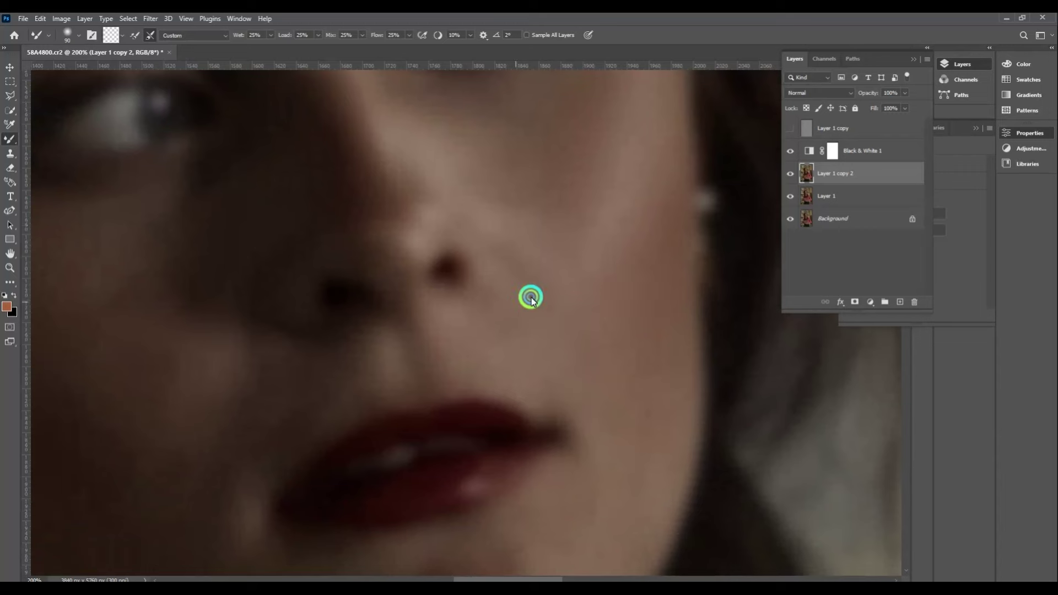
scroll(531, 297, "up", 3)
scroll(421, 298, "down", 6)
scroll(581, 309, "left", 2)
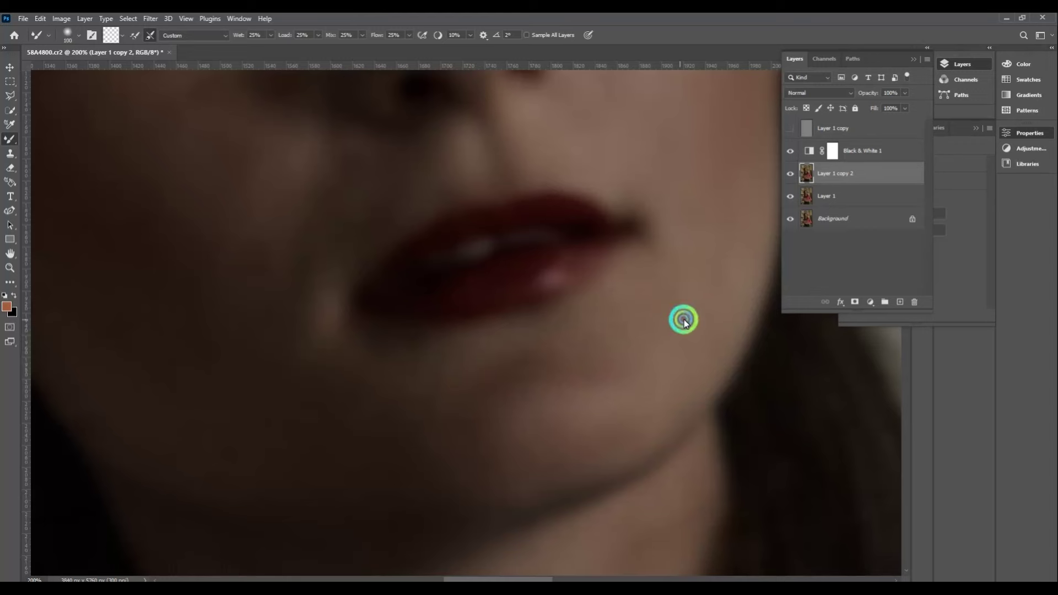
scroll(683, 319, "up", 2)
scroll(365, 479, "down", 2)
scroll(366, 479, "left", 3)
Lower the Black & White 1 adjustment's opacity to 33%.
left_click(881, 150)
left_click_drag(904, 92, 884, 107)
scroll(425, 288, "up", 5)
scroll(425, 288, "left", 2)
key("bracketleft")
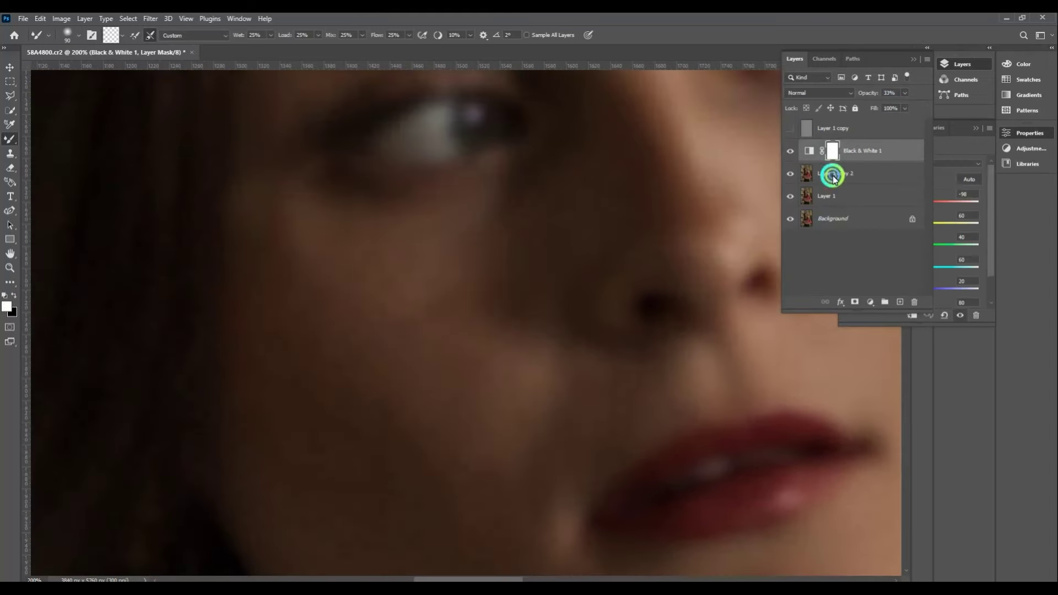
On Layer 1 copy 2, sample skin tone and mixer-brush it smoothly across the cheek.
left_click(834, 178)
left_click(377, 269, "alt")
left_click(432, 254)
left_click(530, 361)
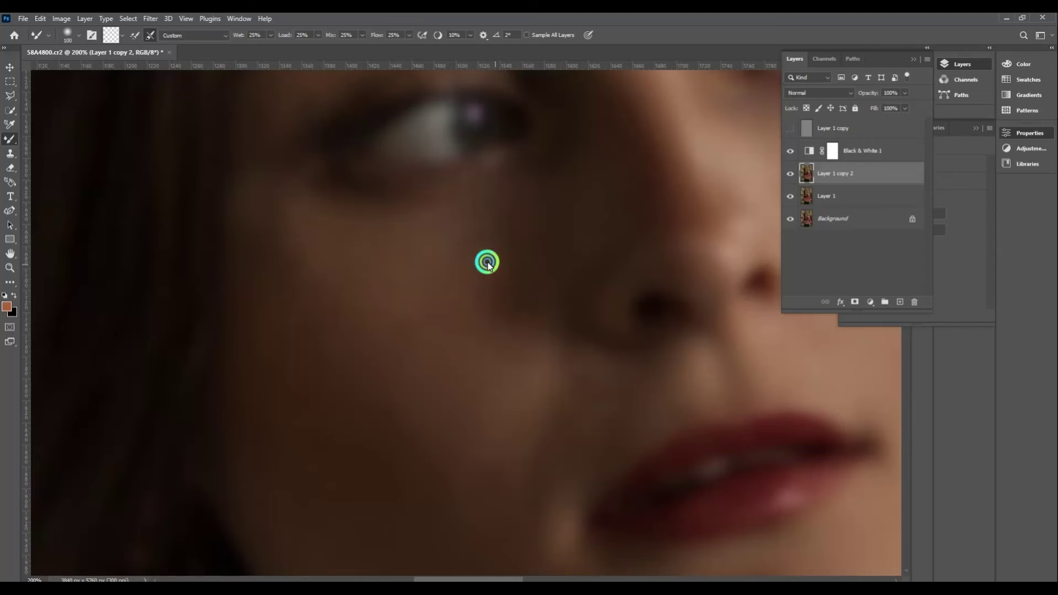
mouse_move(487, 263)
left_mouse_down()
mouse_move(326, 301)
mouse_move(269, 248)
left_mouse_up()
key("bracketleft")
key("bracketleft")
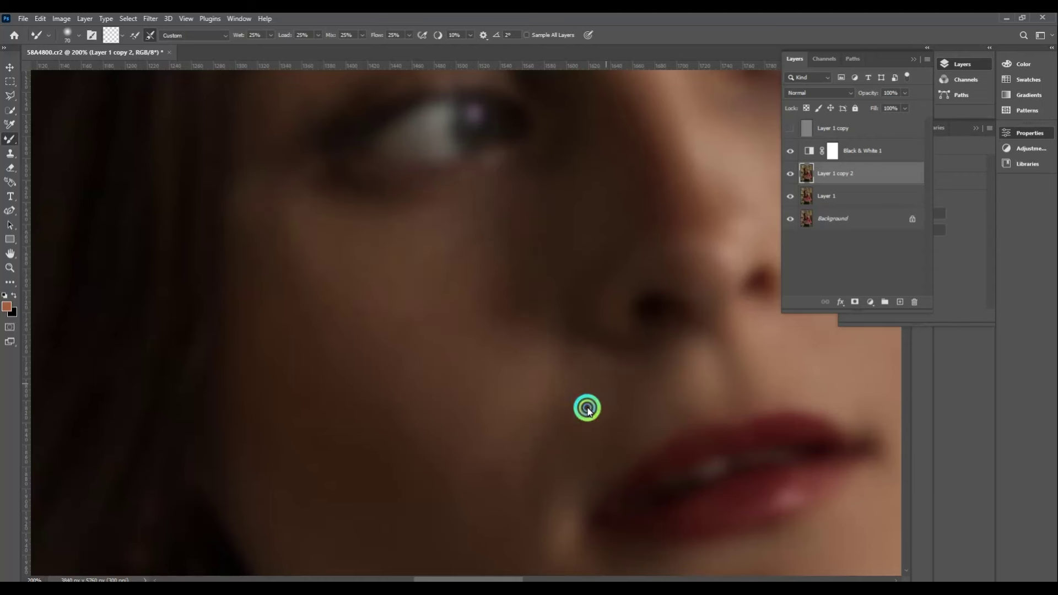
left_click_drag(587, 408, 572, 276)
Continue smoothing the jaw and neck, adjusting the brush size as needed.
key("bracketright")
key("bracketright")
key("bracketright")
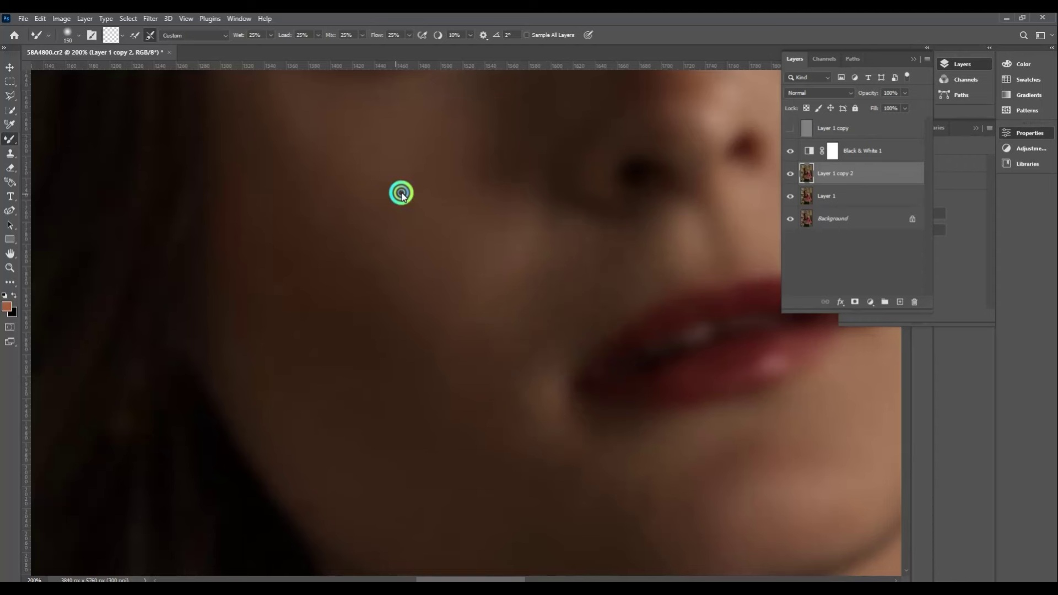
key("bracketright")
key("bracketright")
key("bracketleft")
scroll(377, 342, "up", 3)
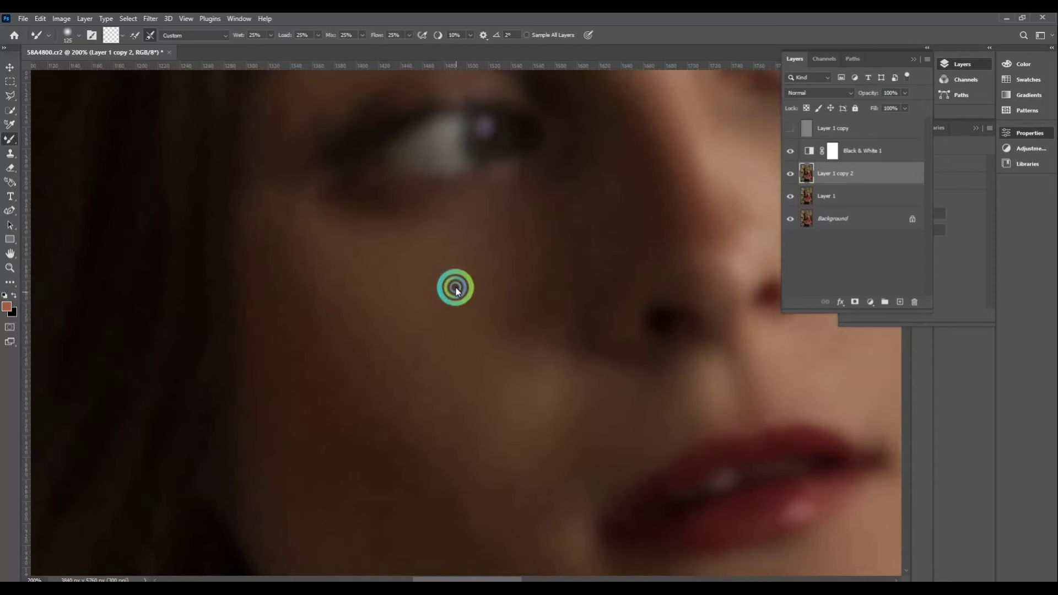
scroll(430, 291, "up", 3)
scroll(570, 459, "down", 3)
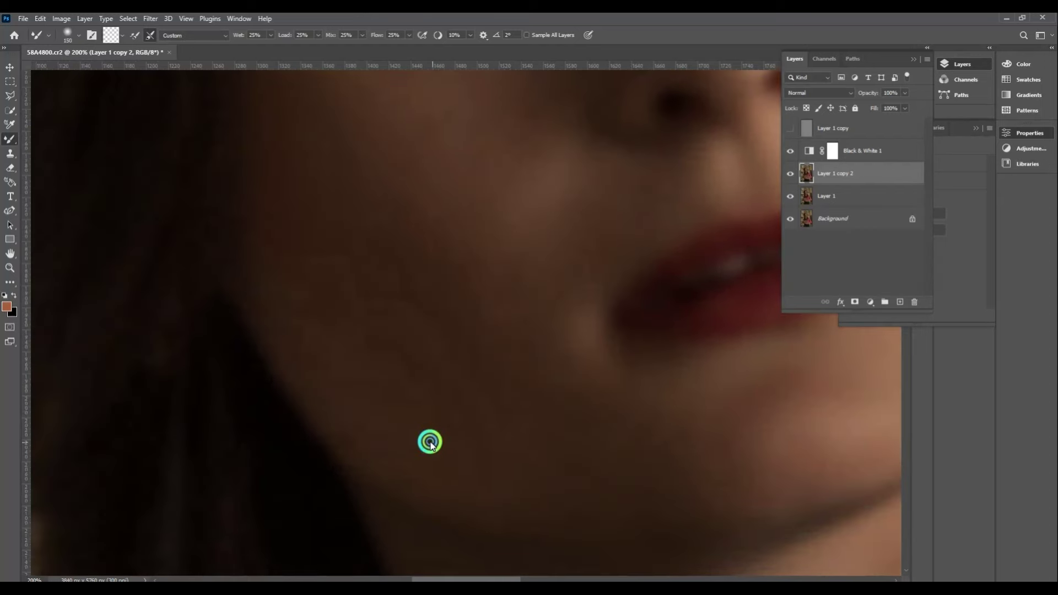
key("bracketleft")
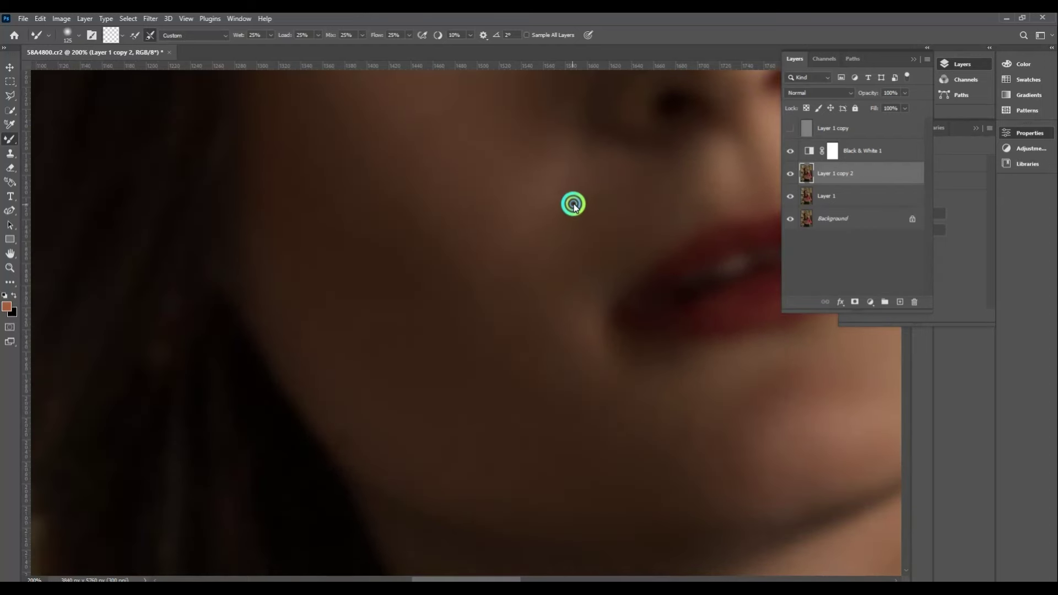
key("bracketright")
scroll(529, 292, "down", 5)
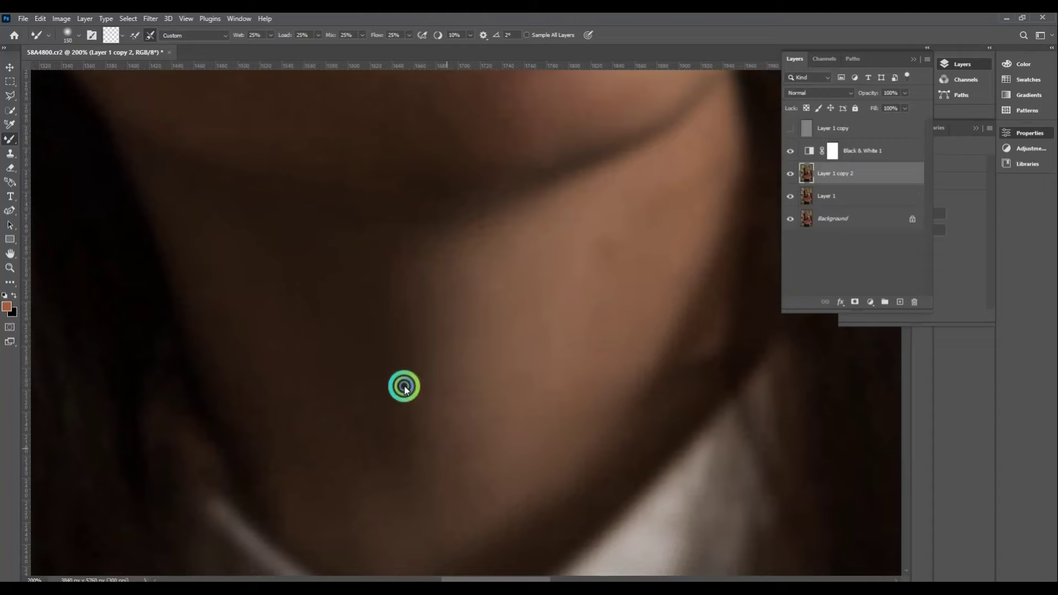
Check the whole face, return to 100% zoom, and launch the Camera Raw Filter.
key("ctrl+minus")
key("ctrl+minus")
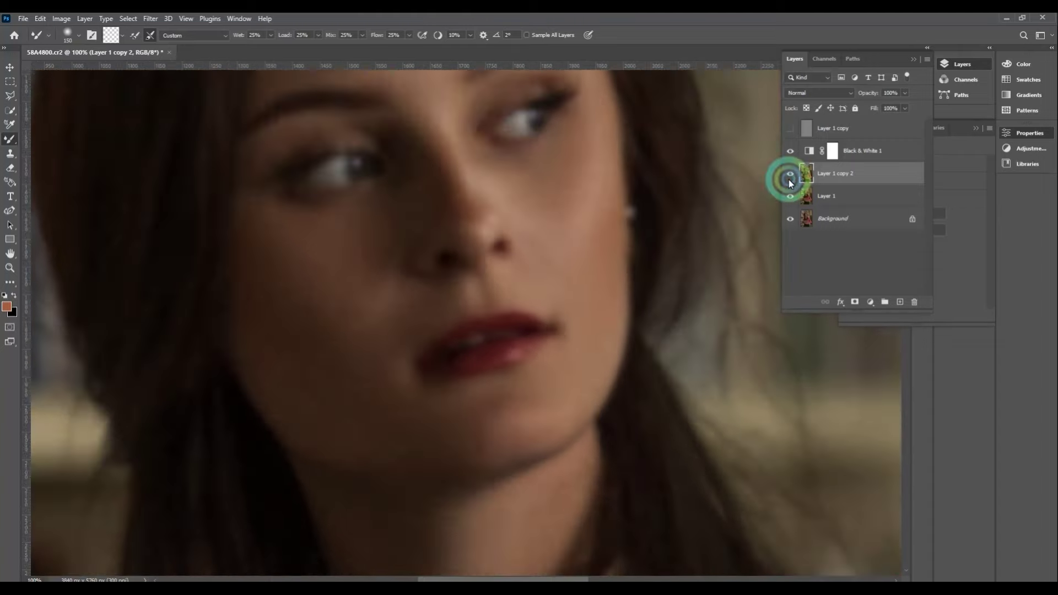
key("ctrl+plus")
key("bracketleft")
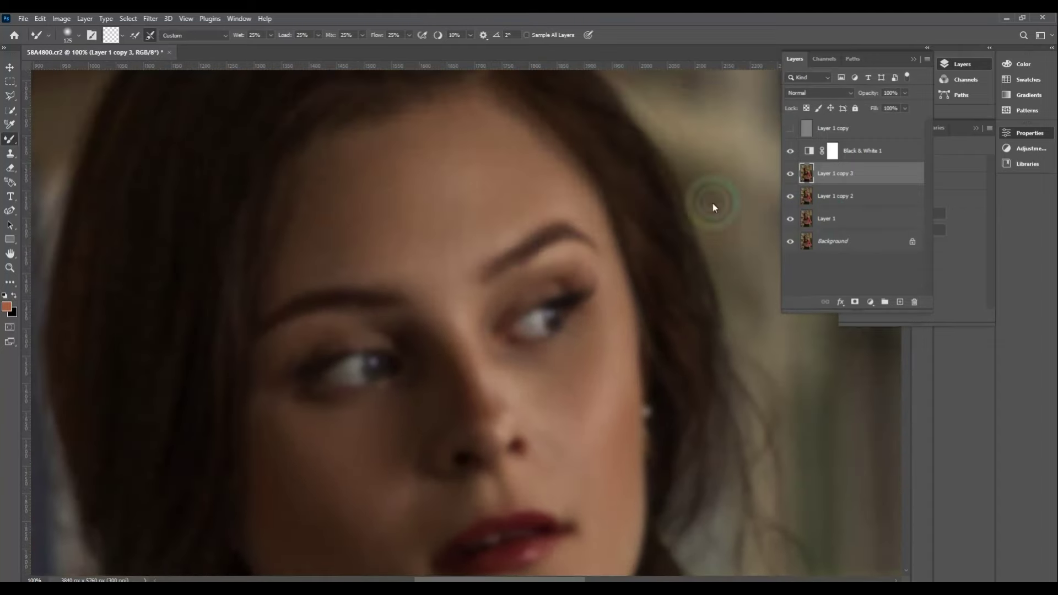
left_click(150, 18)
left_click(207, 110)
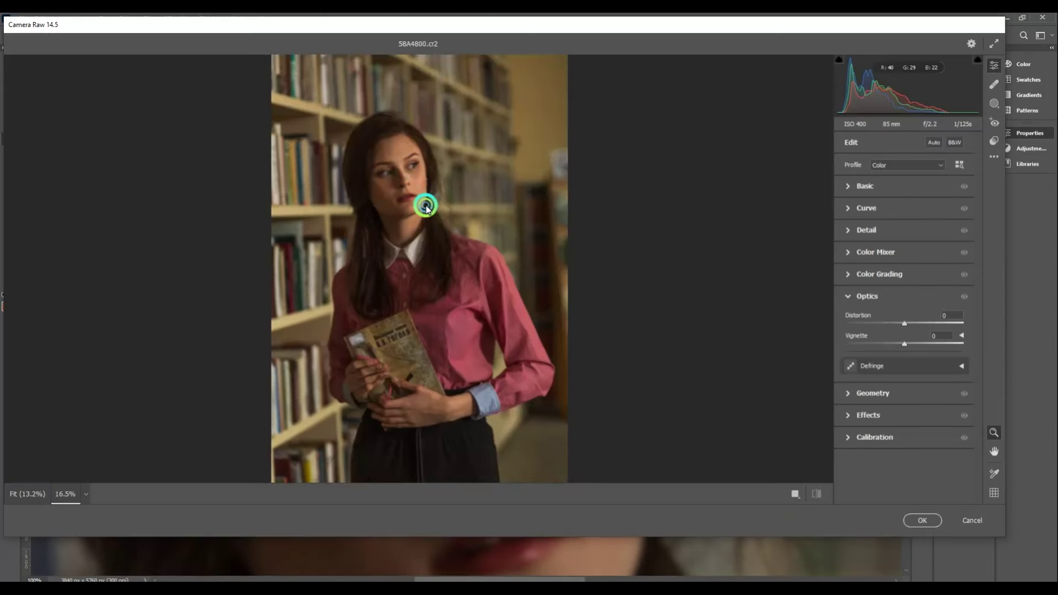
Apply a Camera Raw Filter with Detail adjustments to Layer 1 copy 3.
left_click(425, 203)
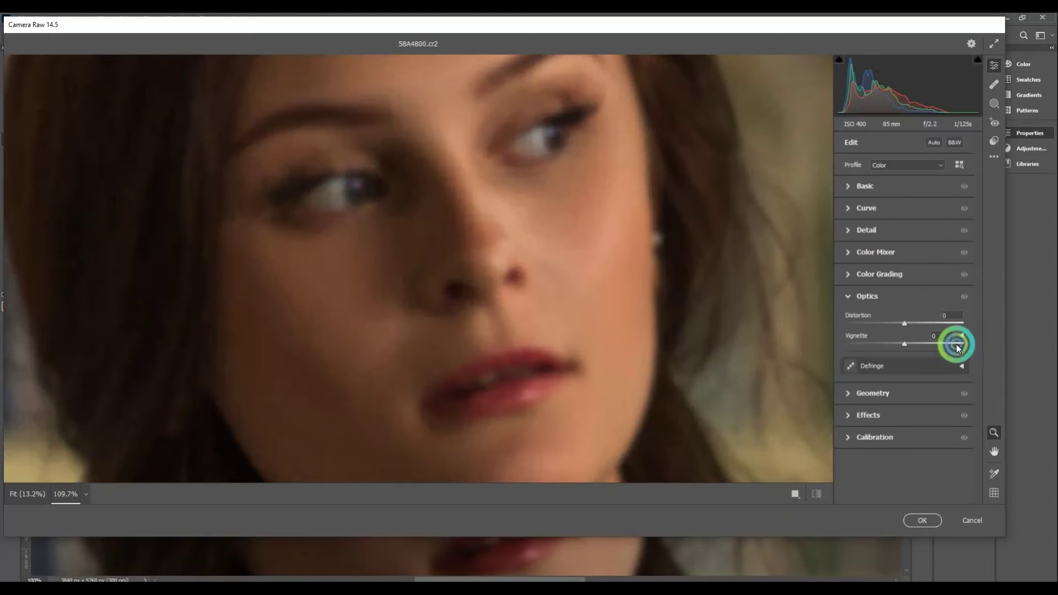
left_click(851, 231)
left_click(922, 520)
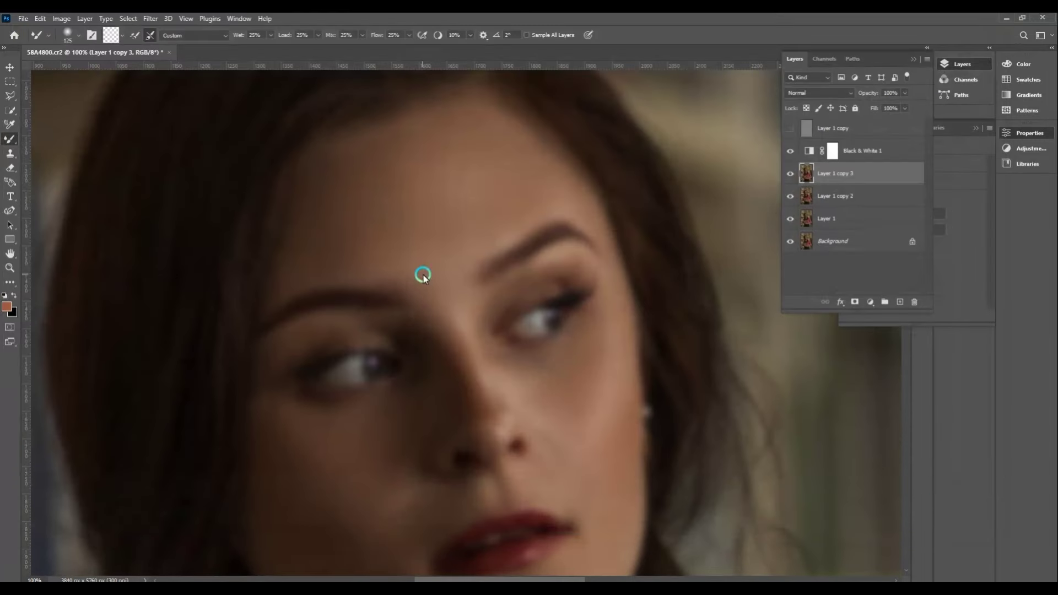
Give Layer 1 copy 3 an inverted layer mask and size the brush for painting it.
left_click(855, 301, "alt")
right_click(10, 139)
left_click(50, 139)
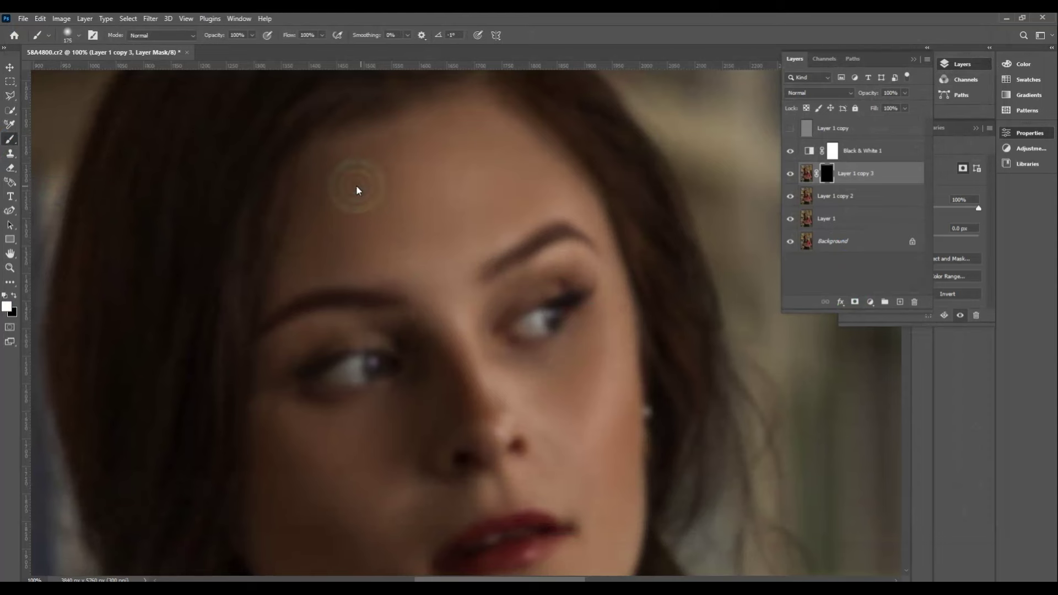
key("bracketleft")
key("bracketleft")
scroll(624, 306, "down", 4)
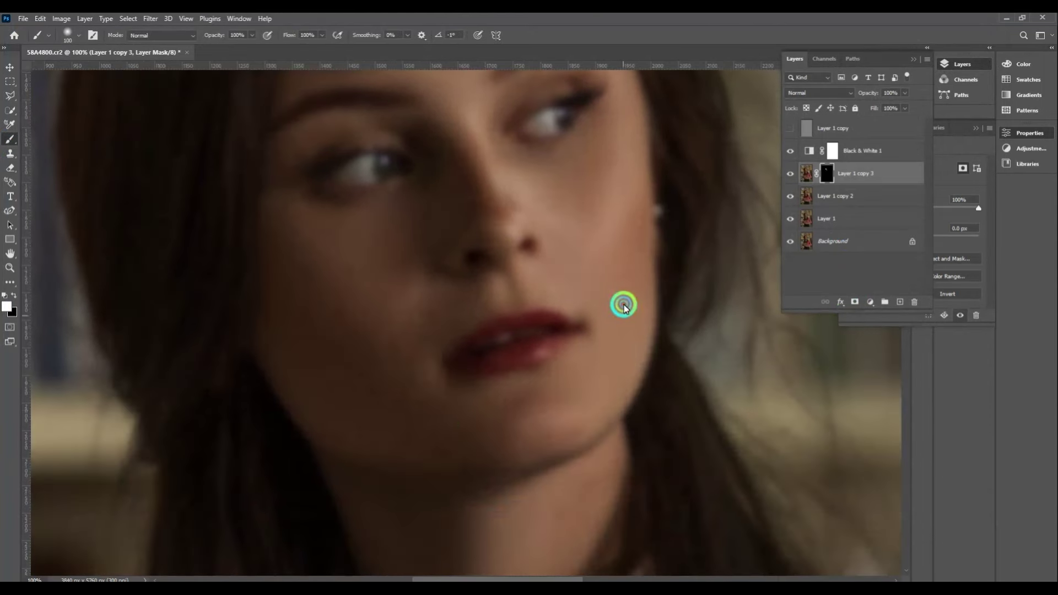
key("bracketright")
key("bracketright")
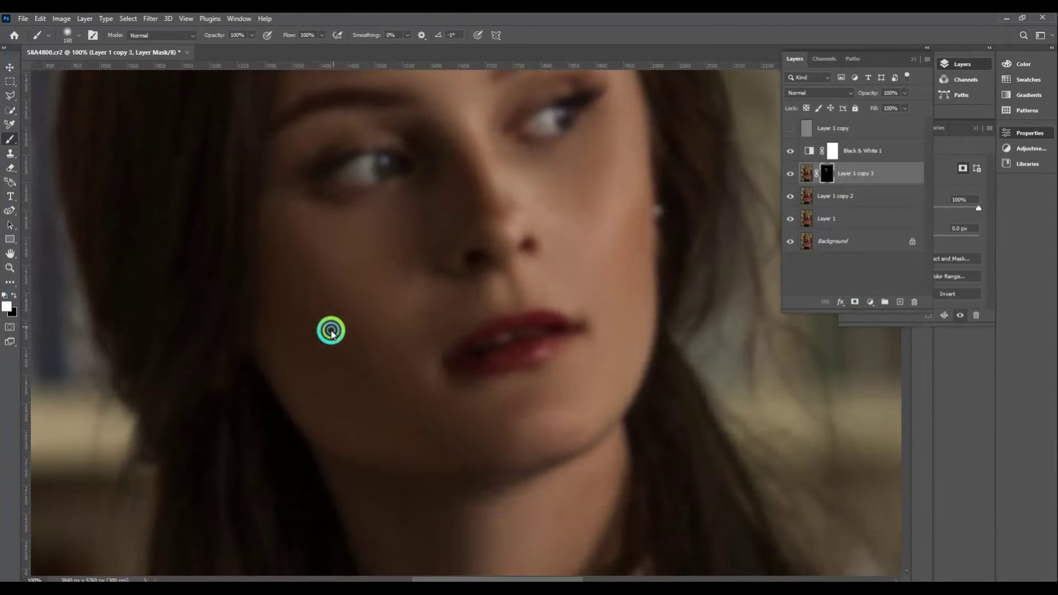
scroll(495, 286, "down", 4)
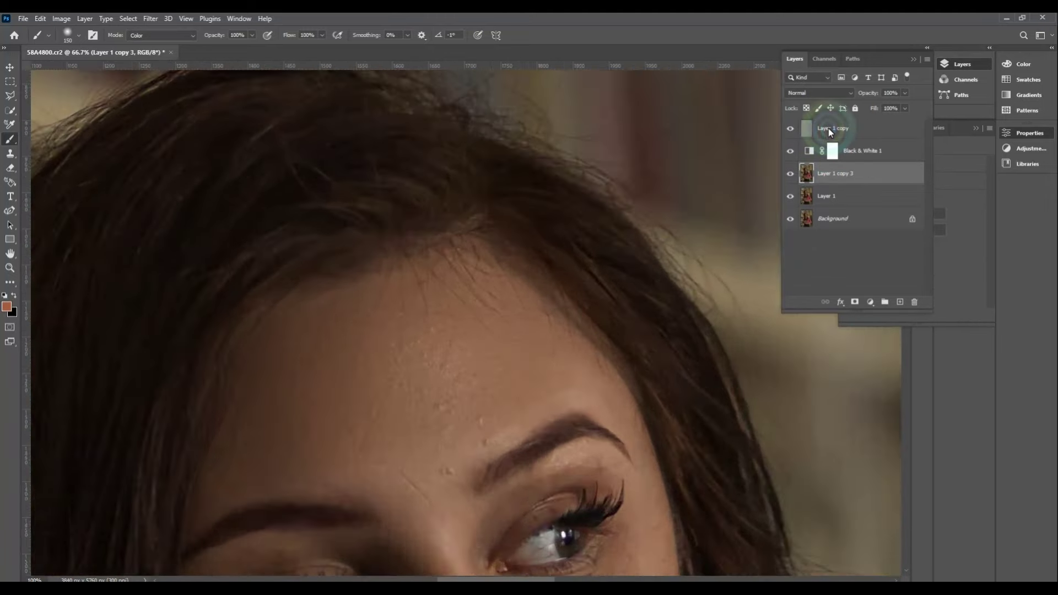
With the Clone Stamp, sample clean forehead skin and stamp it near the hairline.
key("s")
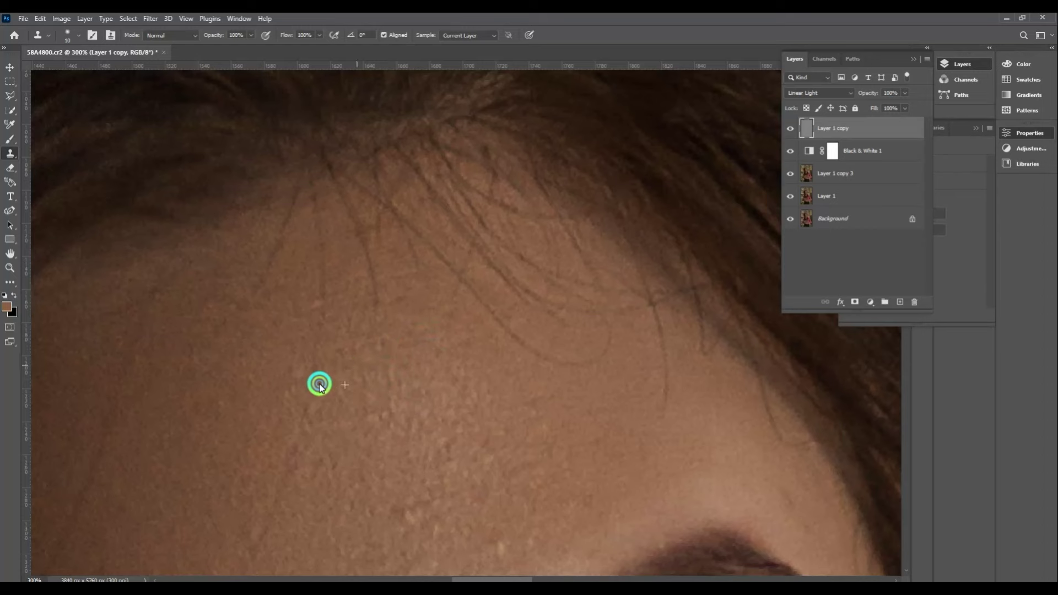
left_click_drag(306, 398, 385, 288)
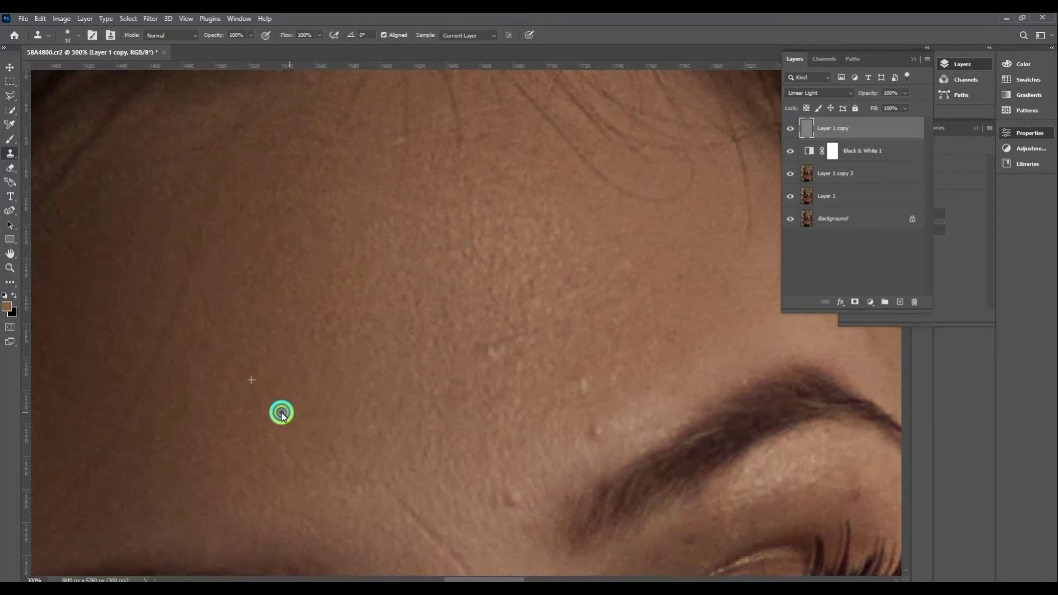
left_click_drag(281, 413, 388, 357)
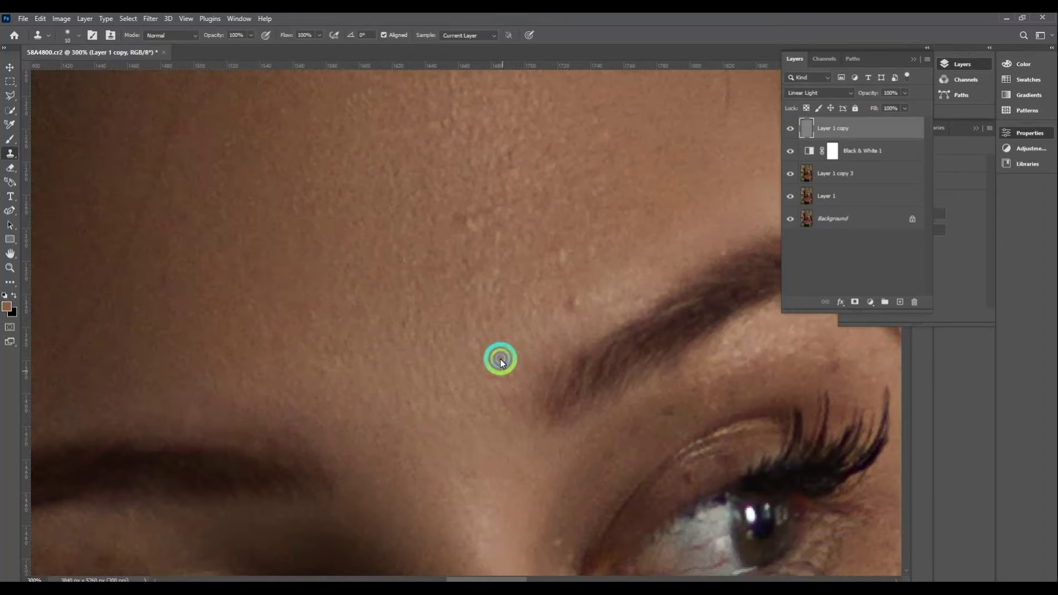
left_click_drag(499, 359, 494, 424)
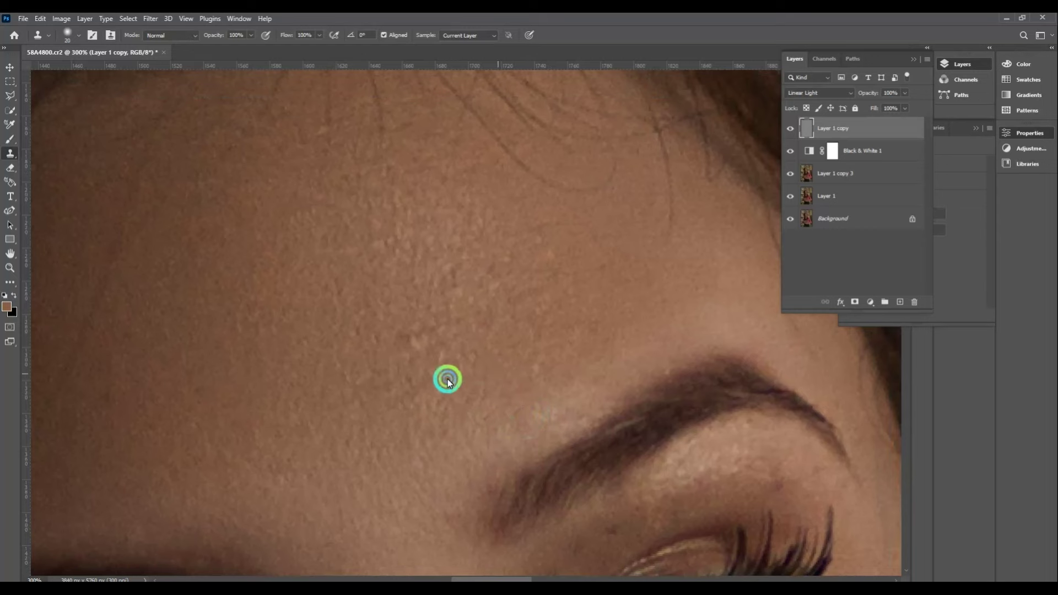
left_click_drag(452, 289, 438, 504)
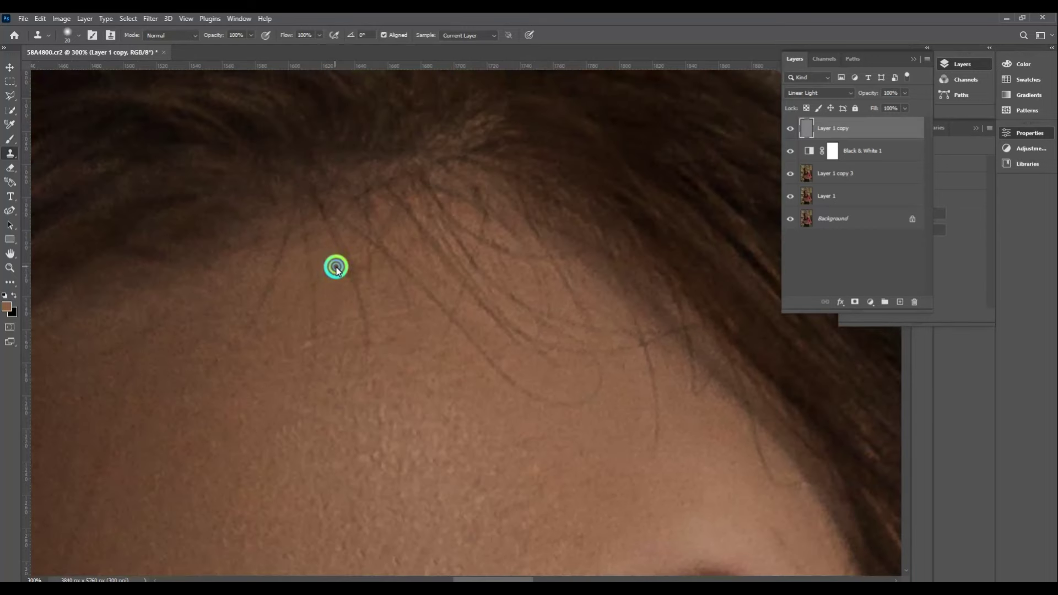
left_click(337, 297)
left_click(337, 238)
key("bracketleft")
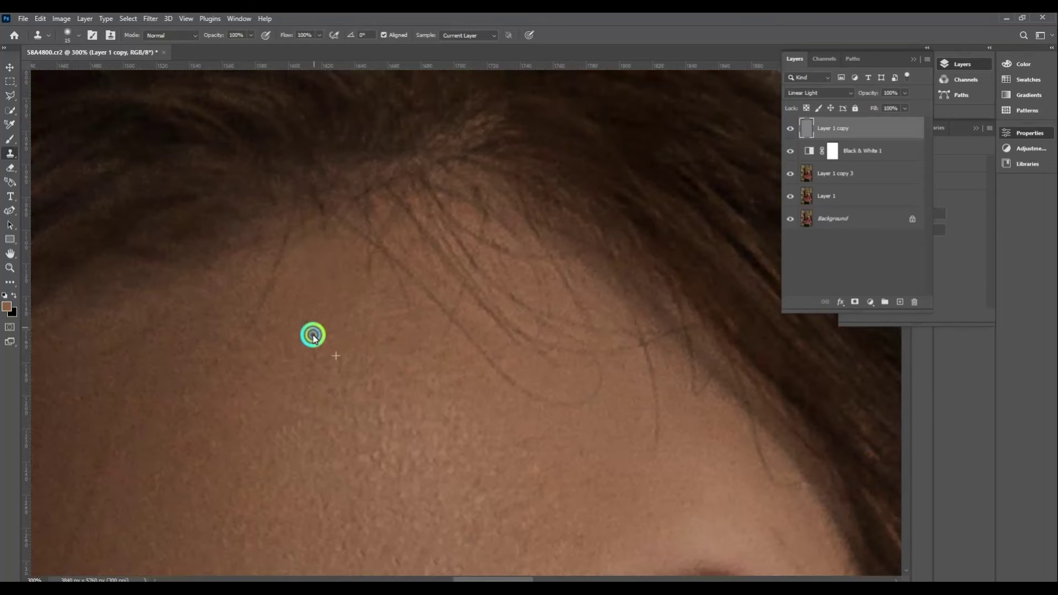
scroll(297, 368, "down", 5)
scroll(310, 409, "down", 5)
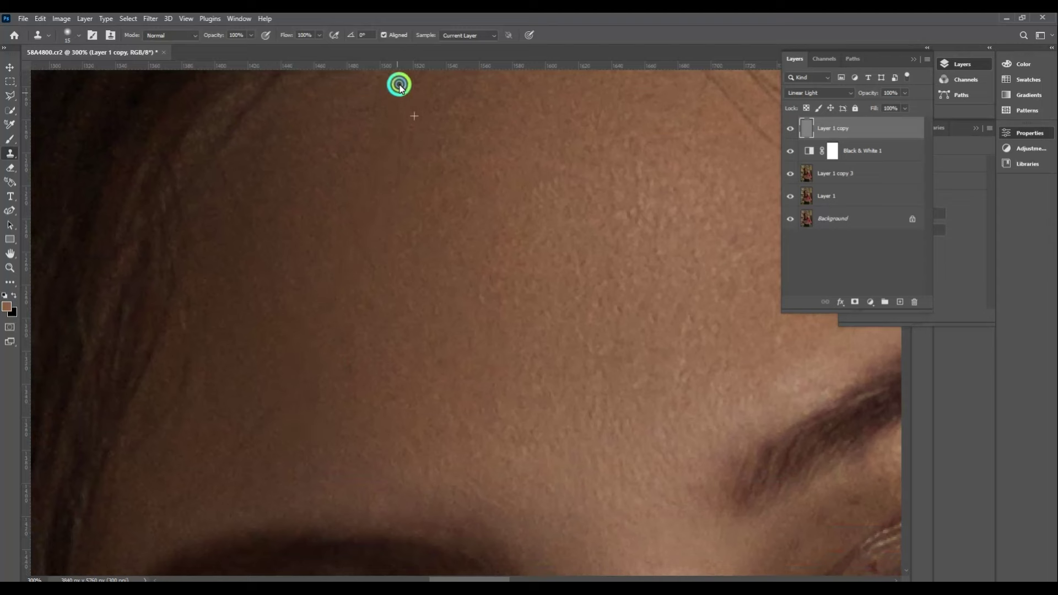
left_click(232, 452)
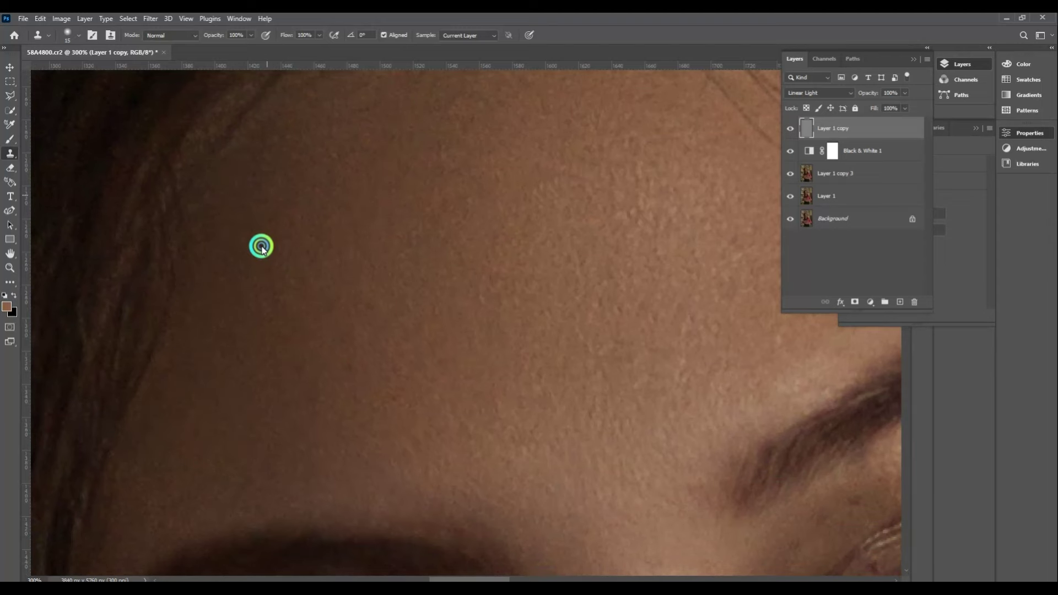
Clone away the stray hairs and dark hair strand across the forehead.
scroll(260, 246, "up", 5)
scroll(178, 369, "right", 5)
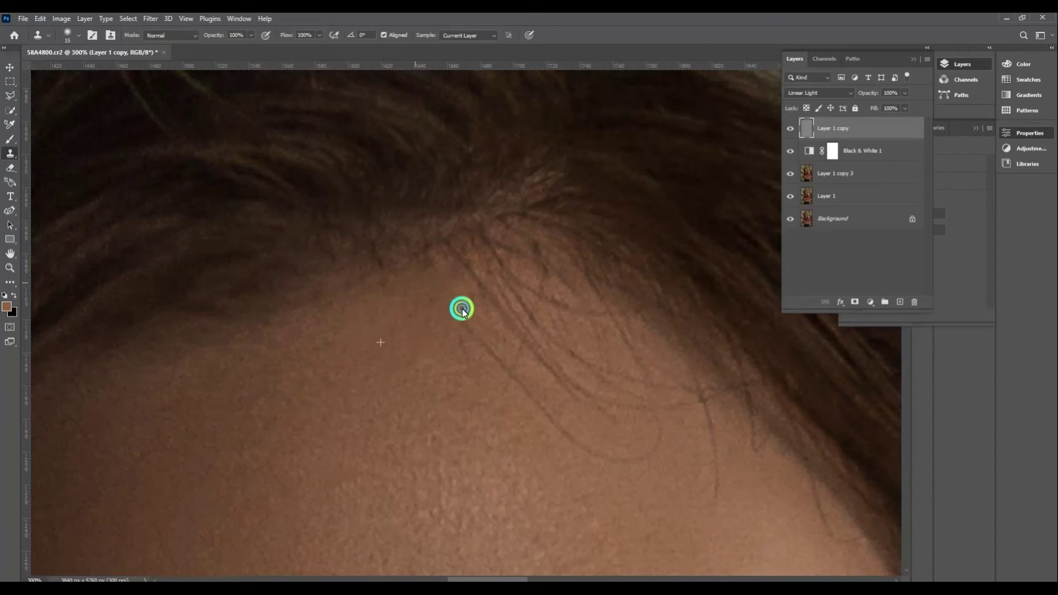
mouse_move(647, 450)
left_mouse_down()
mouse_move(498, 314)
mouse_move(528, 302)
mouse_move(632, 351)
left_mouse_up()
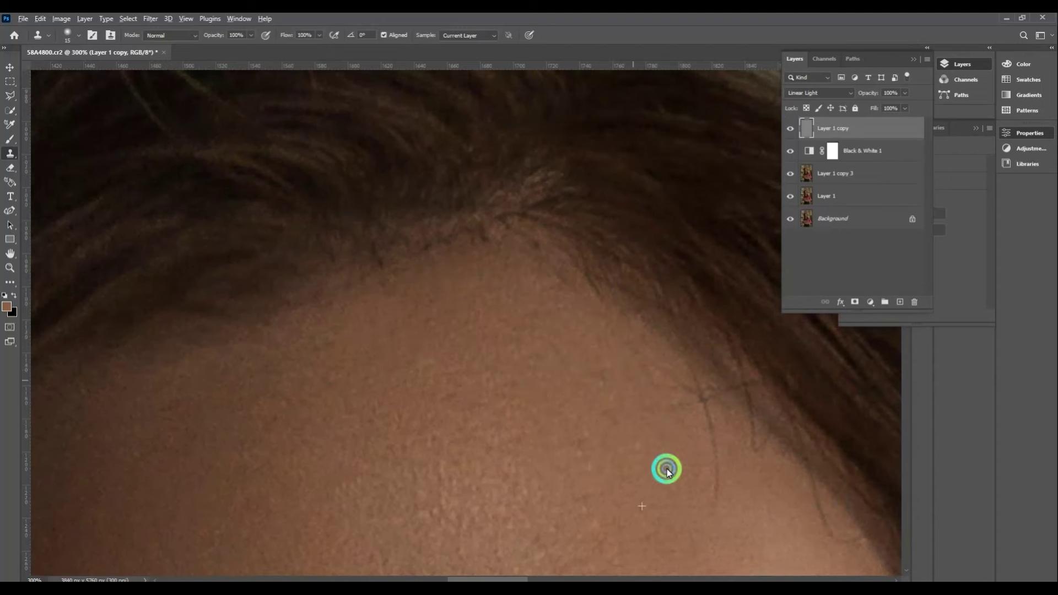
mouse_move(667, 471)
left_mouse_down()
mouse_move(625, 439)
mouse_move(693, 498)
left_mouse_up()
Move down past the lips to the neck and clone away its stray hair strands.
scroll(598, 378, "down", 3)
scroll(598, 377, "right", 3)
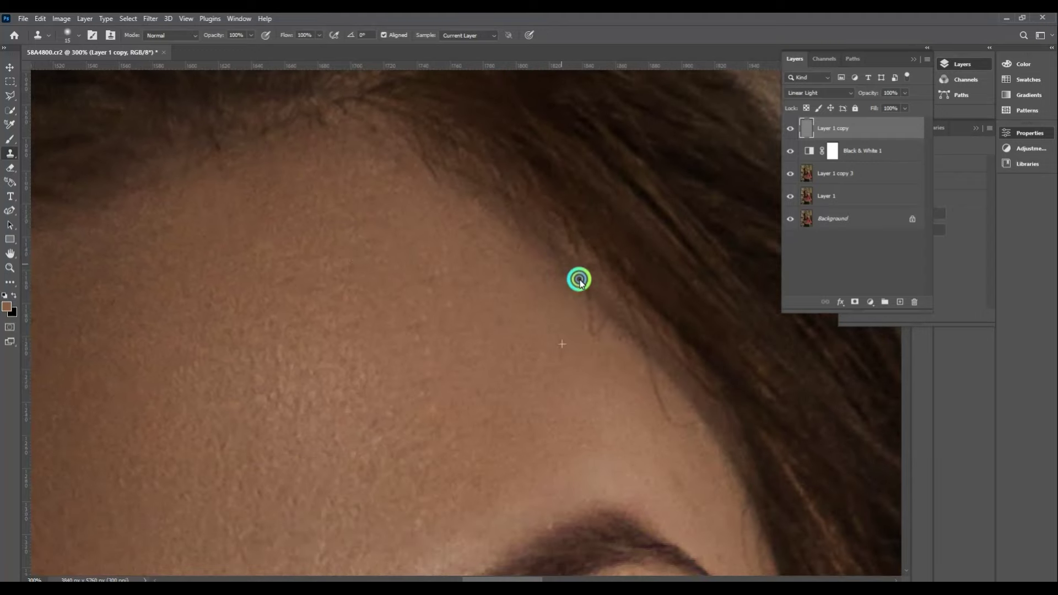
scroll(620, 302, "down", 1)
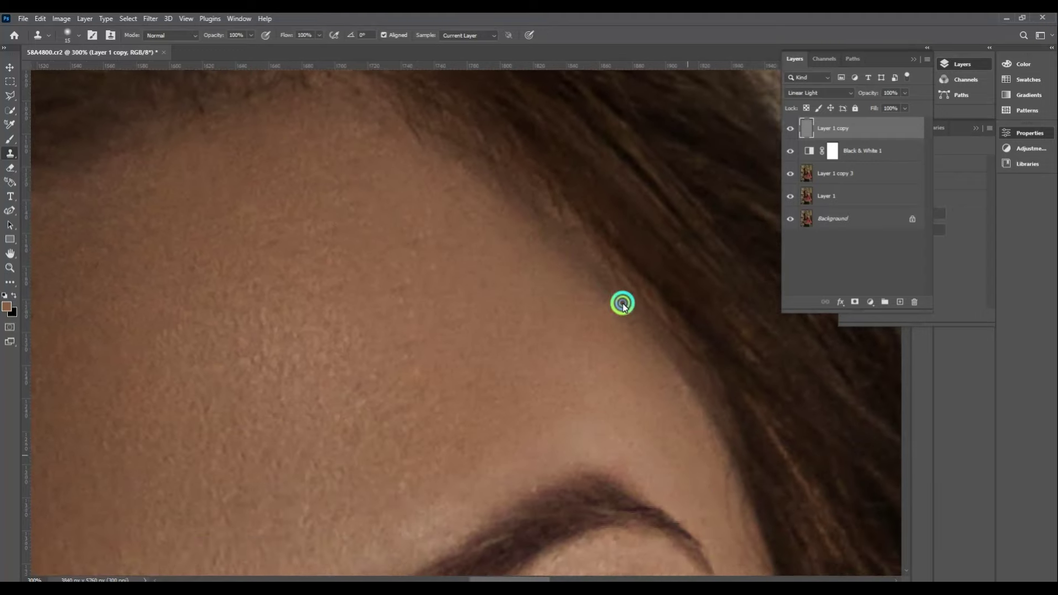
scroll(674, 385, "down", 4)
scroll(635, 380, "down", 2)
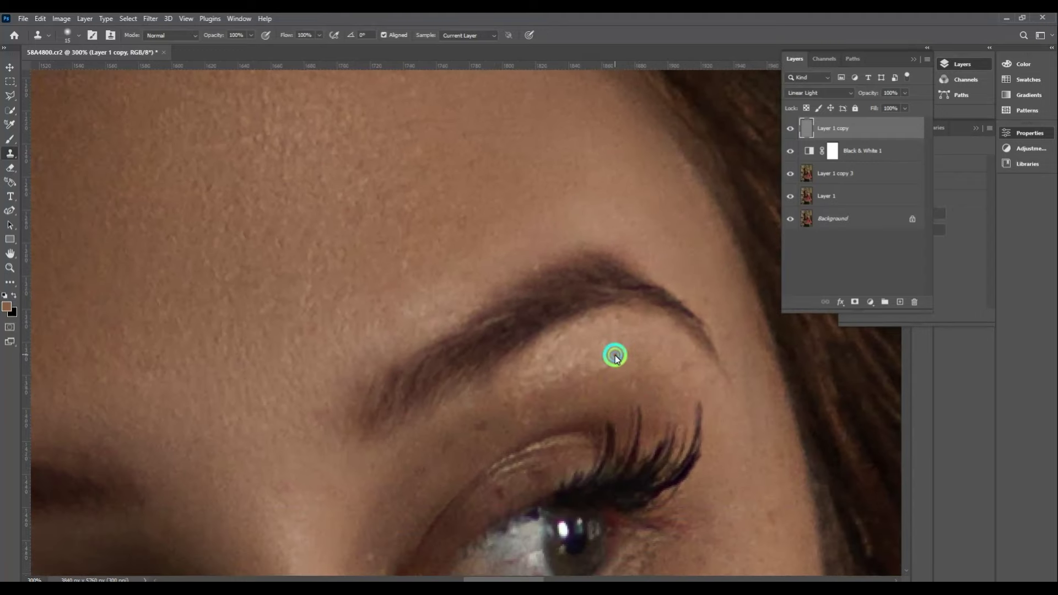
scroll(615, 357, "down", 2)
scroll(615, 357, "left", 3)
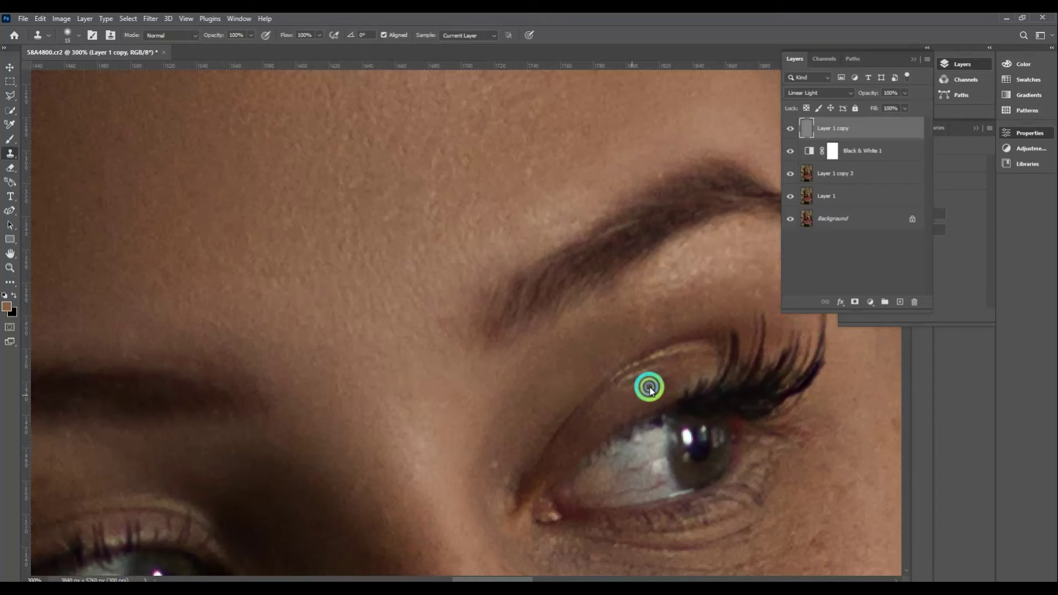
scroll(548, 220, "down", 5)
scroll(449, 328, "right", 5)
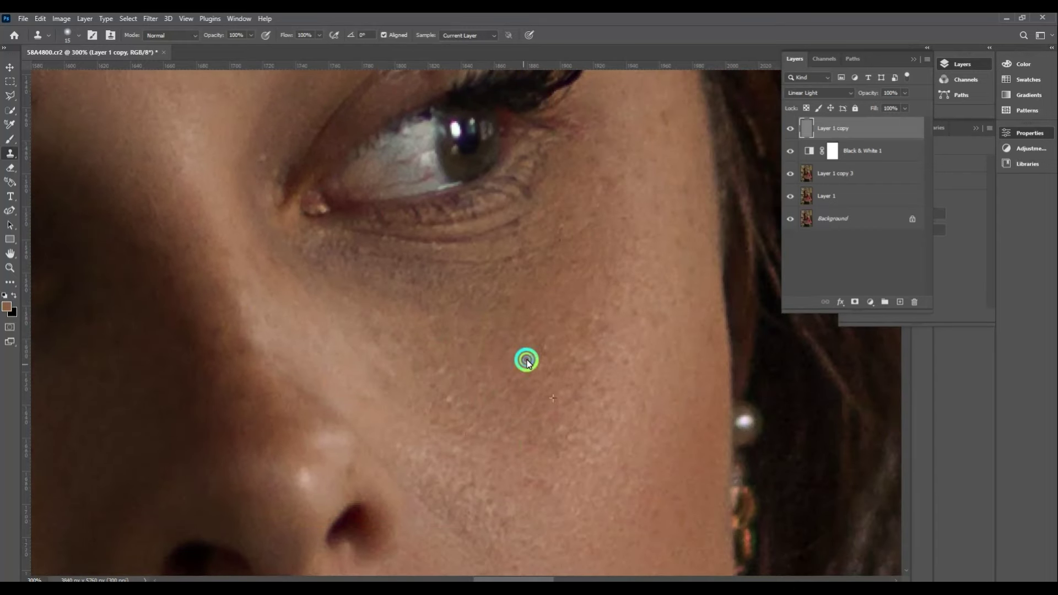
scroll(526, 342, "down", 4)
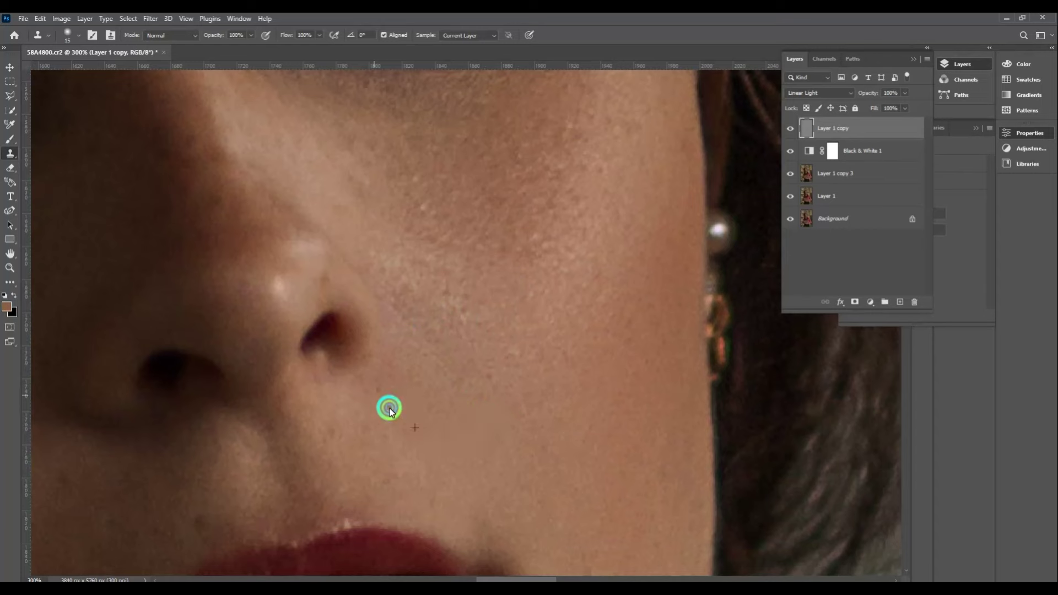
scroll(389, 411, "down", 4)
scroll(473, 284, "left", 3)
scroll(473, 284, "left", 3)
scroll(449, 286, "left", 3)
scroll(442, 248, "down", 1)
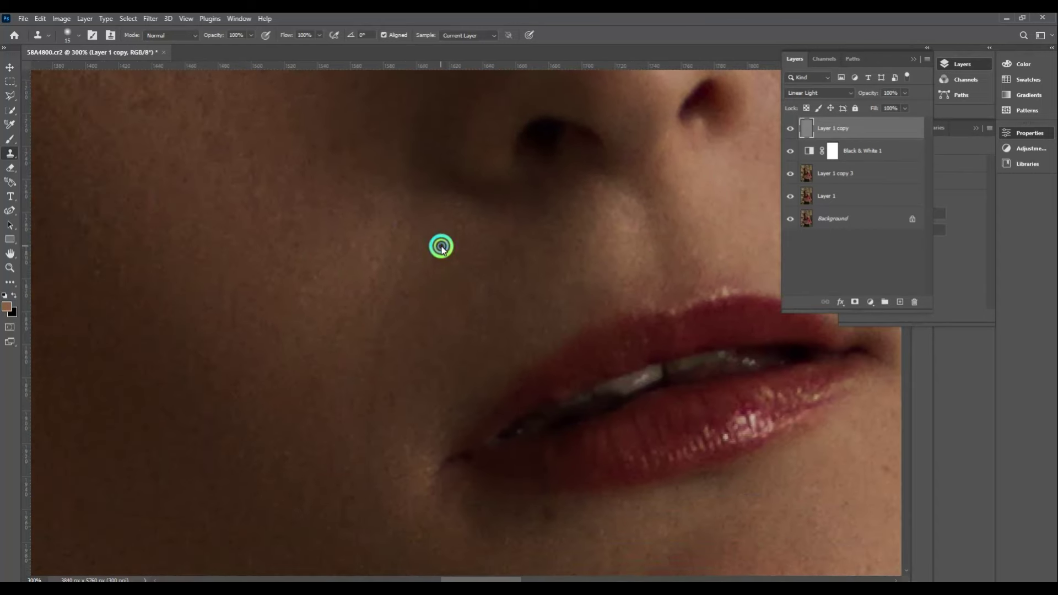
left_click_drag(377, 429, 413, 374)
scroll(491, 424, "down", 5)
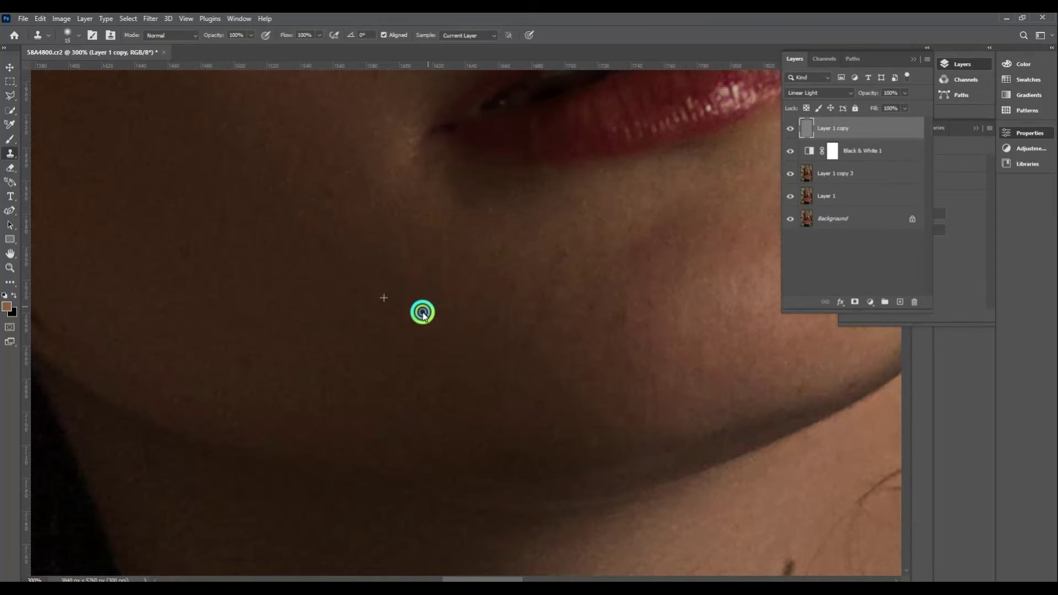
scroll(420, 309, "down", 3)
scroll(420, 309, "right", 10)
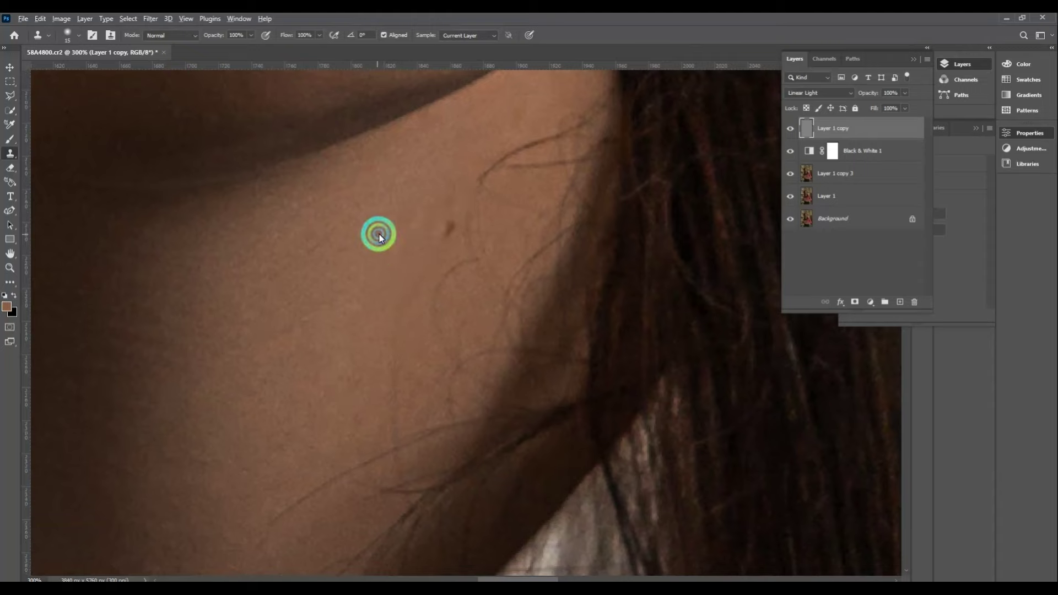
left_click_drag(475, 177, 508, 164)
Clone clean skin over the dark lines and shadows under both eyes.
scroll(451, 370, "down", 3)
scroll(451, 370, "left", 3)
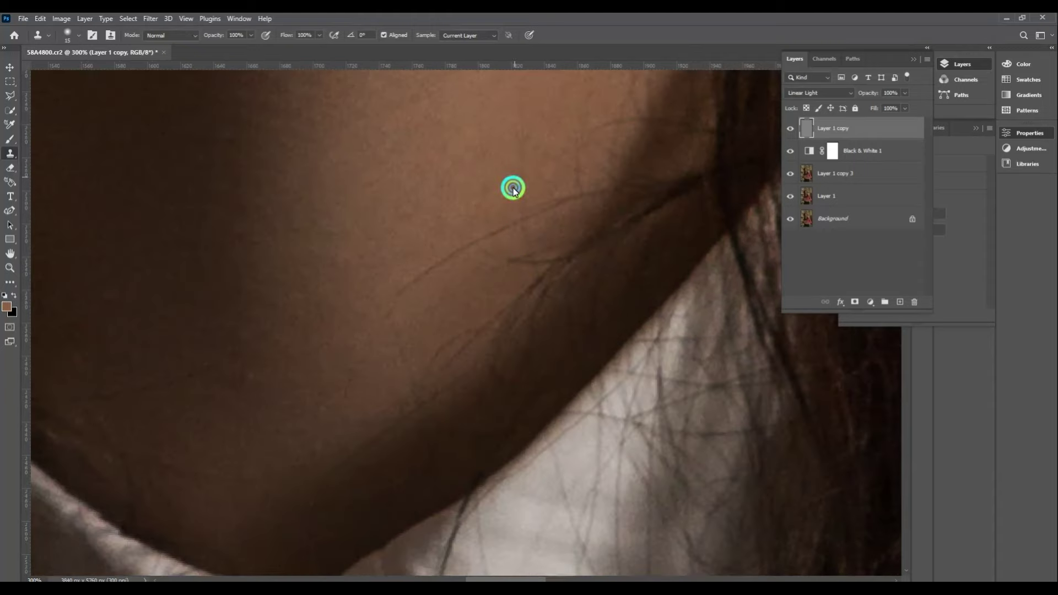
scroll(467, 314, "left", 5)
scroll(605, 345, "left", 3)
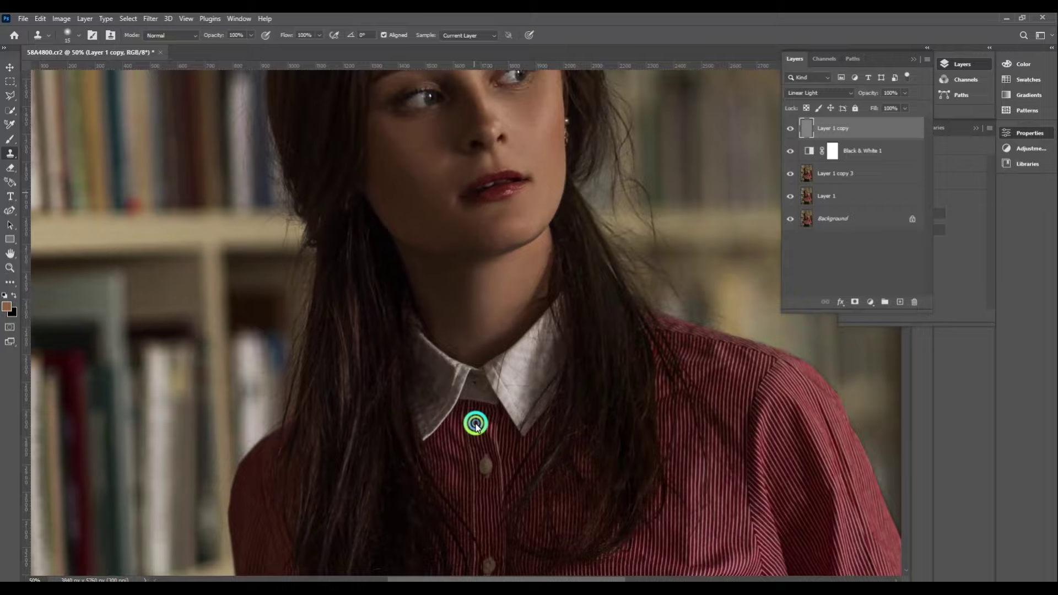
left_click_drag(533, 303, 485, 94)
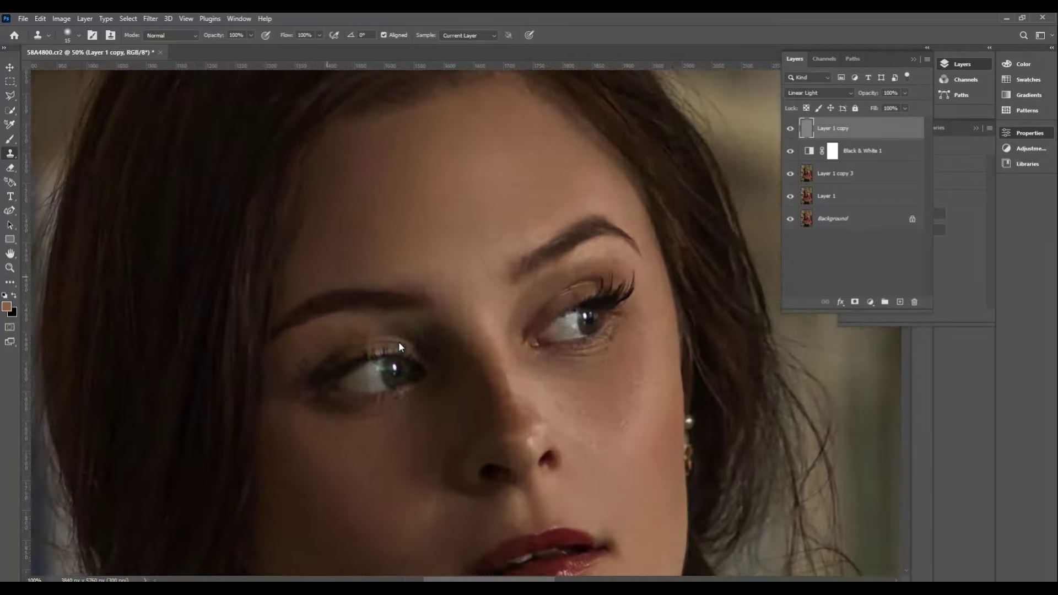
key("bracketleft")
key("bracketleft")
left_click_drag(618, 337, 548, 356)
left_click(560, 389)
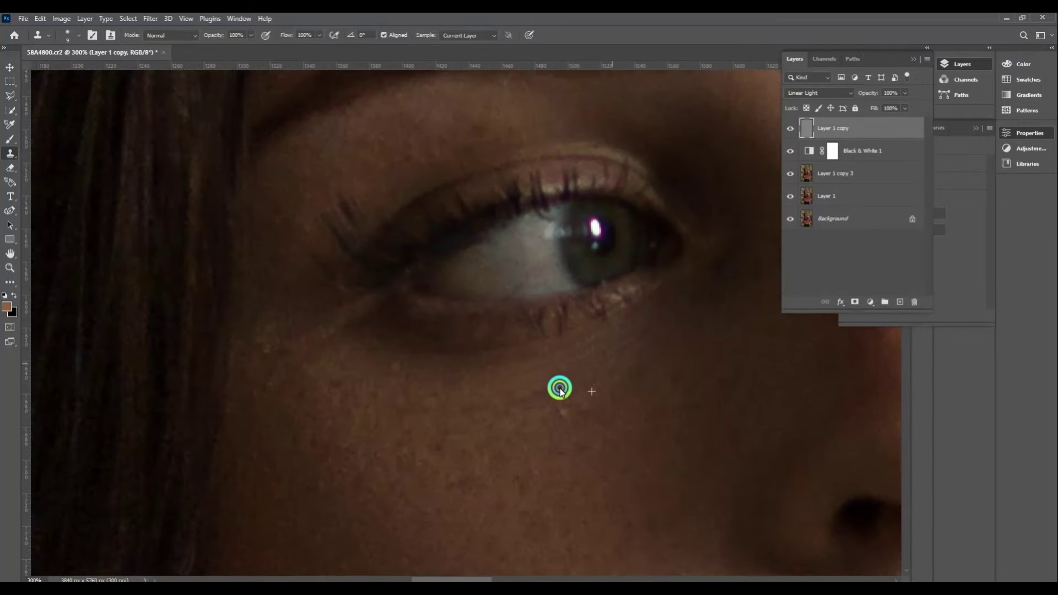
left_click(393, 407)
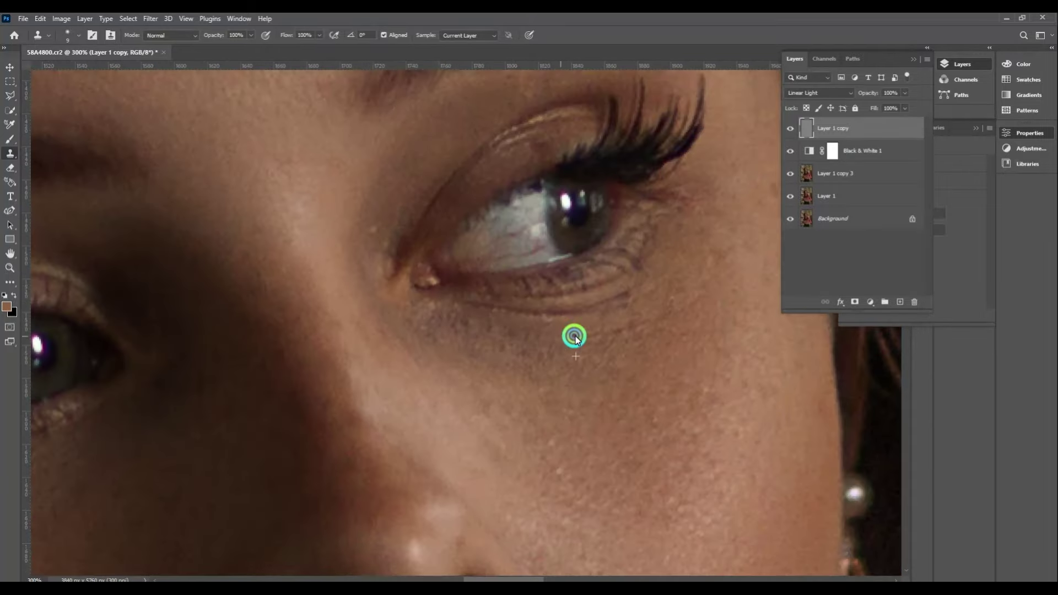
left_click(495, 353)
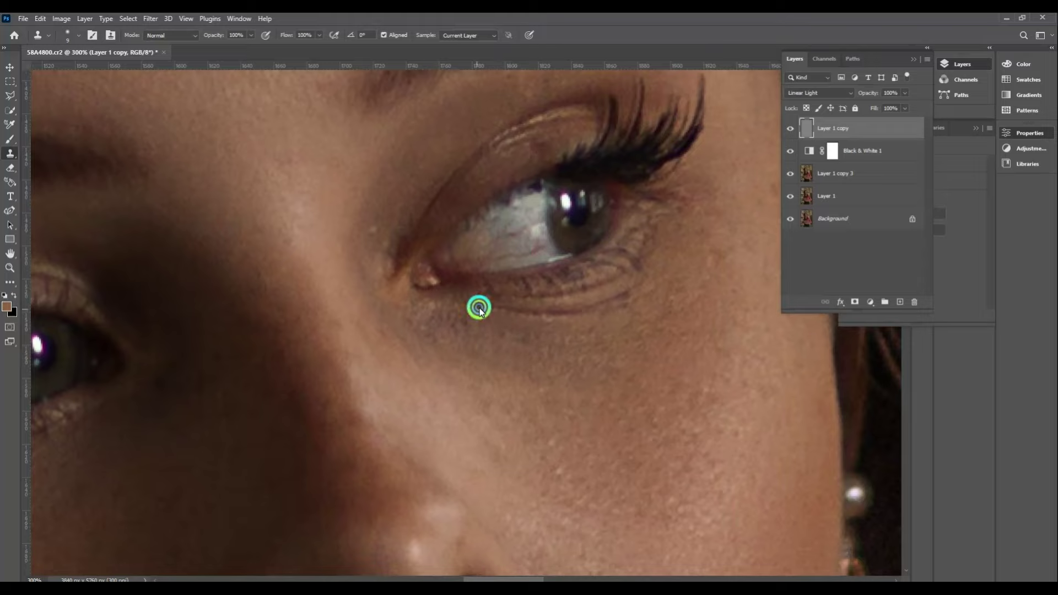
scroll(644, 275, "down", 5)
Hide Black & White 1 and group the three retouch layers into Group 1.
left_click(826, 135)
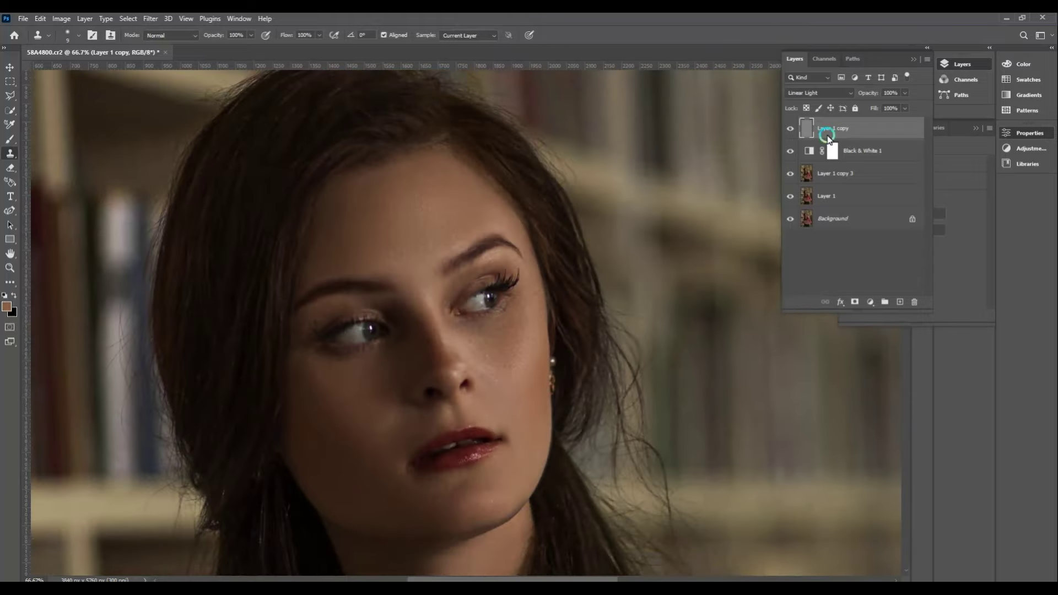
scroll(574, 229, "down", 3)
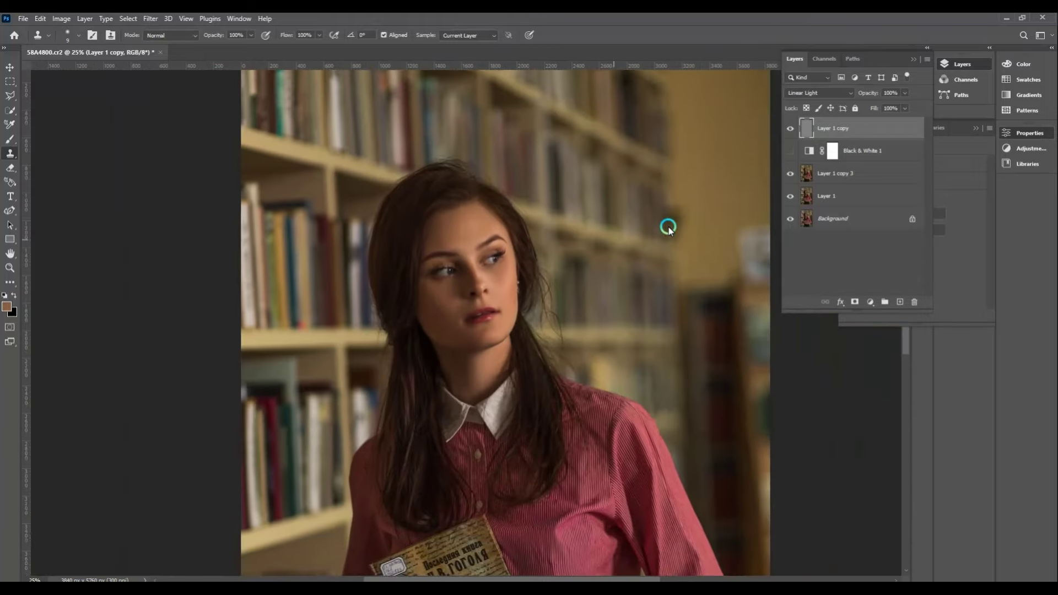
left_click(790, 150)
left_click(849, 188, "shift")
key("ctrl+g")
left_click(786, 126)
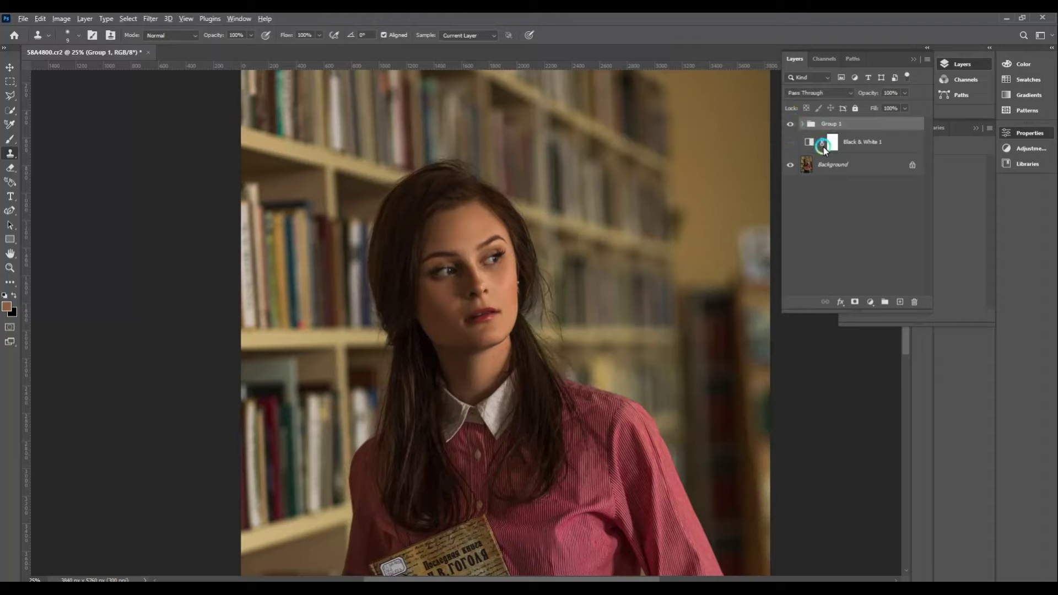
Stamp all visible layers into a new merged Layer 2 and zoom in on the face.
key("ctrl+shift+alt+e")
key("ctrl+plus")
key("ctrl+plus")
key("alt+t")
key("Escape")
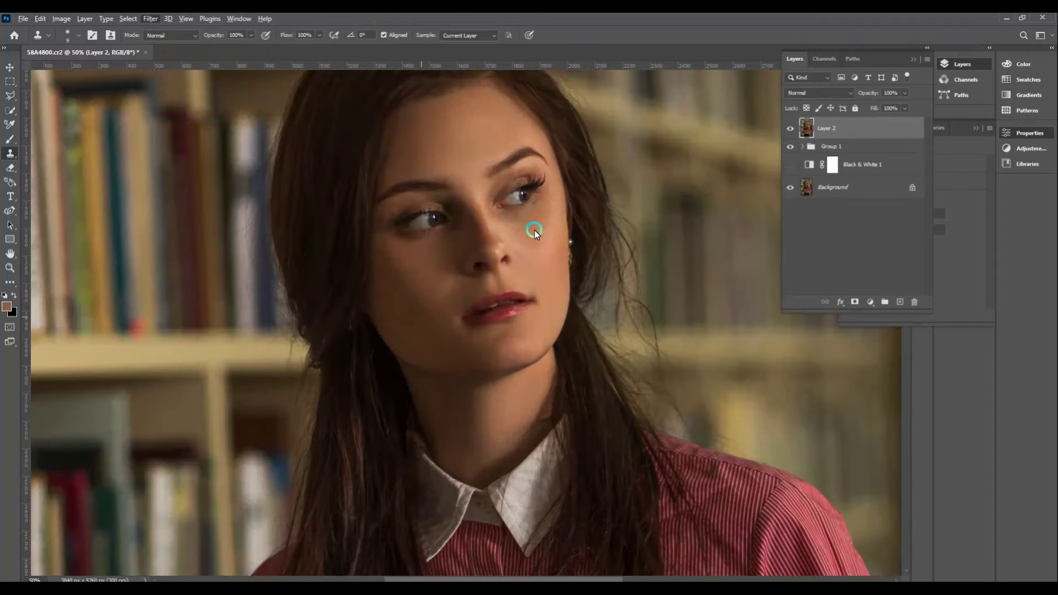
key("ctrl+plus")
key("ctrl+plus")
key("ctrl+plus")
key("ctrl+plus")
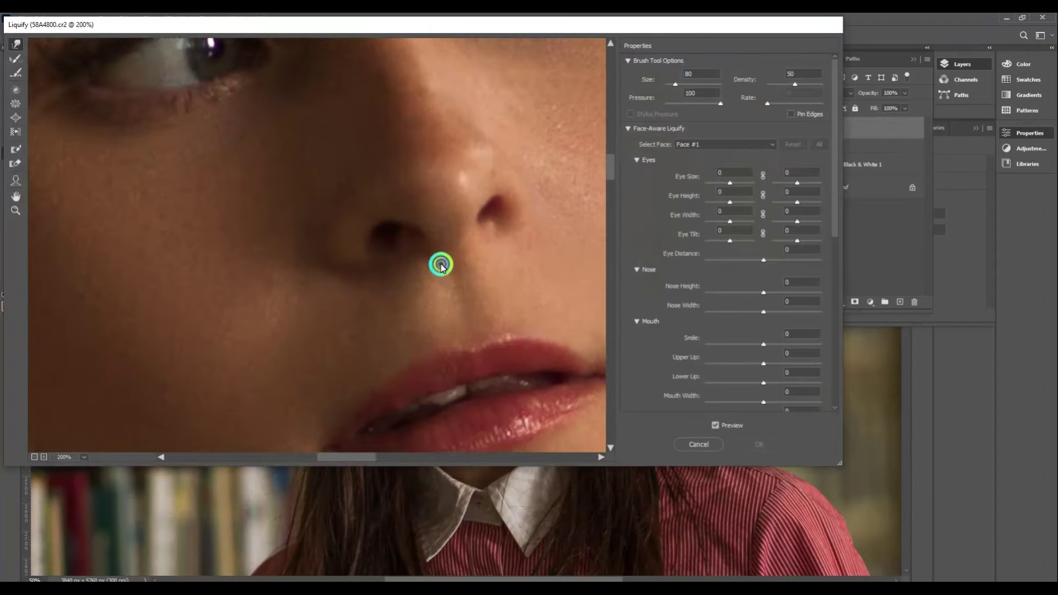
scroll(440, 265, "down", 2)
Reshape the mouth with Face-Aware Liquify: Smile 35, Upper Lip 100, Mouth Height -86.
left_click(795, 339)
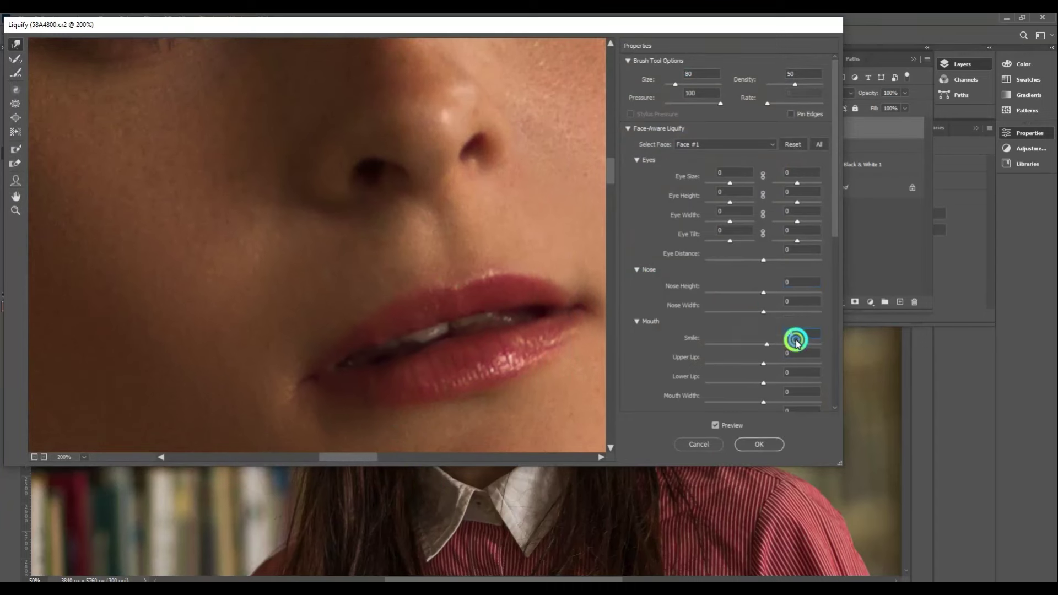
type("35")
left_click_drag(763, 363, 838, 366)
mouse_move(762, 383)
left_mouse_down()
mouse_move(762, 397)
mouse_move(712, 396)
left_mouse_up()
scroll(759, 403, "down", 1)
key("ctrl+minus")
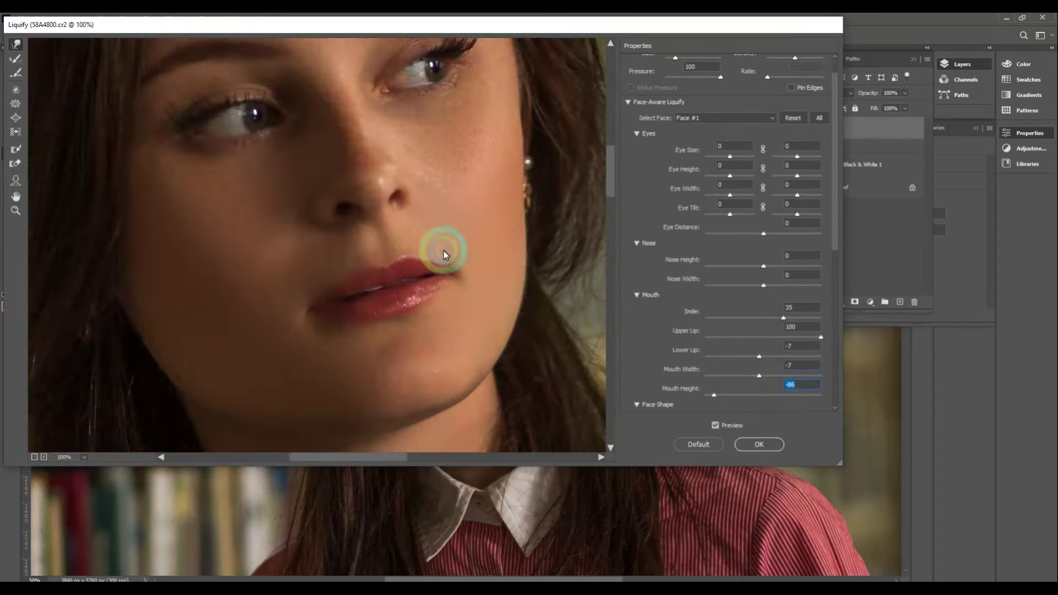
key("ctrl+minus")
key("ctrl+plus")
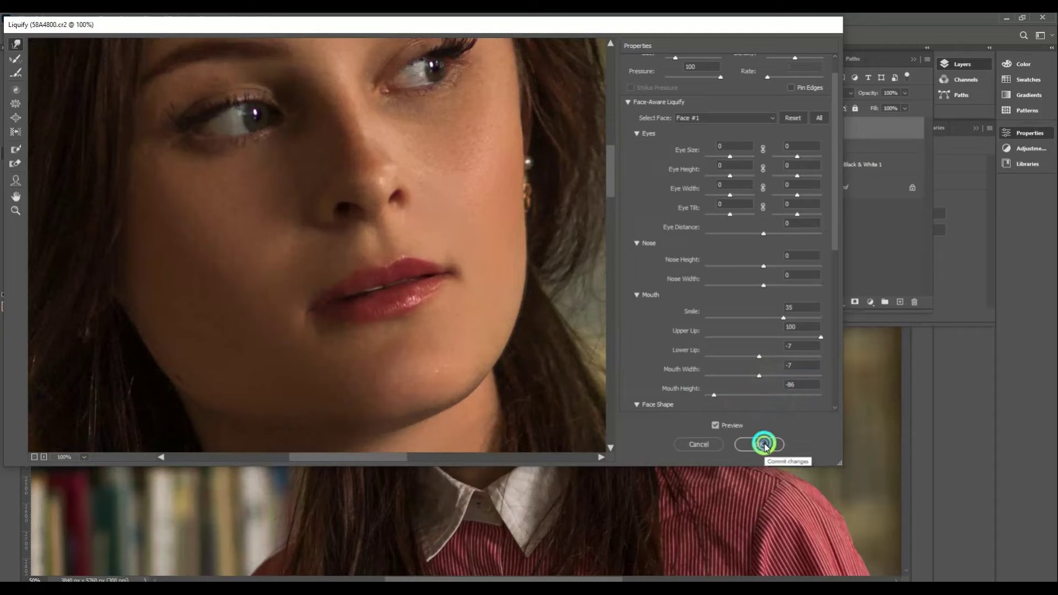
left_click(758, 444)
key("ctrl+plus")
key("ctrl+plus")
key("ctrl+plus")
key("ctrl+plus")
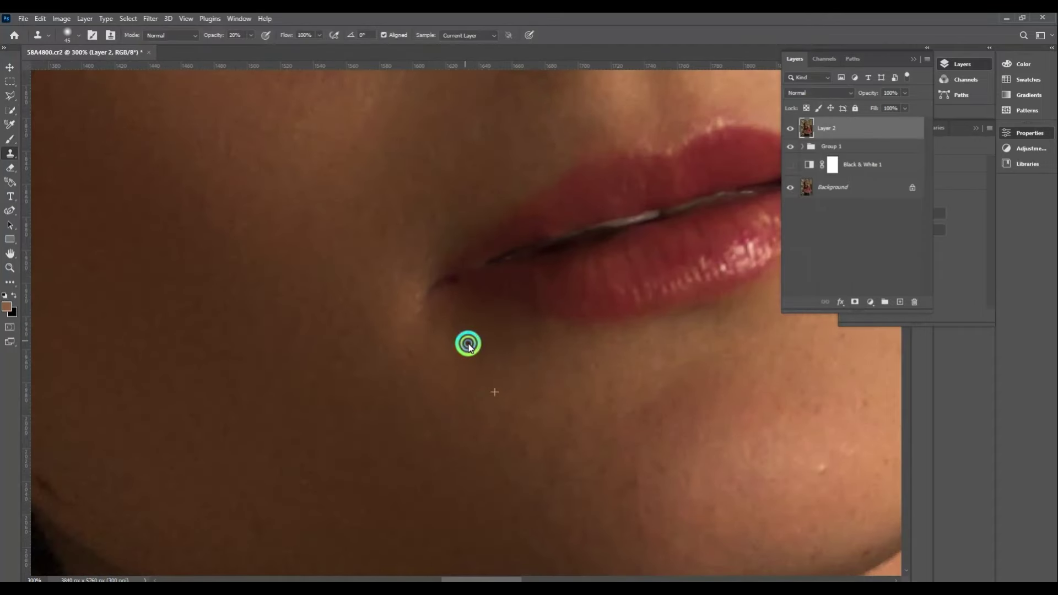
Hide Group 1, duplicate Layer 2, and brighten the copy with Shadows/Highlights Shadows 35.
key("ctrl+minus")
key("ctrl+minus")
key("ctrl+minus")
key("ctrl+minus")
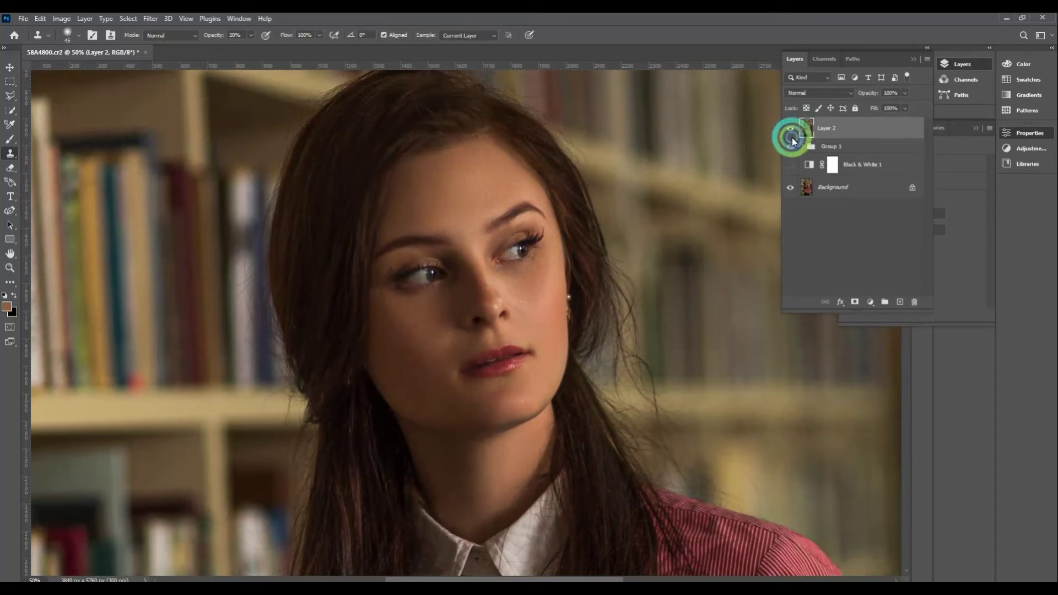
left_click(789, 146)
key("ctrl+plus")
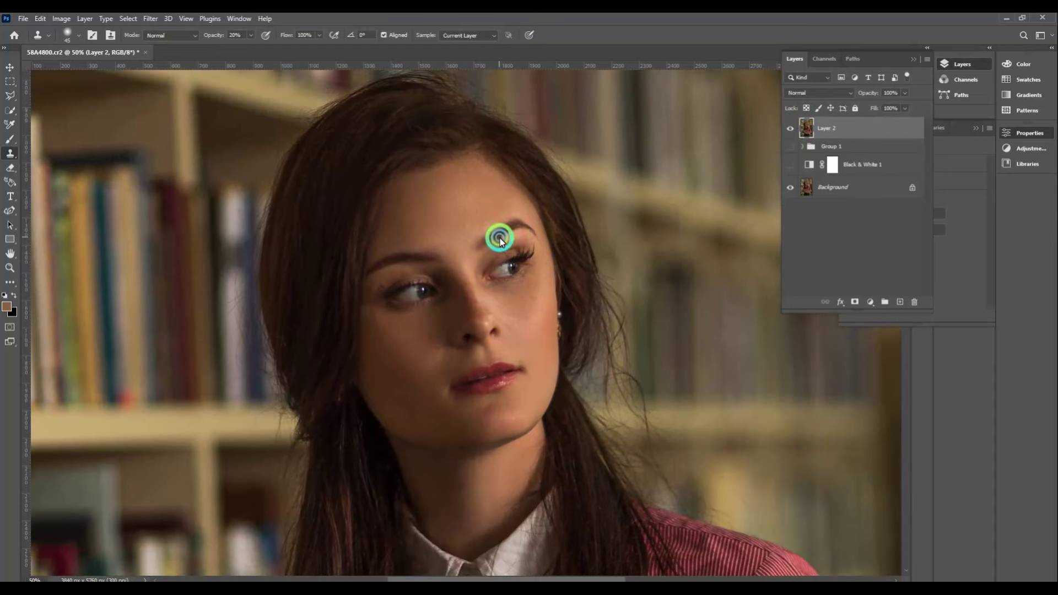
key("ctrl+plus")
key("ctrl+plus")
key("ctrl+j")
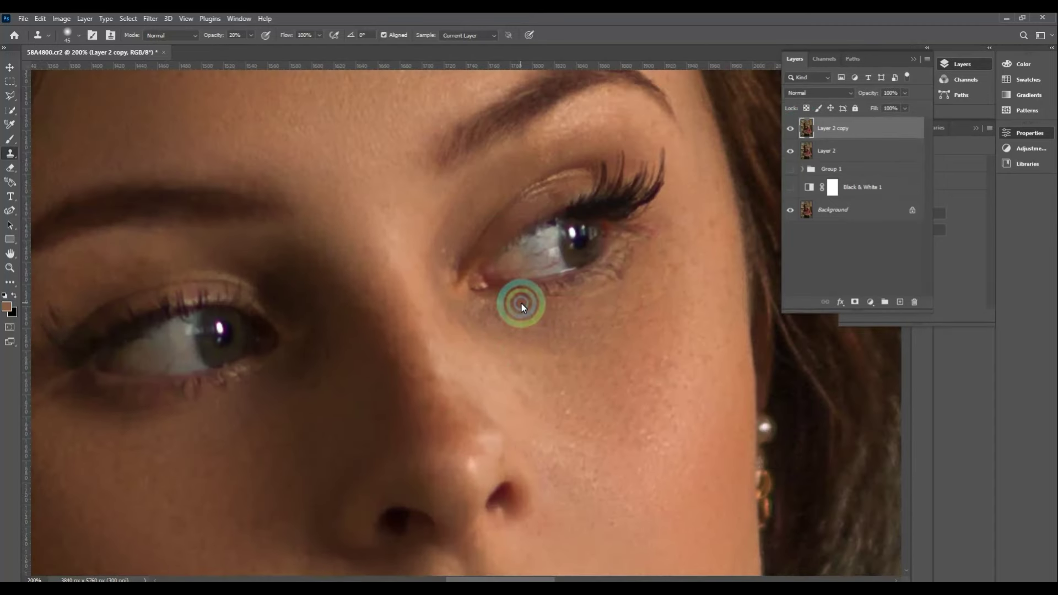
key("alt+i")
key("j")
key("w")
key("Return")
key("s")
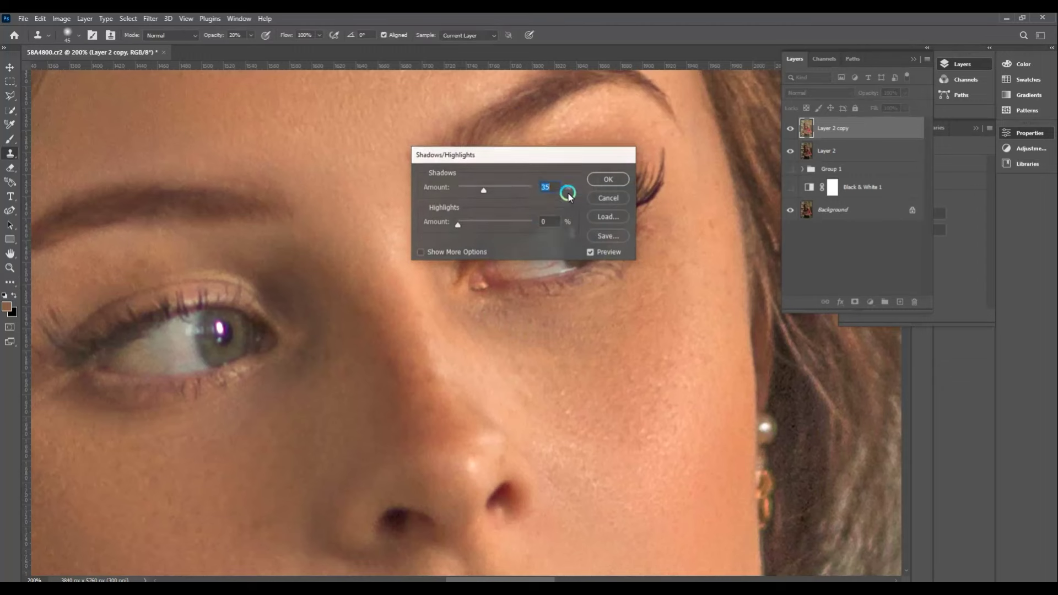
Boost contrast with Levels, raising the black point and lowering the white point.
key("ctrl+l")
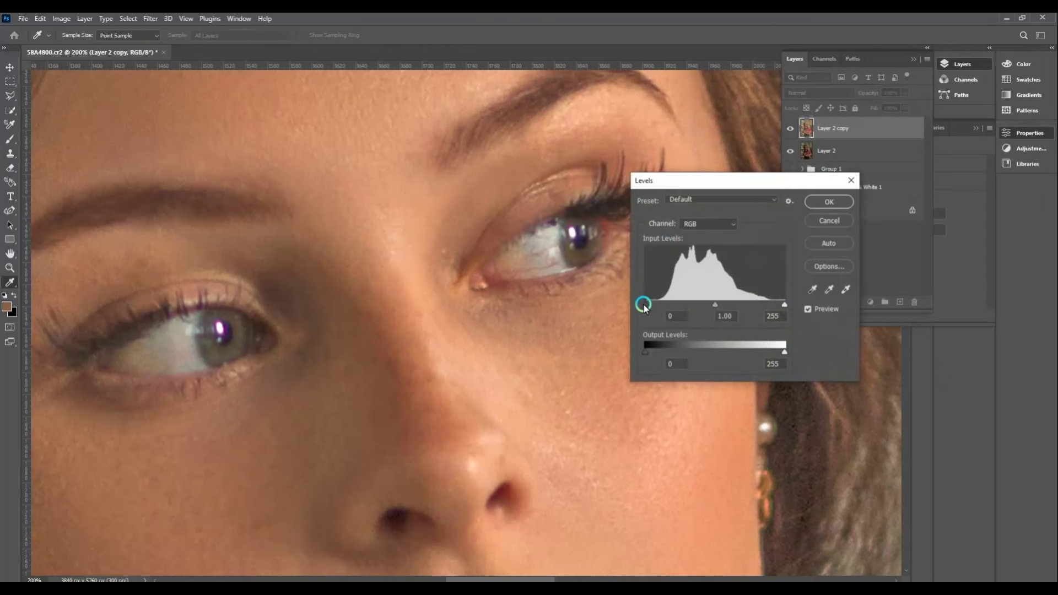
left_click_drag(645, 304, 656, 304)
left_click_drag(782, 304, 769, 303)
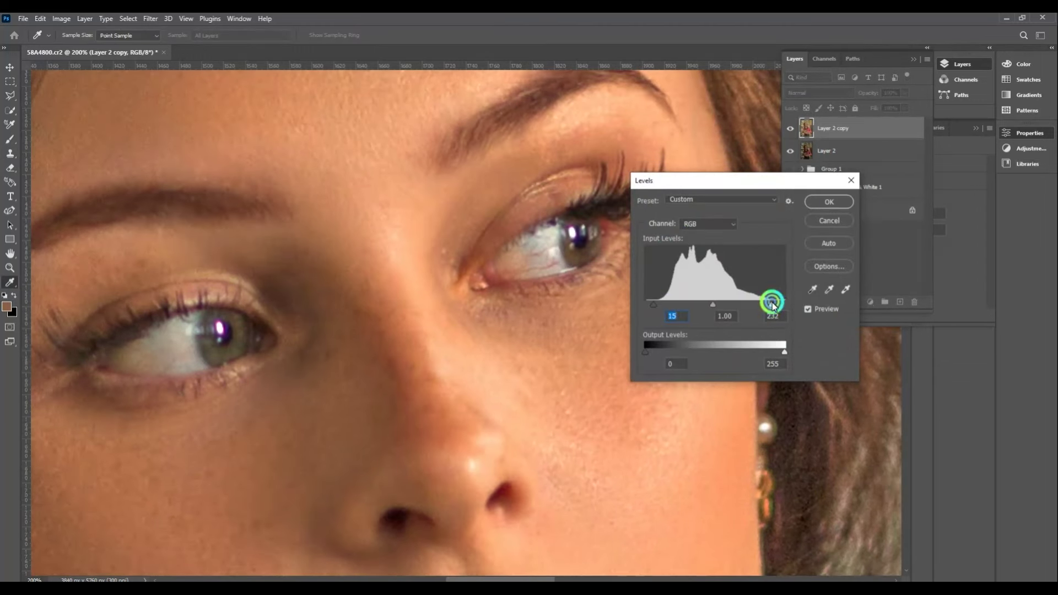
left_click(815, 204)
Dismiss the clone error and paint white on the mask over the irises.
scroll(524, 300, "up", 2)
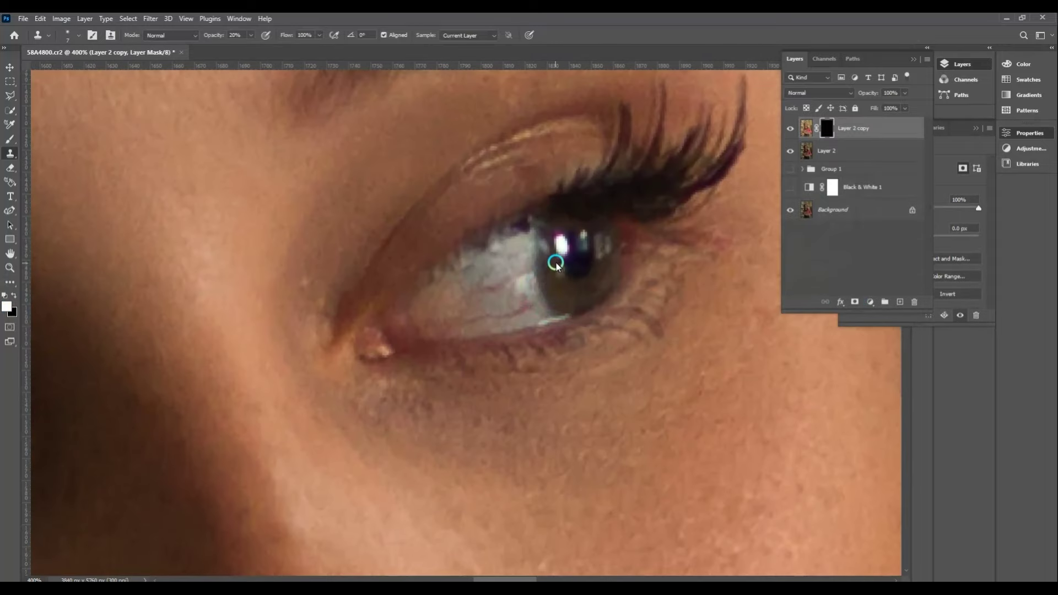
left_click(555, 264)
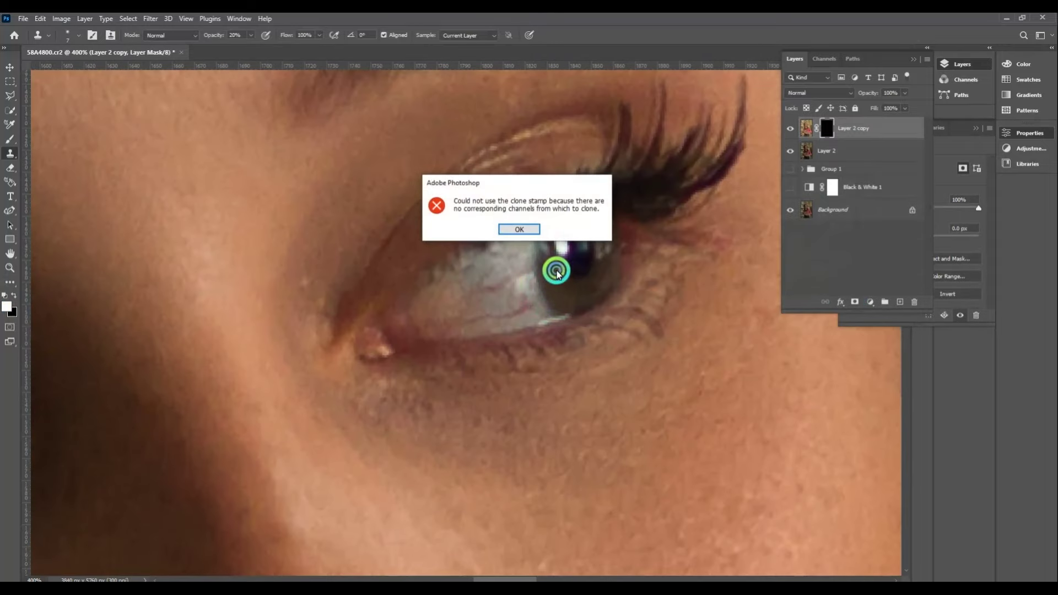
key("Return")
key("b")
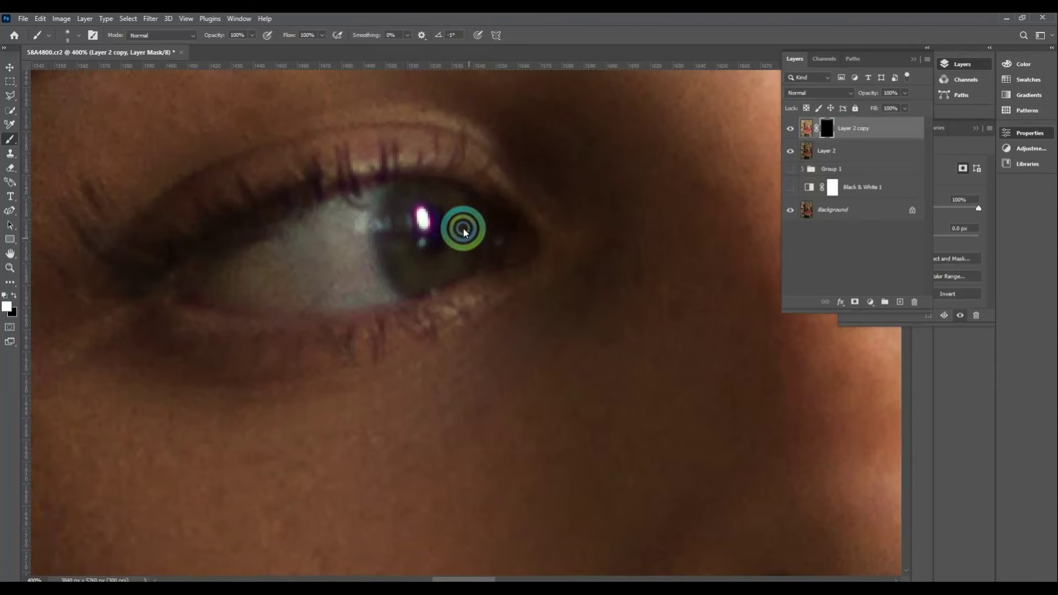
mouse_move(440, 265)
left_mouse_down()
mouse_move(410, 256)
mouse_move(462, 243)
left_mouse_up()
key("bracketleft")
key("bracketleft")
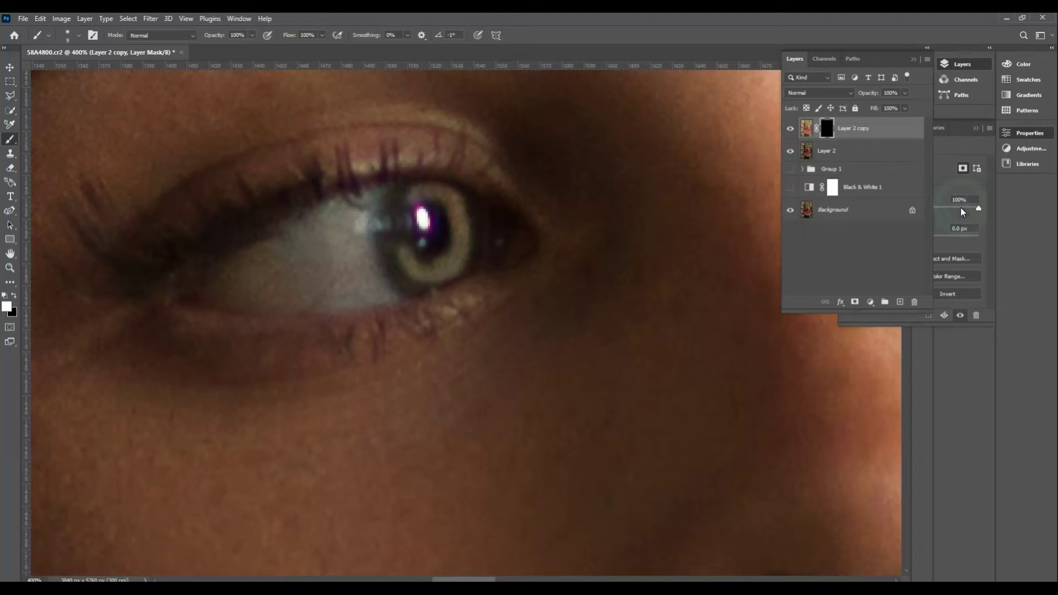
Feather the mask to 3.9 px in Properties and zoom out to the whole face.
left_click(947, 215)
left_click_drag(868, 238, 873, 237)
key("ctrl+minus")
key("ctrl+minus")
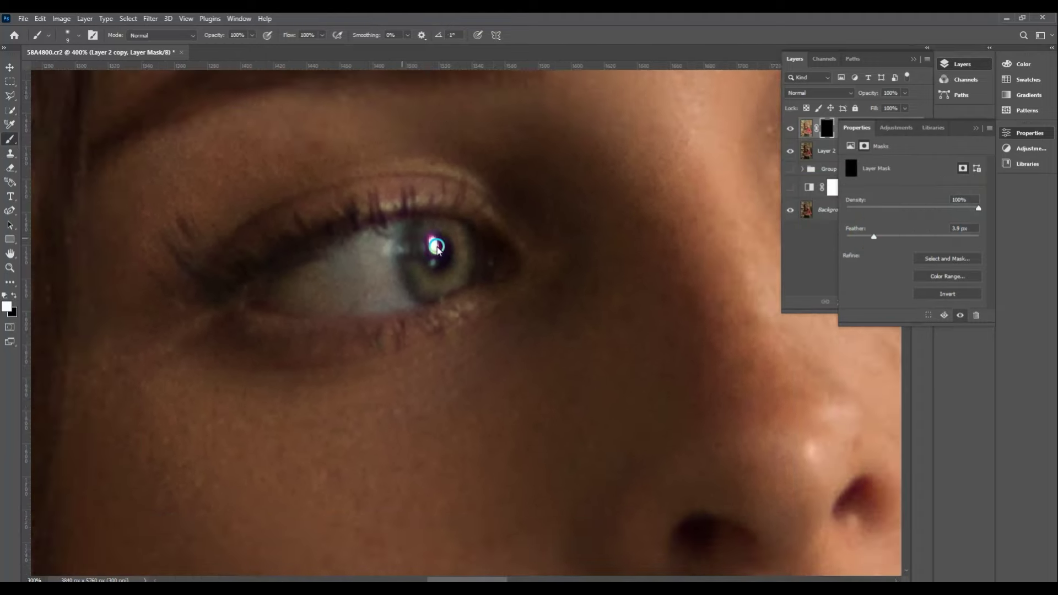
key("ctrl+minus")
key("ctrl+minus")
key("ctrl+minus")
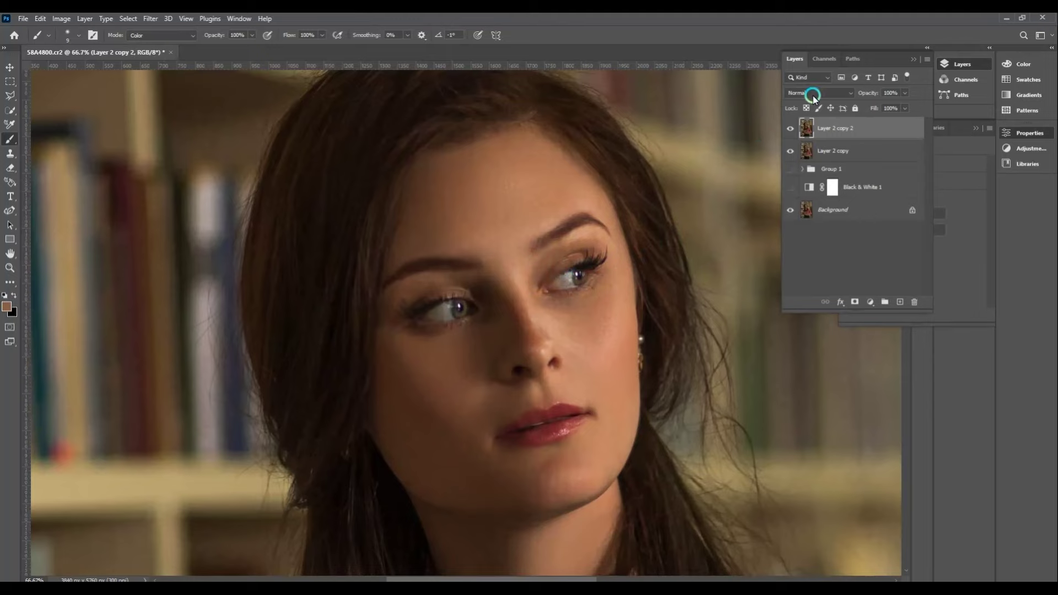
Duplicate into Layer 2 copy 3, set Screen mode, and split the Underlying Layer black slider.
key("ctrl+j")
left_click(812, 95)
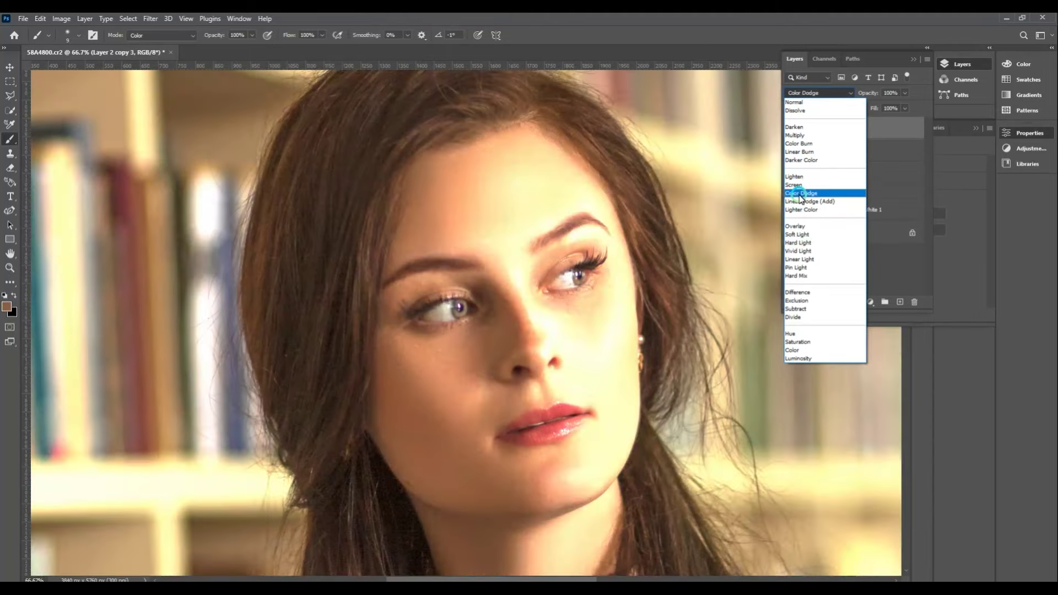
left_click(799, 190)
right_click(832, 113)
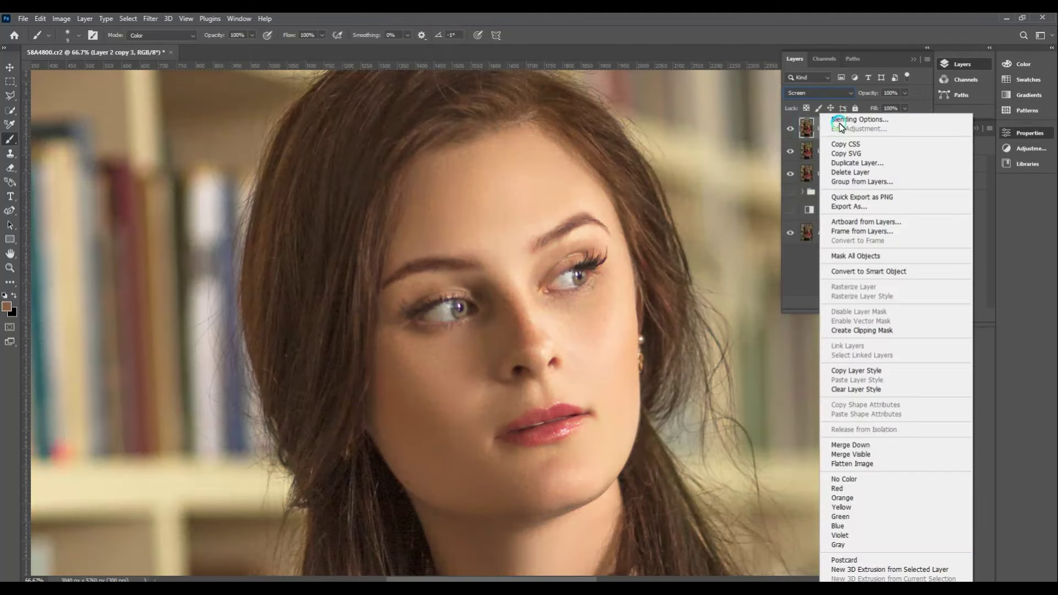
left_click(849, 124)
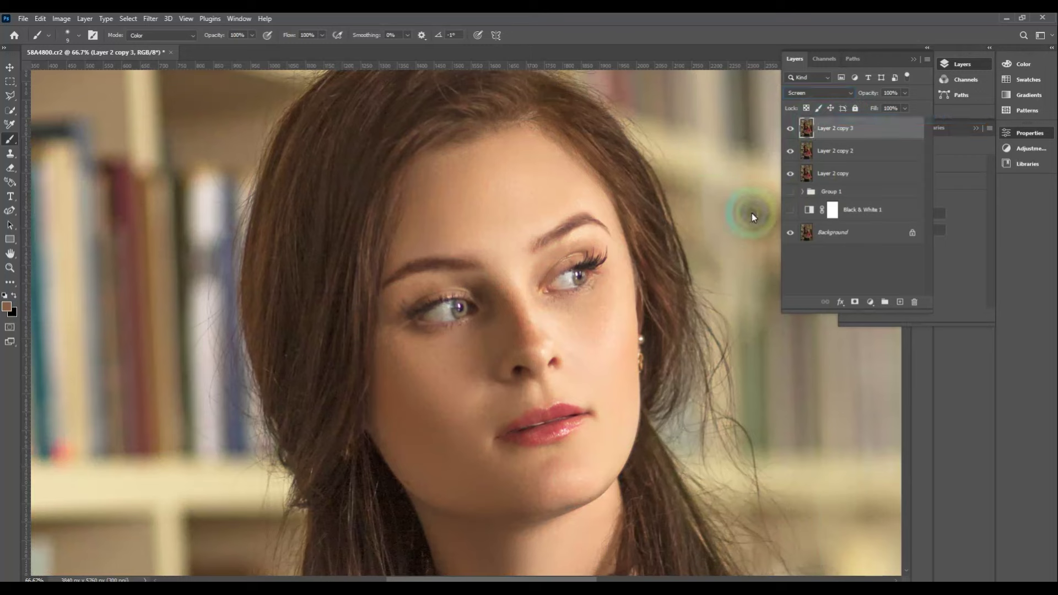
mouse_move(776, 274)
left_mouse_down()
mouse_move(883, 270)
mouse_move(810, 264)
left_mouse_up()
Add a hide-all mask to the Screen glow layer and set white as the brush colour.
key("Return")
key("b")
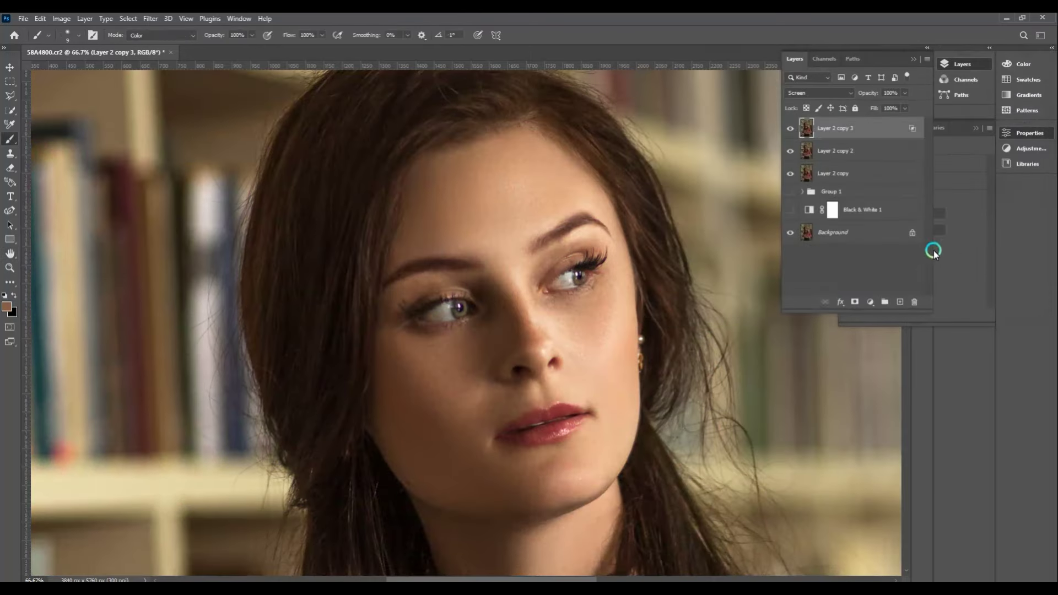
left_click(855, 302, "alt")
key("d")
scroll(527, 295, "up", 2)
scroll(562, 265, "up", 2)
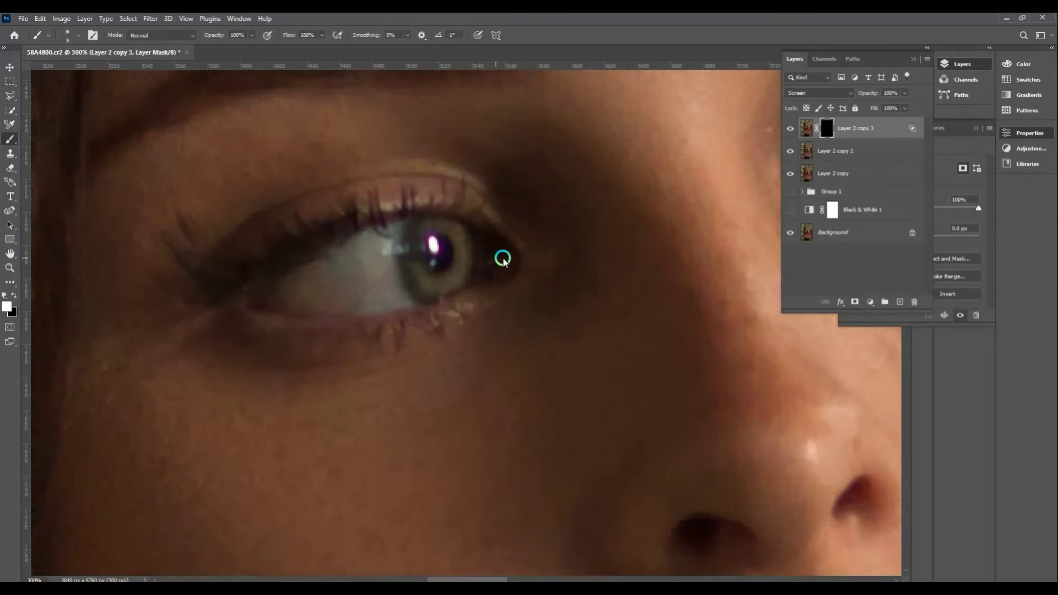
Paint the brightening back along the upper and lower lash lines and inner eye corner.
left_click_drag(491, 215, 259, 226)
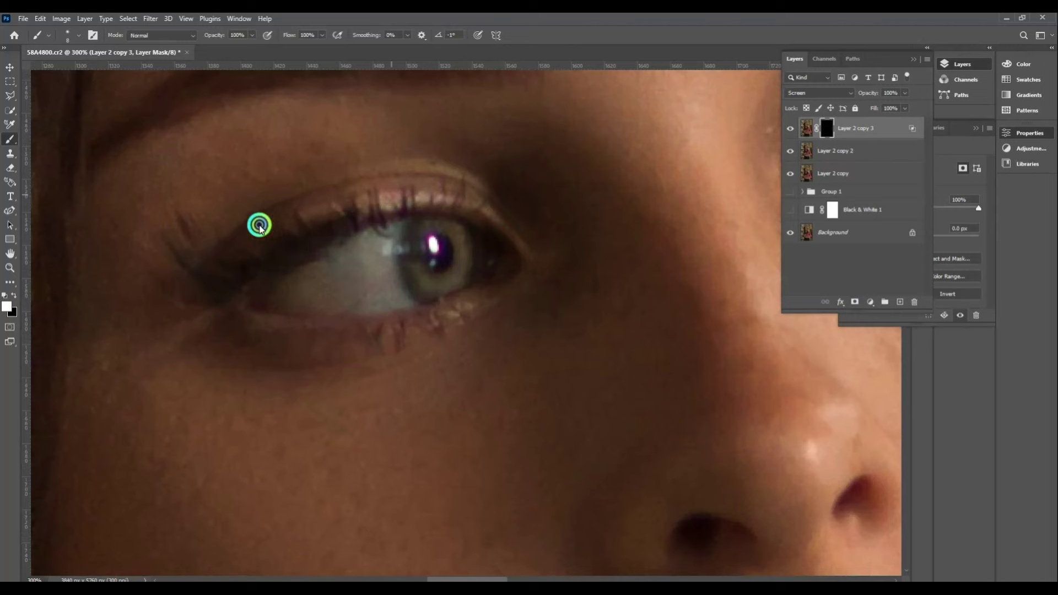
key("bracketright")
mouse_move(529, 248)
left_mouse_down()
mouse_move(495, 296)
mouse_move(359, 328)
left_mouse_up()
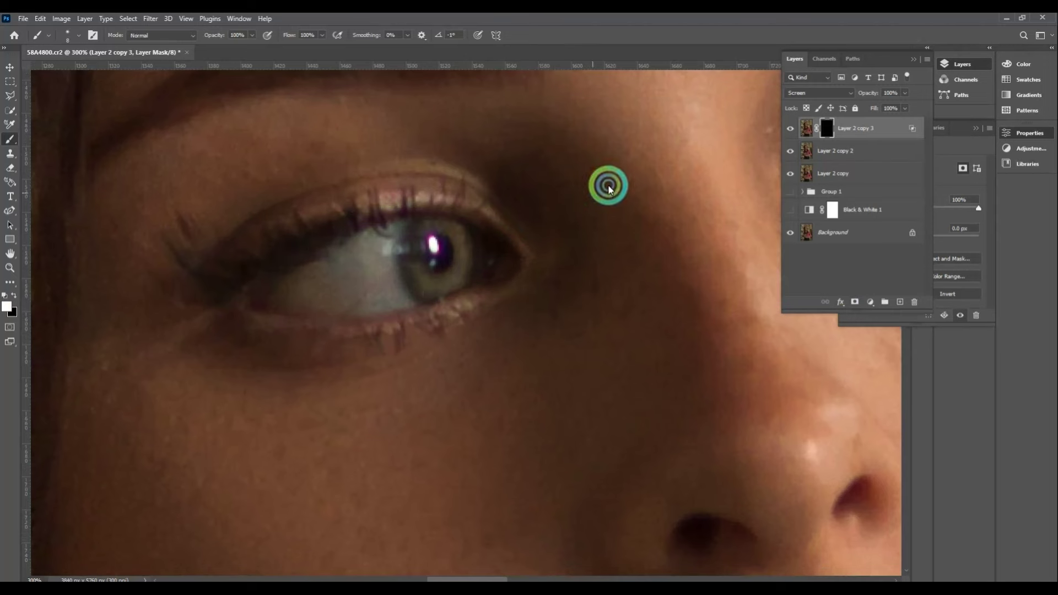
left_click_drag(609, 182, 560, 286)
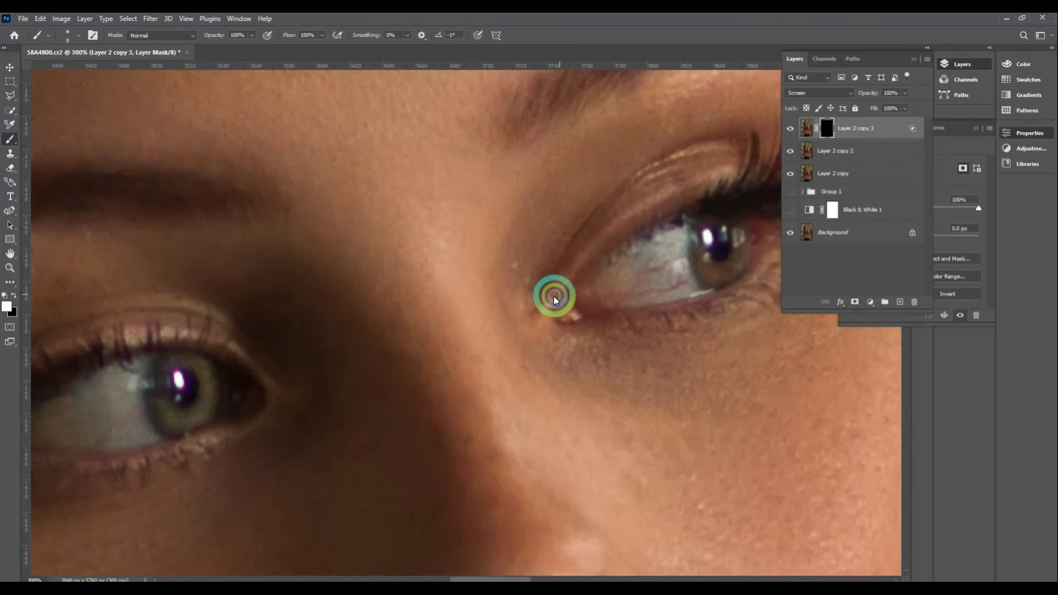
left_click_drag(551, 288, 573, 334)
Feather the mask 2.3 px and merge the three retouch layers into one.
left_click(944, 226)
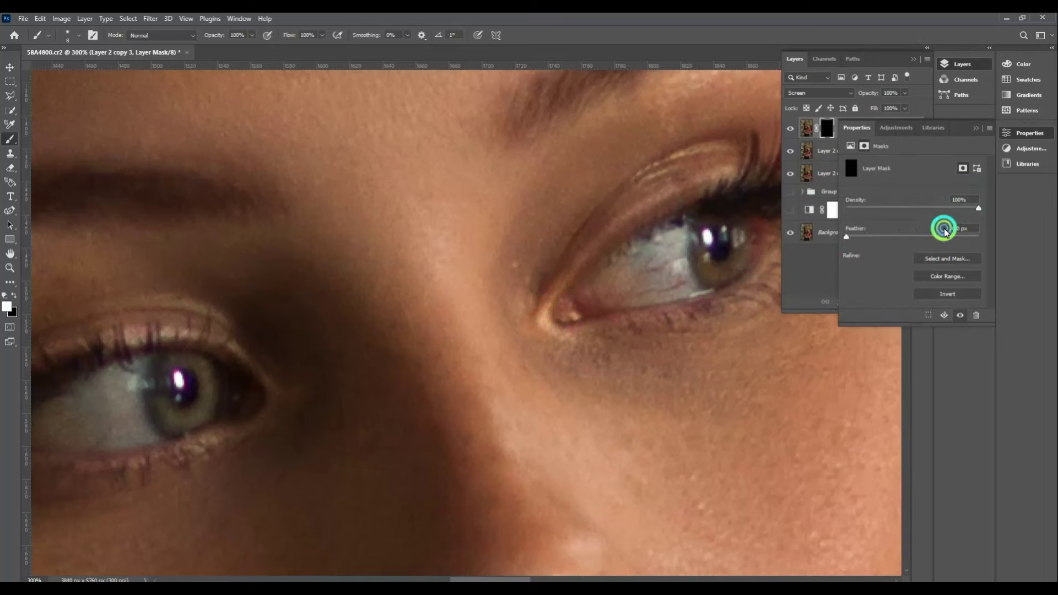
left_click_drag(869, 235, 872, 240)
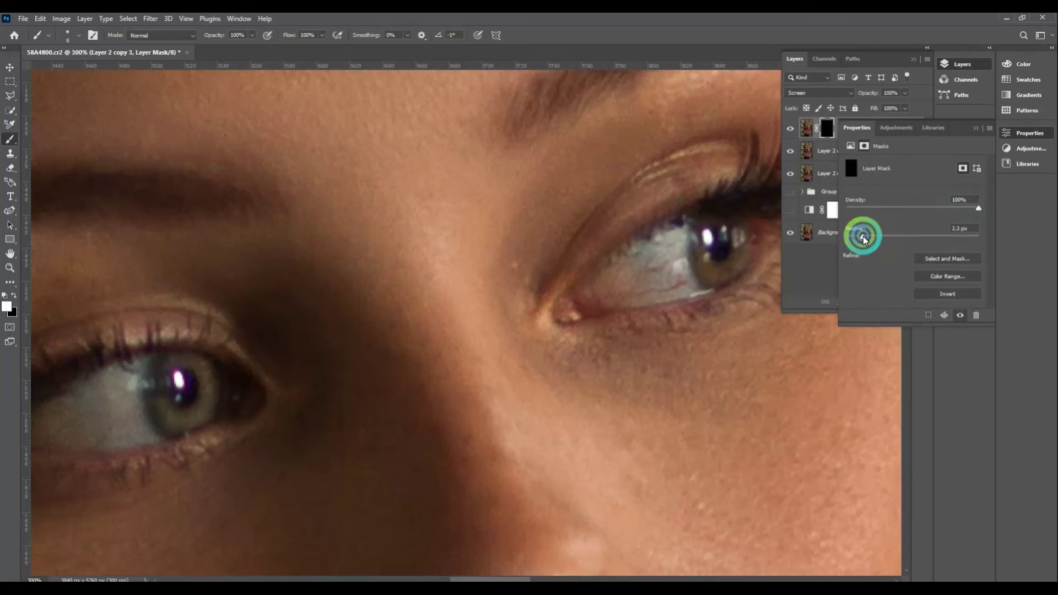
scroll(529, 267, "down", 5)
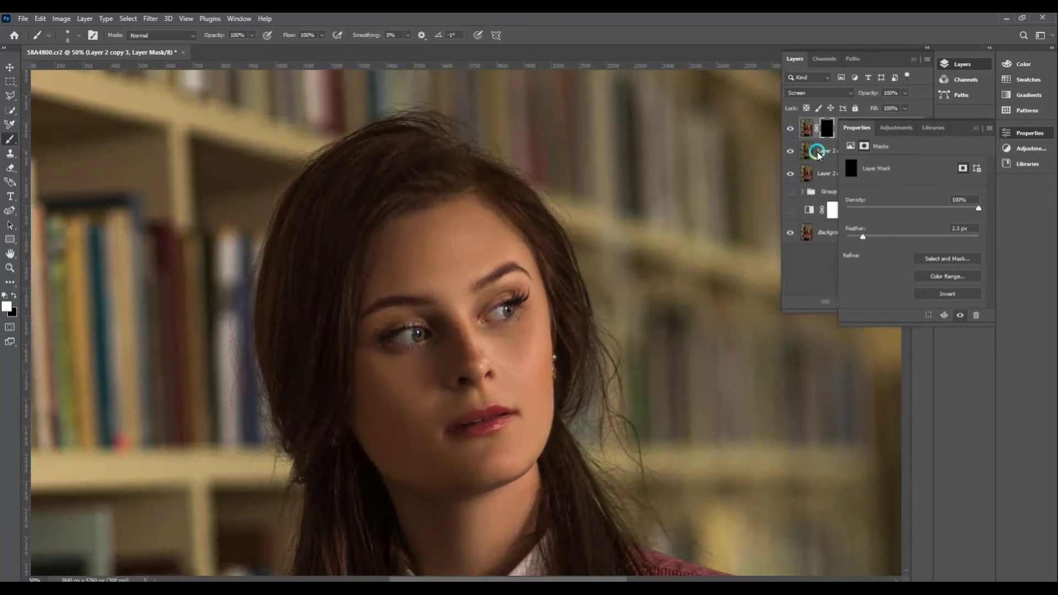
key("ctrl+e")
key("shift+alt+c")
Duplicate the merged portrait layer as Layer 2 copy 4.
left_click(563, 304, "alt")
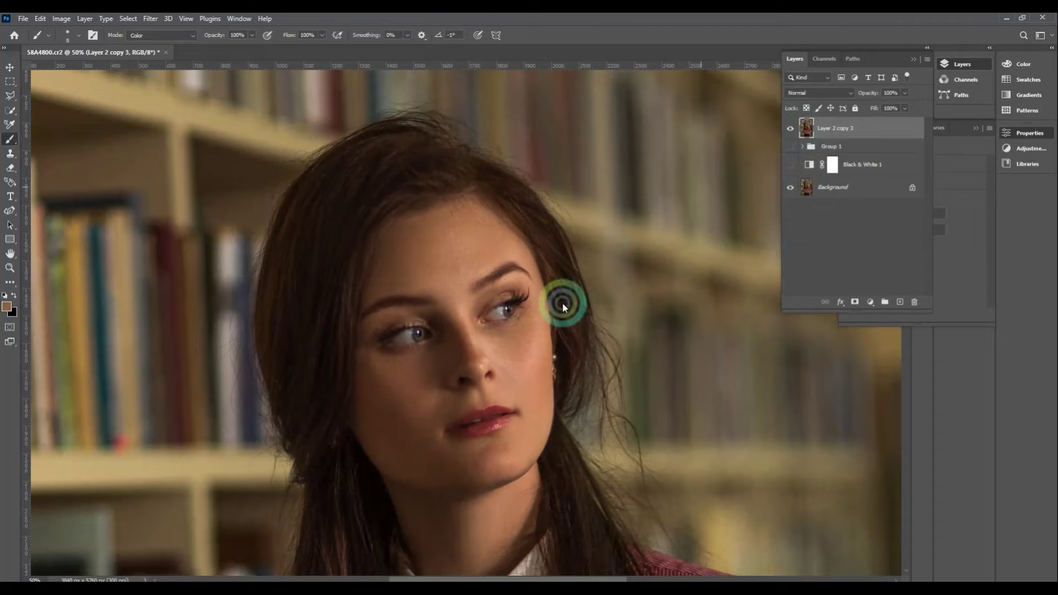
scroll(563, 307, "down", 1)
scroll(562, 161, "down", 2)
scroll(677, 250, "down", 1)
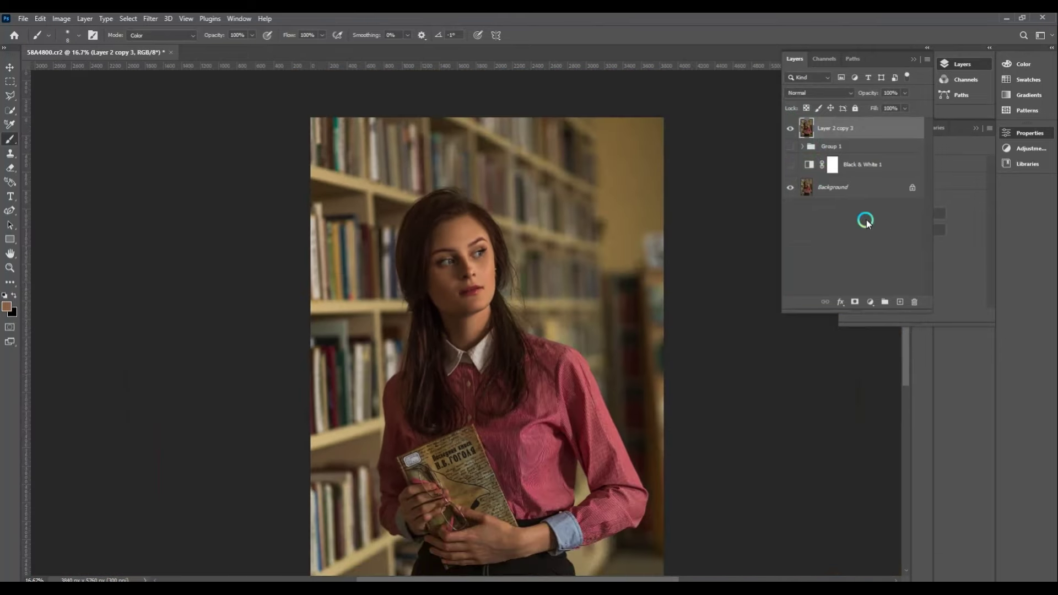
key("ctrl+j")
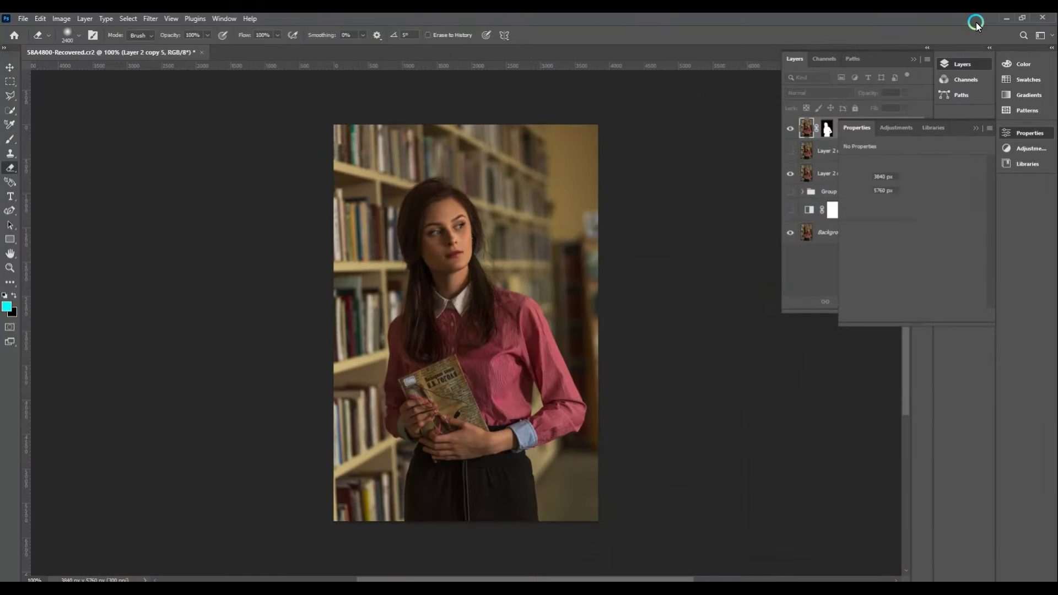
Load Layer 2 copy 5's mask as a selection of the woman, then delete that layer.
left_click(779, 177)
key("ctrl+plus")
left_click(827, 130, "ctrl")
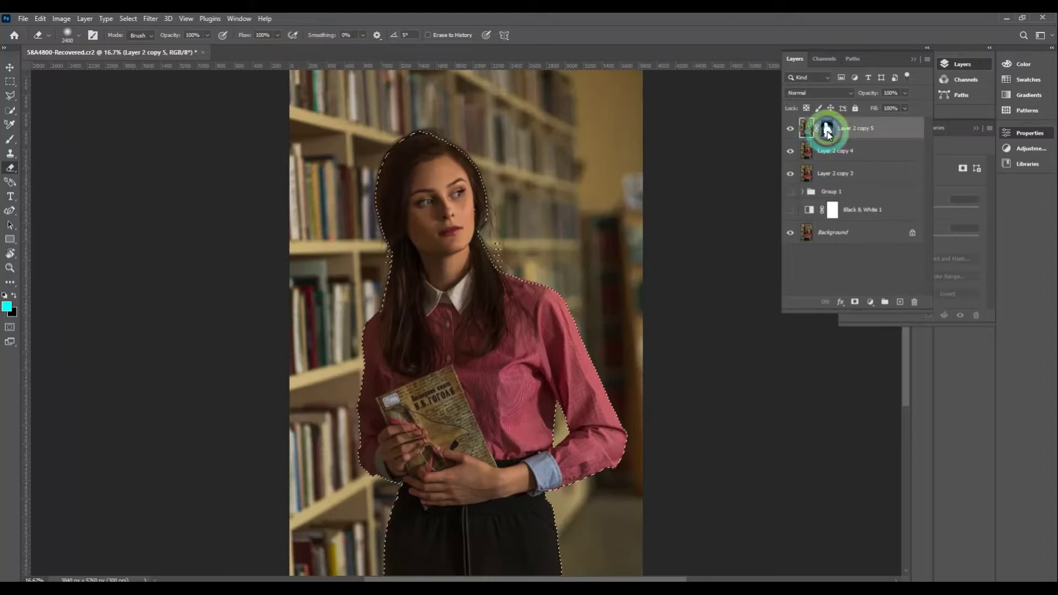
left_click_drag(827, 130, 914, 302)
Zoom into the face and draw a polygonal lasso outline along the hair and shoulder.
key("ctrl+plus")
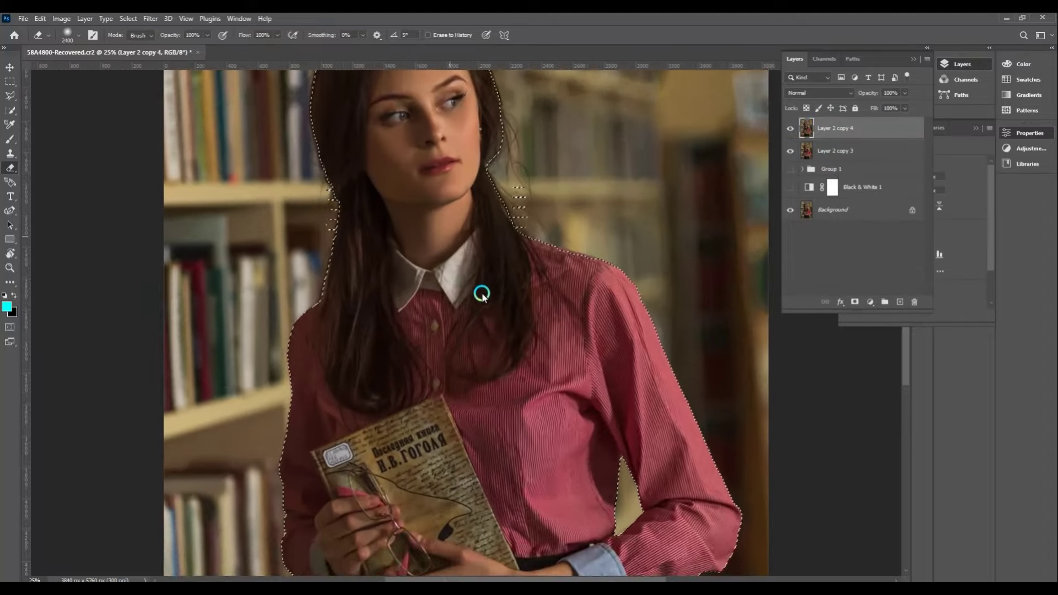
key("ctrl+plus")
key("ctrl+plus")
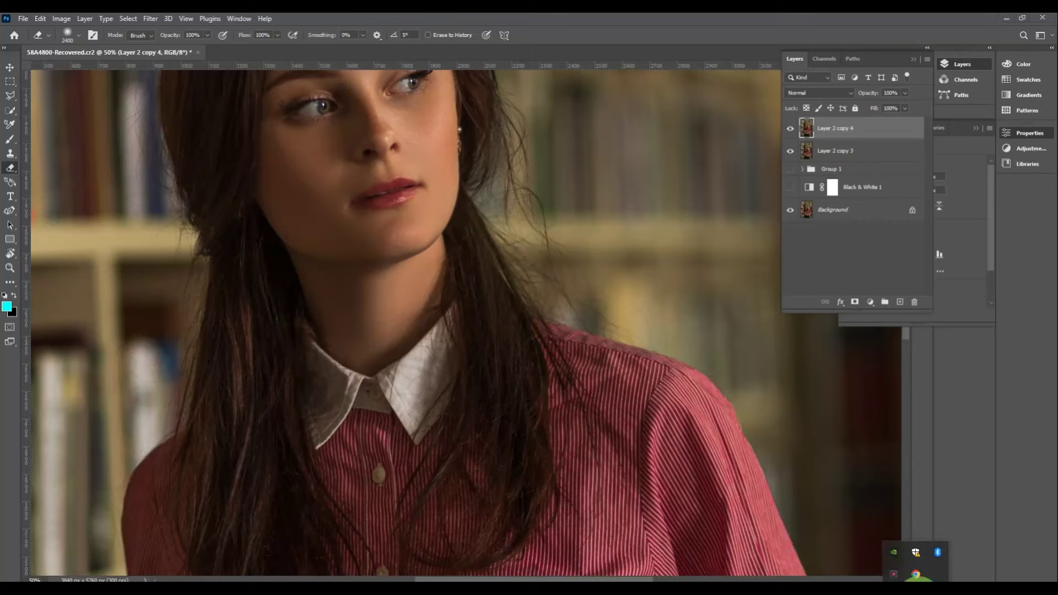
key("ctrl+plus")
key("l")
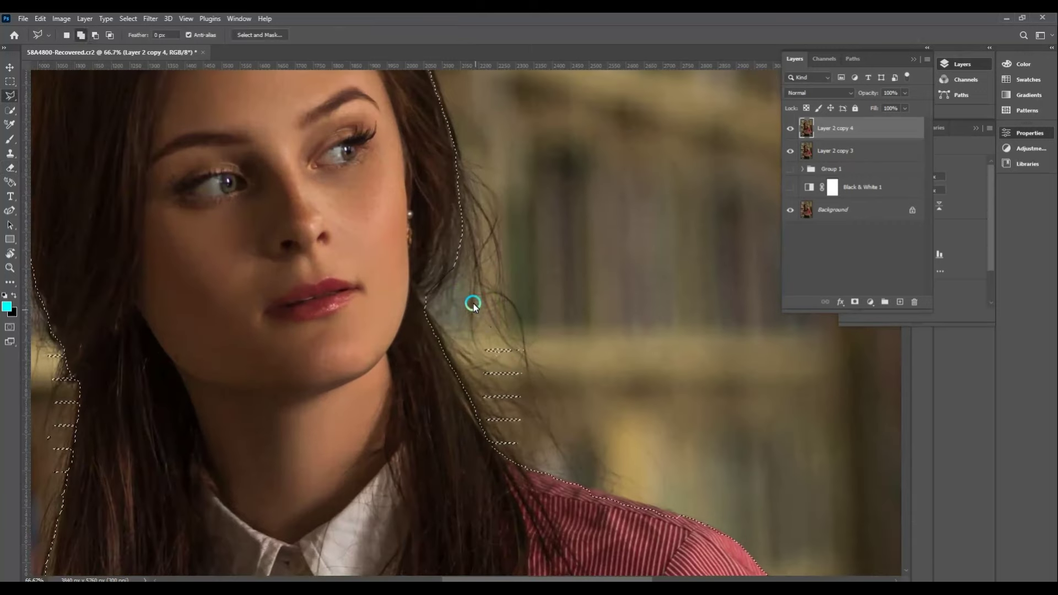
key("ctrl+plus")
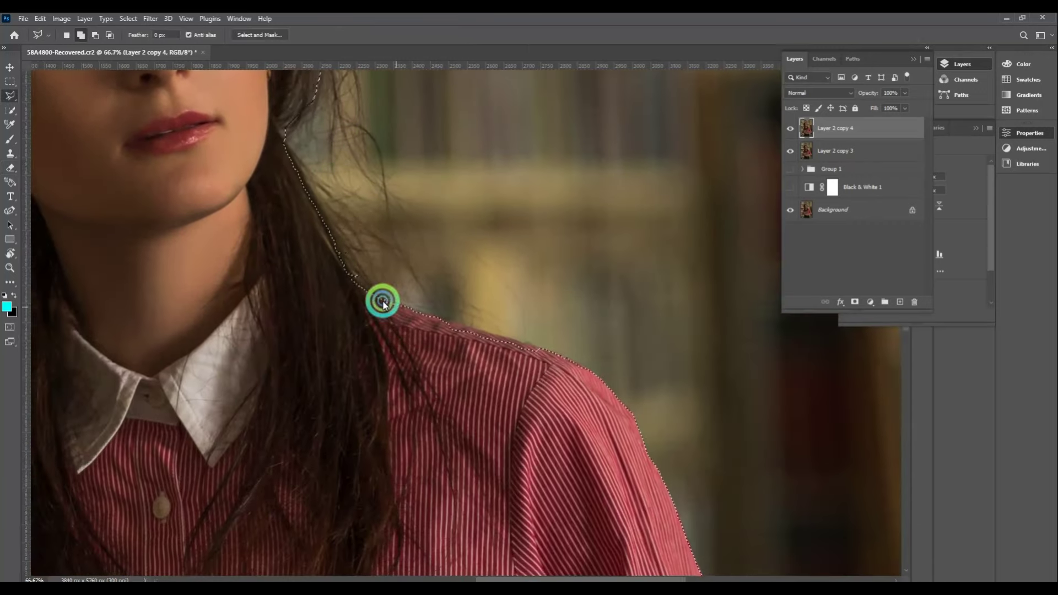
left_click(288, 271)
left_click(476, 332)
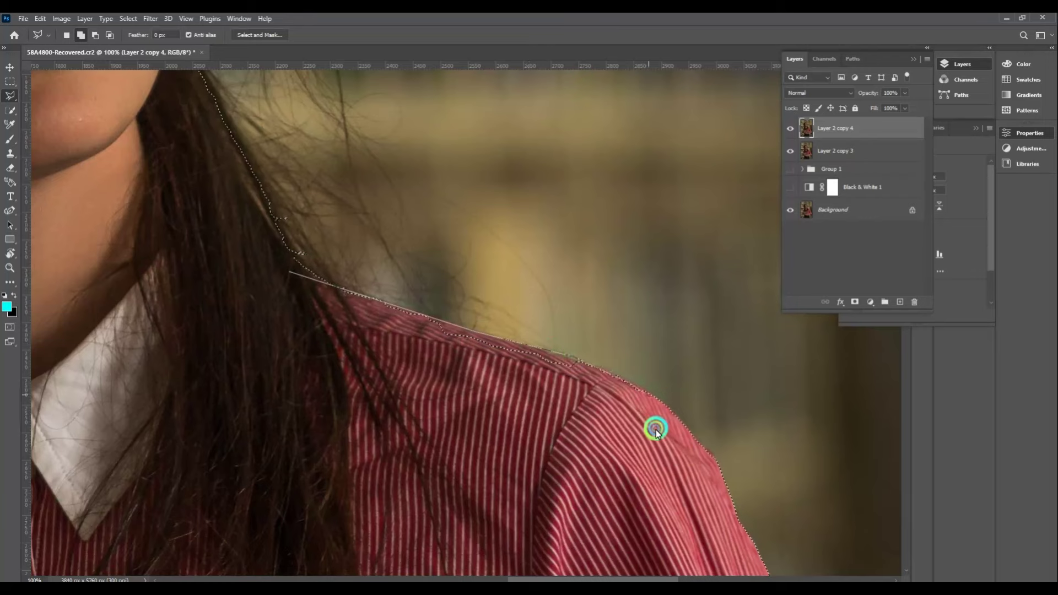
left_click_drag(564, 357, 435, 208)
left_click(521, 248)
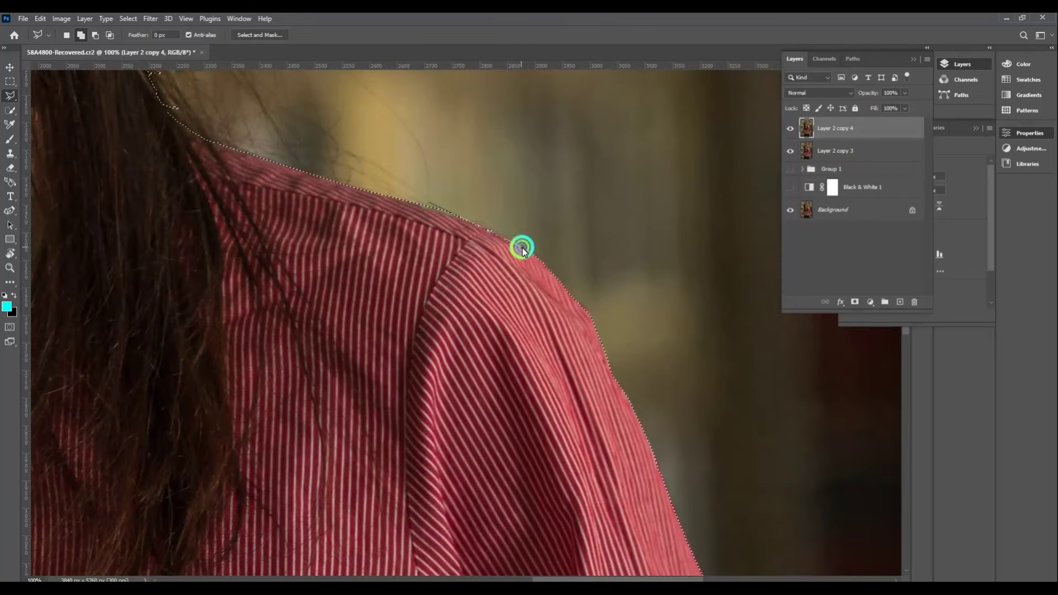
double_click(427, 203)
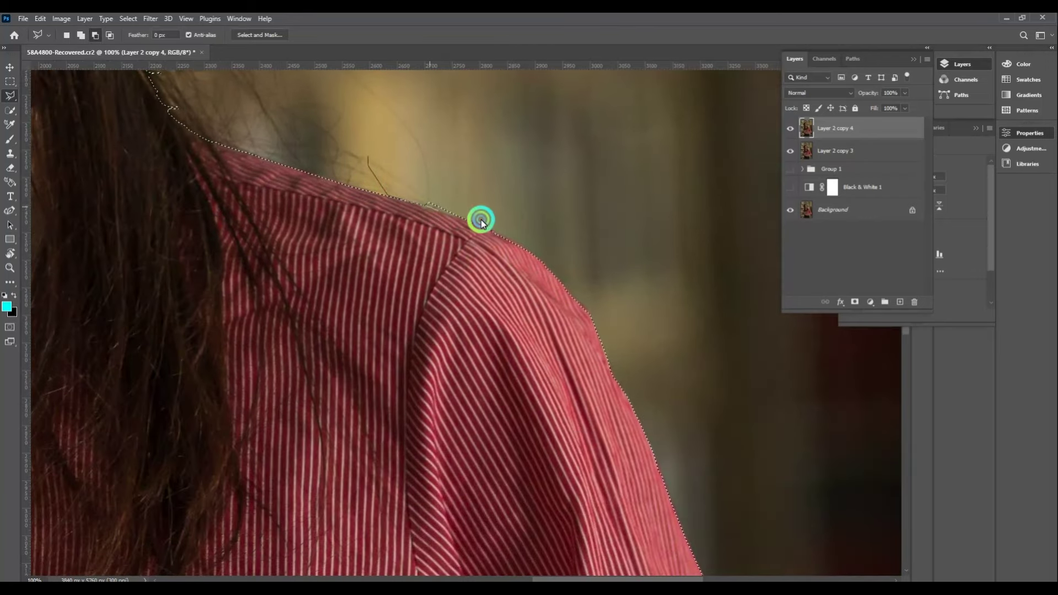
Cut leftover background out of the woman's selection with a subtracting lasso outline.
scroll(617, 243, "down", 5)
scroll(584, 270, "down", 5)
scroll(584, 251, "down", 5)
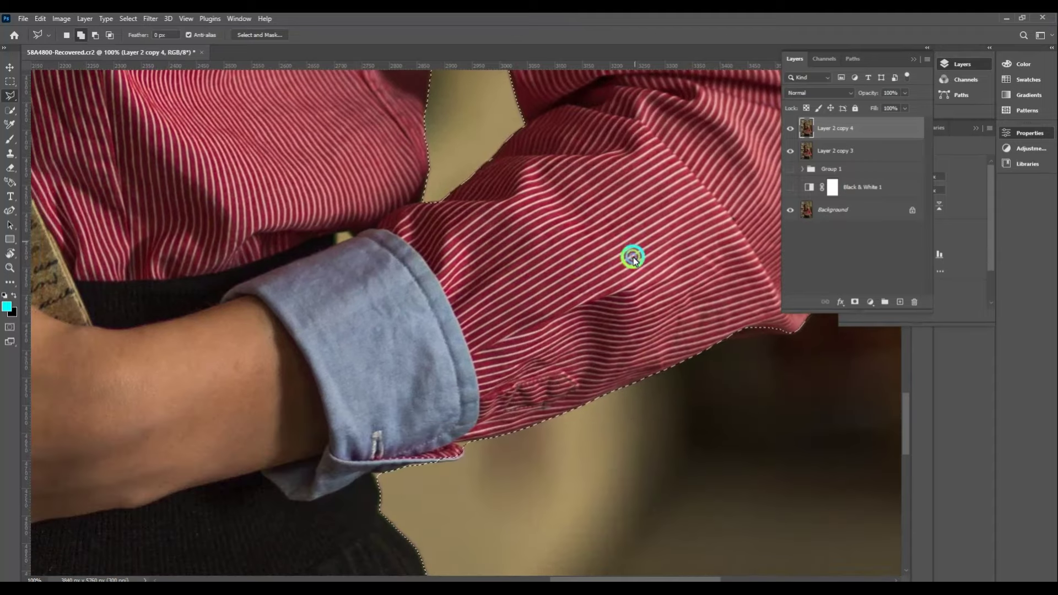
key("w")
key("shift+w")
scroll(529, 367, "up", 2)
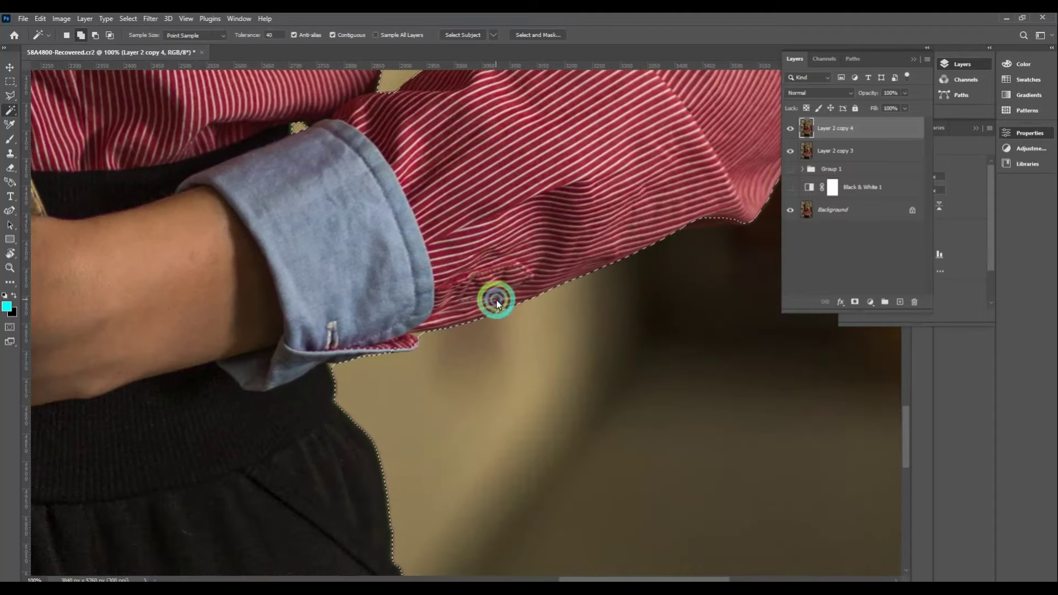
scroll(496, 297, "up", 2)
scroll(430, 317, "up", 1)
key("l")
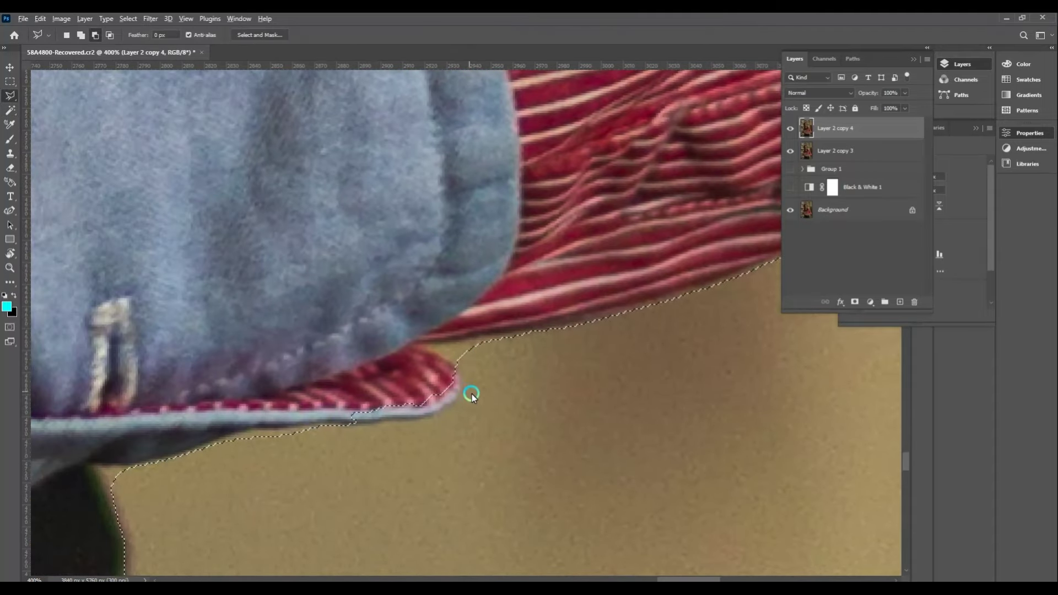
scroll(545, 286, "down", 2)
scroll(545, 286, "left", 2)
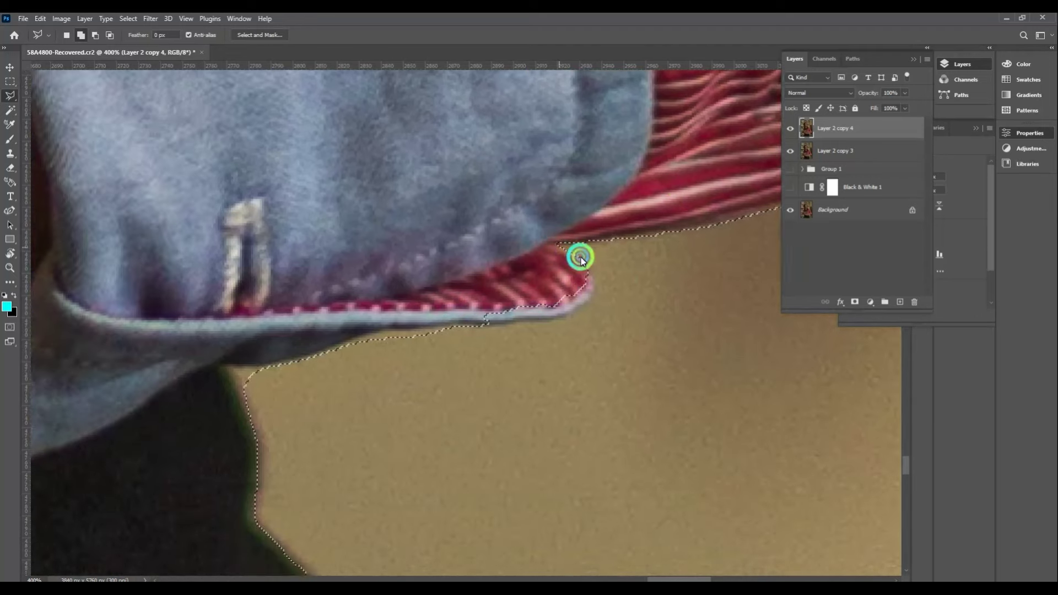
scroll(441, 286, "down", 2)
scroll(440, 287, "left", 3)
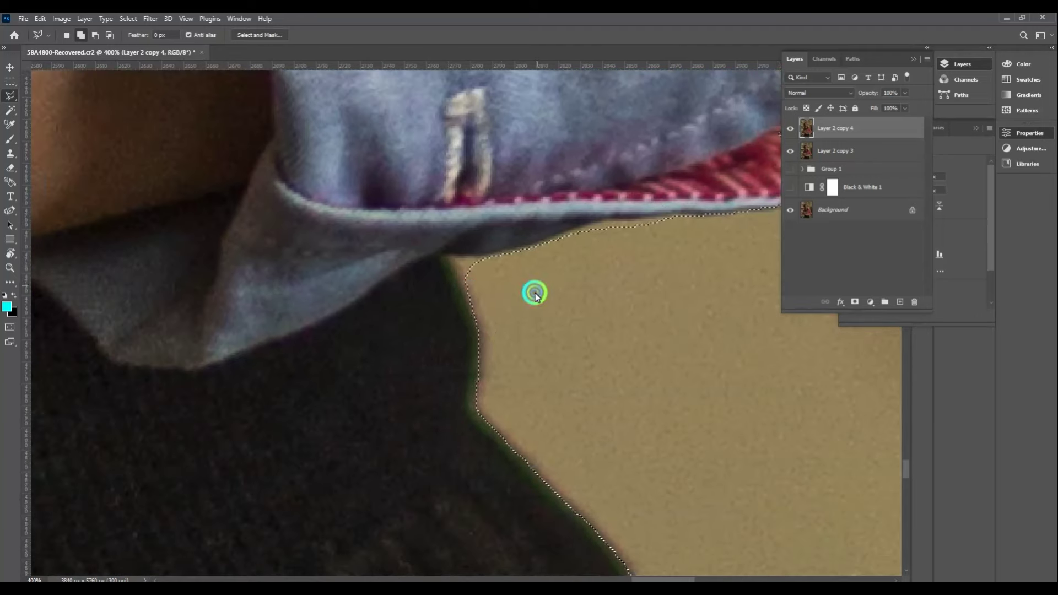
left_click(499, 338, "alt")
left_click(451, 255, "alt")
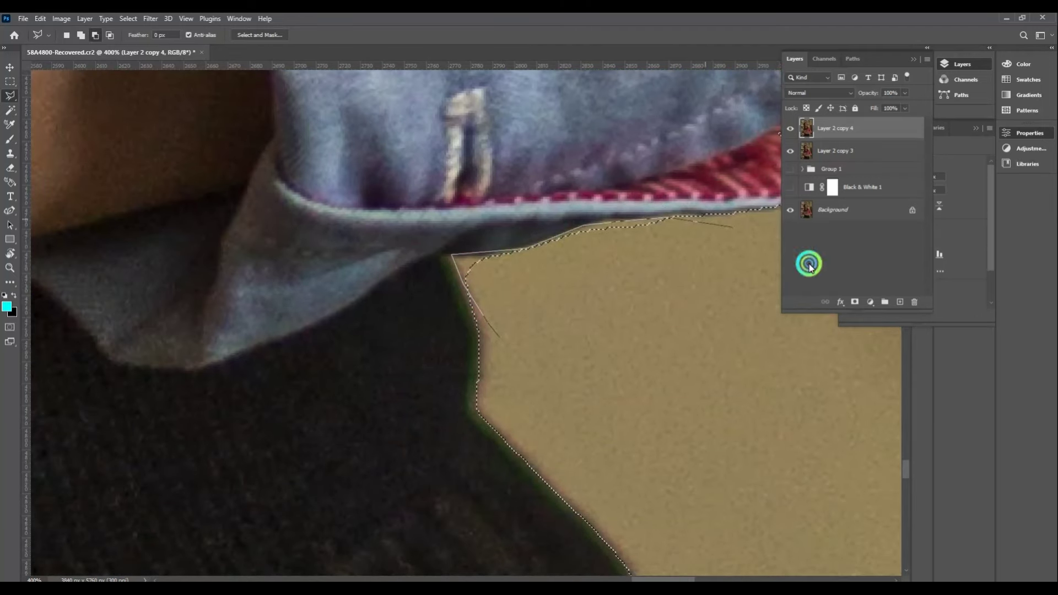
Refine the selection edges in Select and Mask and output a masked Layer 2 copy 5.
scroll(562, 387, "down", 2)
scroll(573, 336, "down", 2)
scroll(585, 283, "down", 2)
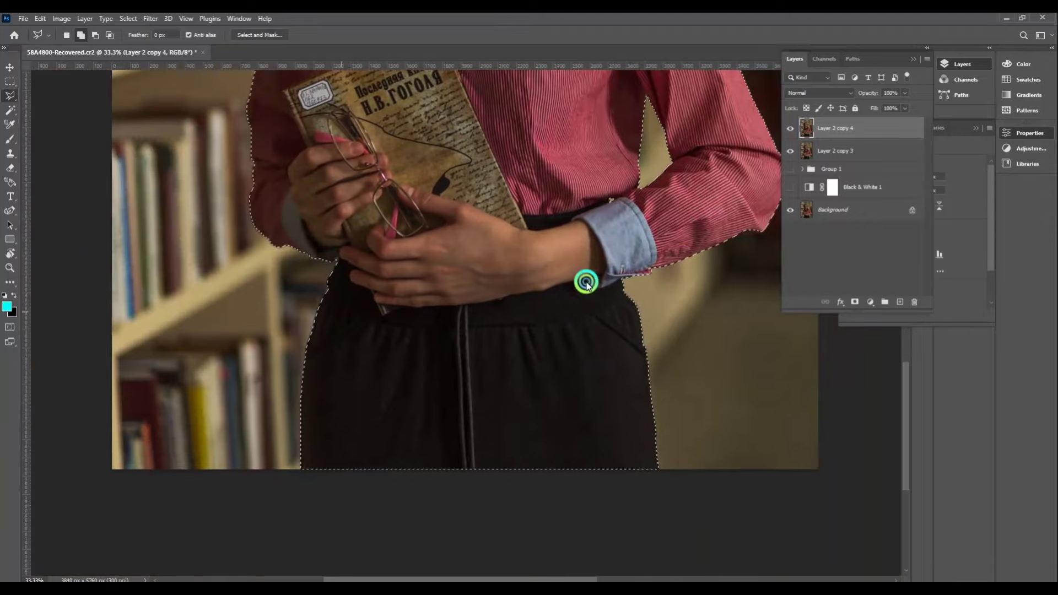
scroll(586, 283, "left", 4)
scroll(534, 224, "up", 4)
scroll(534, 224, "right", 2)
scroll(501, 218, "up", 3)
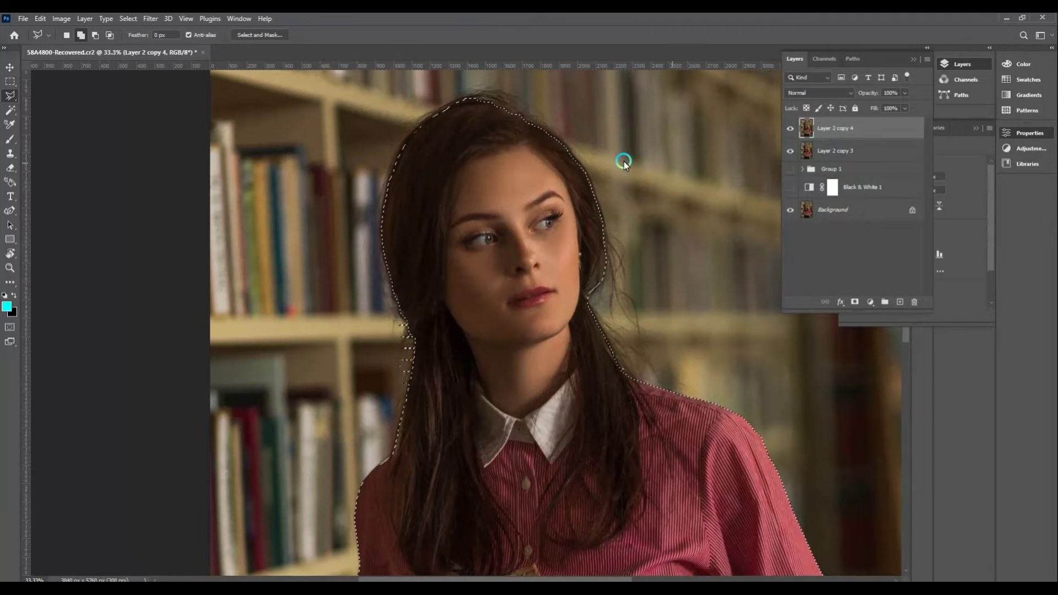
scroll(551, 177, "up", 2)
key("ctrl+alt+r")
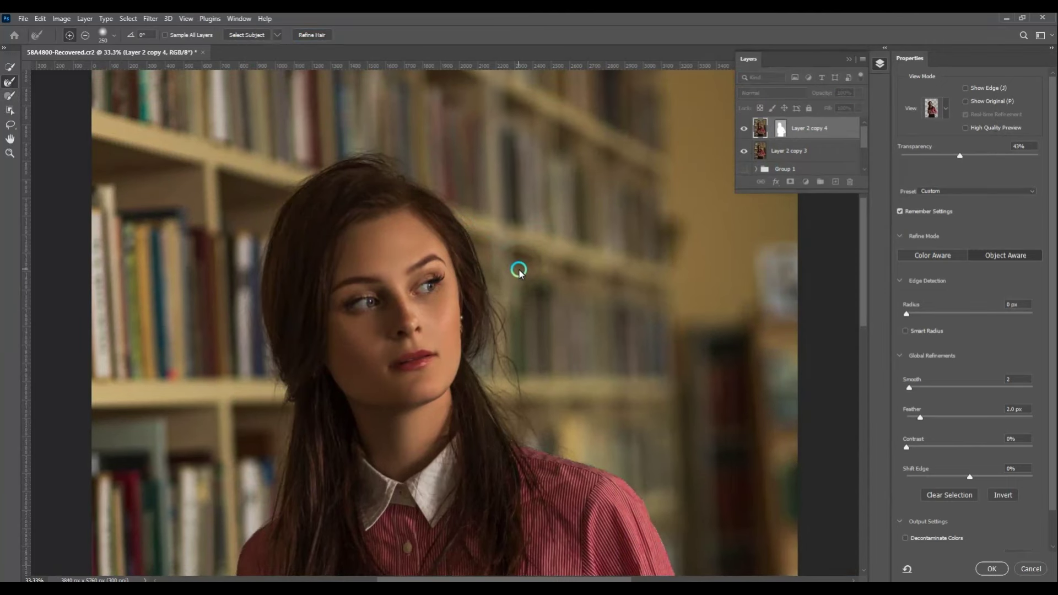
left_click(991, 569)
Duplicate Layer 2 copy 4 and darken the copy with Levels output white at 116.
left_click(826, 150)
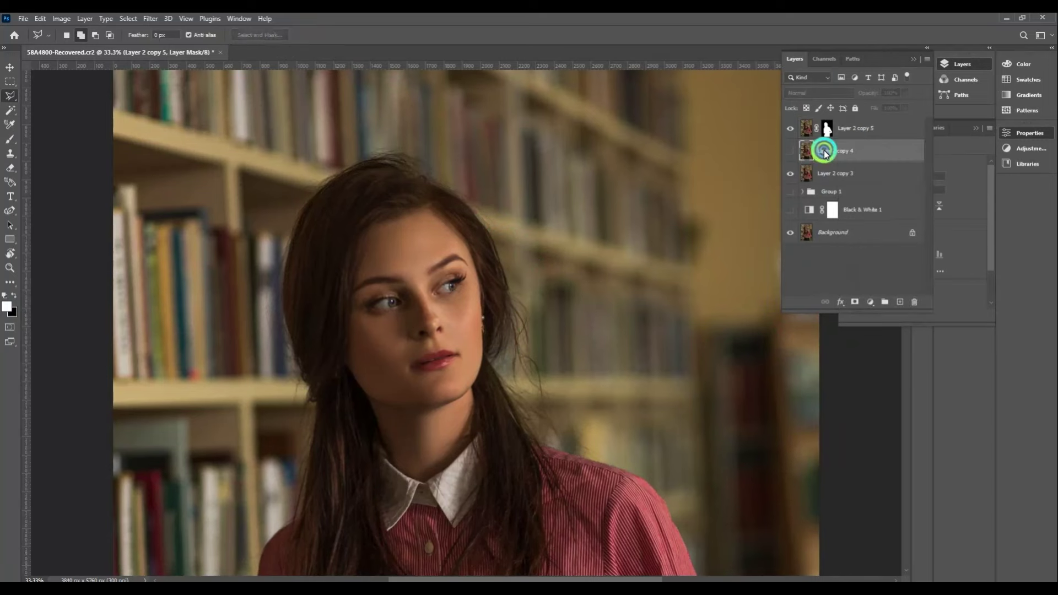
key("ctrl+minus")
key("ctrl+minus")
key("ctrl+minus")
key("ctrl+j")
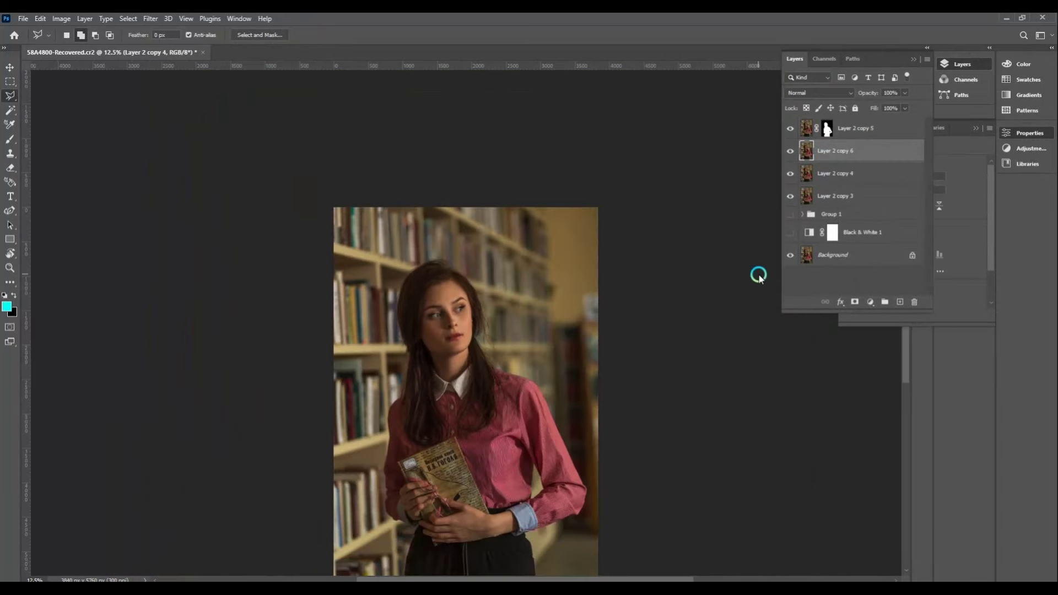
key("ctrl+l")
left_click_drag(907, 210, 821, 215)
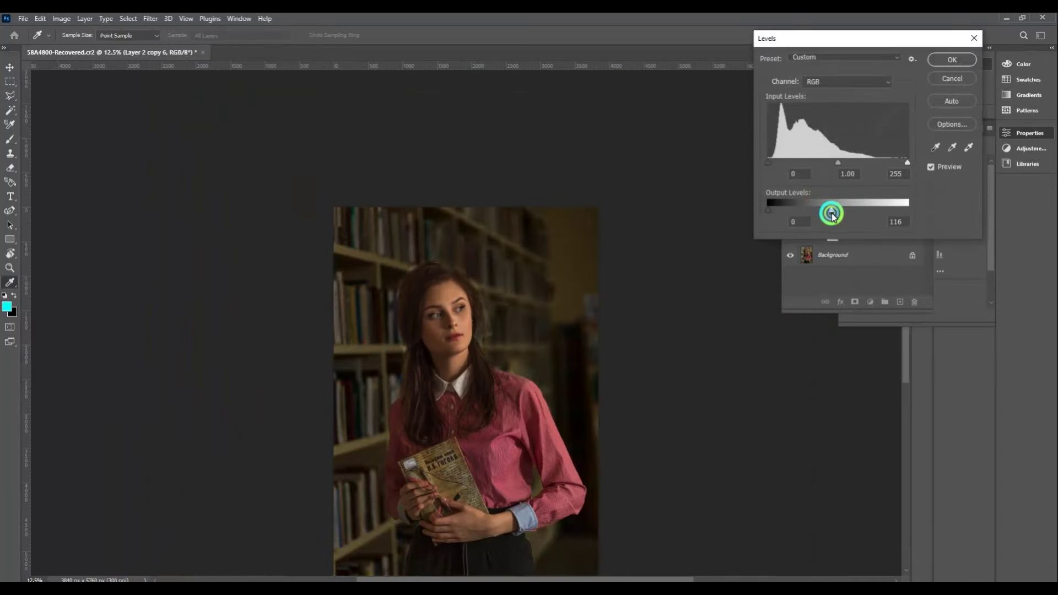
Apply the Levels darkening and erase Layer 2 copy 6's centre, leaving dark edges.
left_click(945, 55)
key("e")
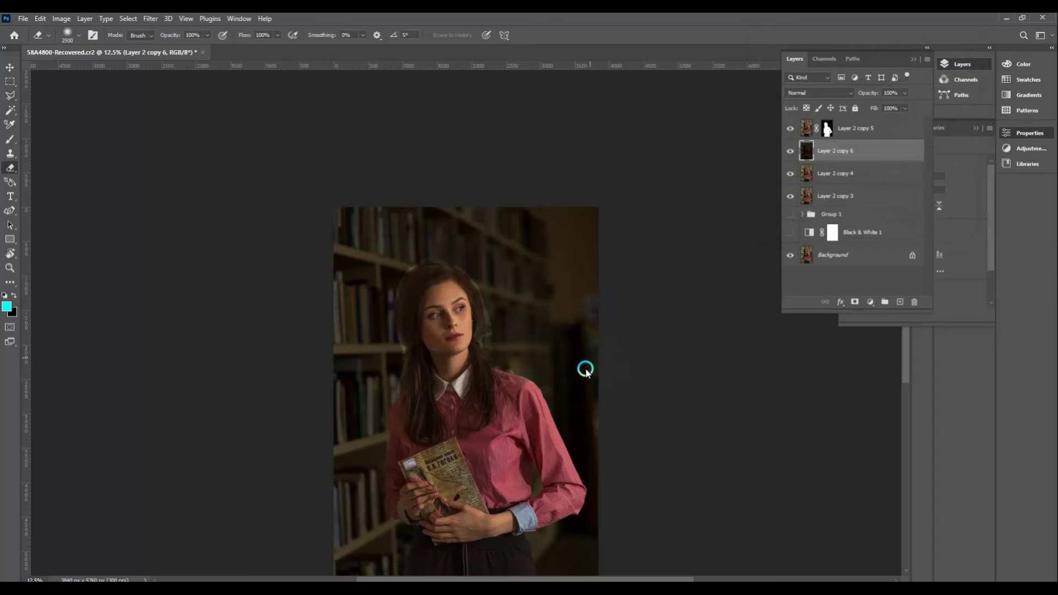
left_click_drag(476, 337, 514, 378)
scroll(514, 378, "down", 1)
key("bracketleft")
key("bracketleft")
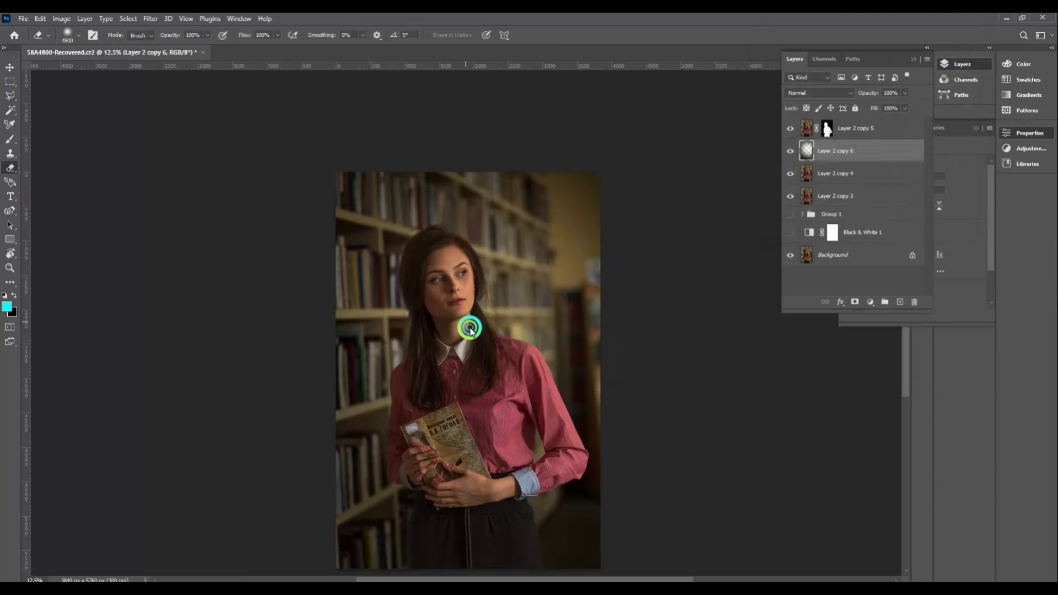
left_click_drag(470, 333, 534, 359)
scroll(557, 309, "down", 2)
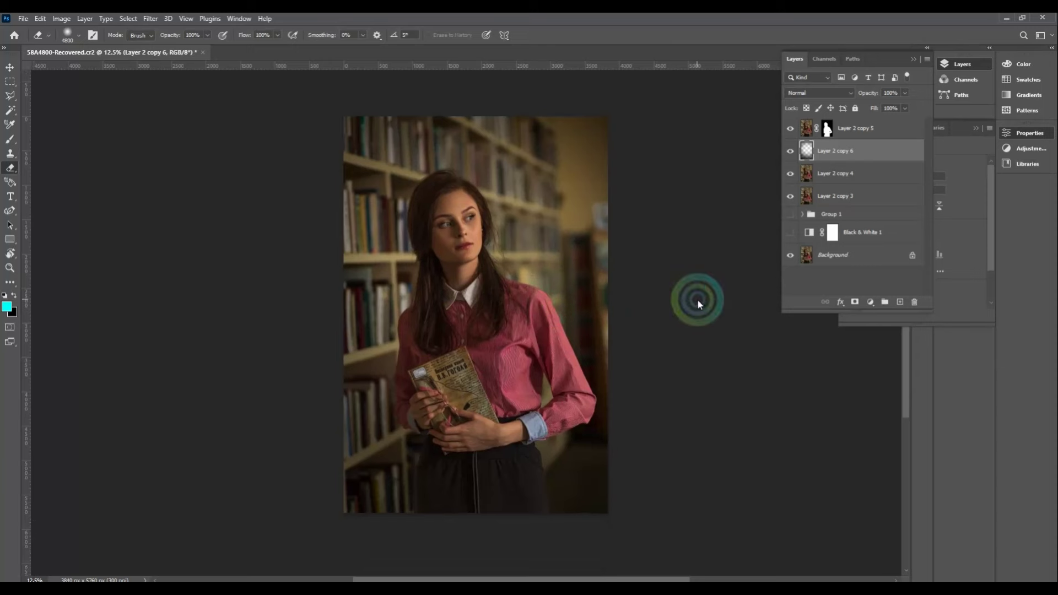
Apply Selective Color to Blacks: Cyan -12, Magenta -9, Yellow -9.
key("alt+i")
key("j")
key("s")
left_click(858, 175)
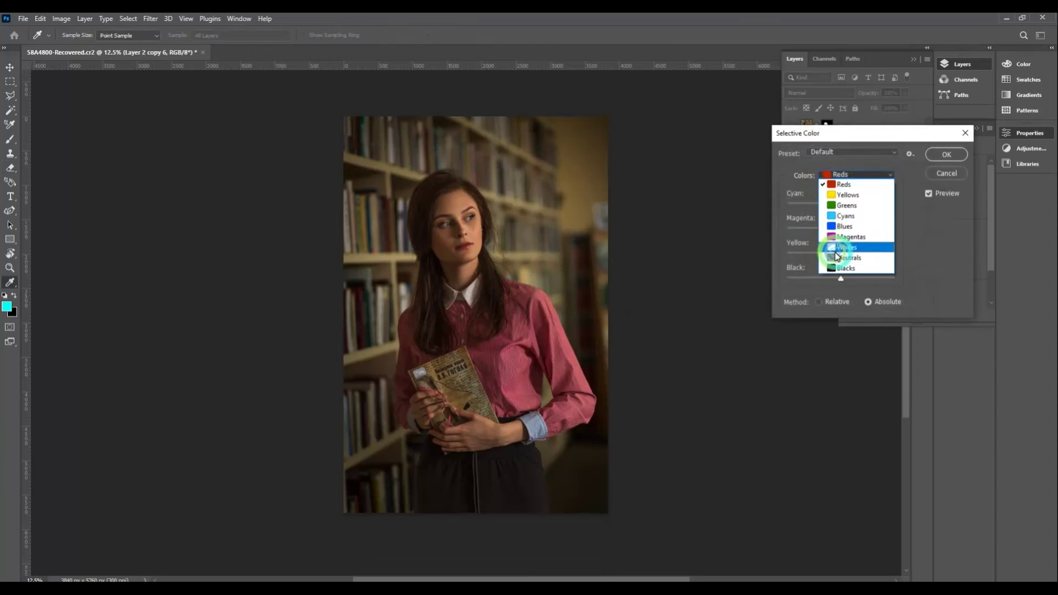
left_click(833, 264)
mouse_move(840, 254)
left_mouse_down()
mouse_move(830, 253)
mouse_move(835, 205)
left_mouse_up()
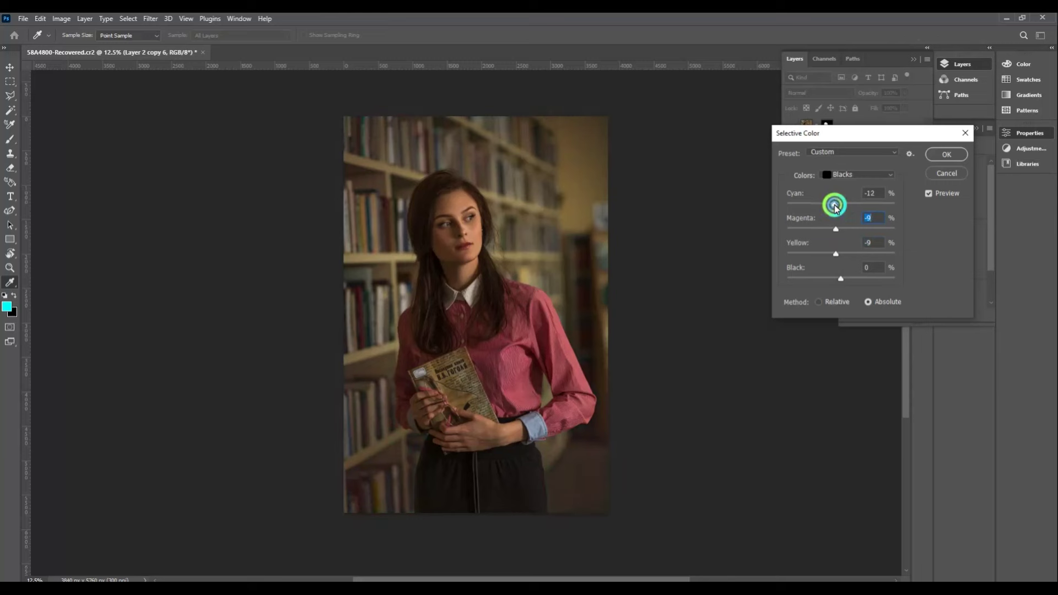
left_click(946, 154)
Select Layer 2 copy 5, dismissing the adjustments menu without applying anything.
left_click(855, 129)
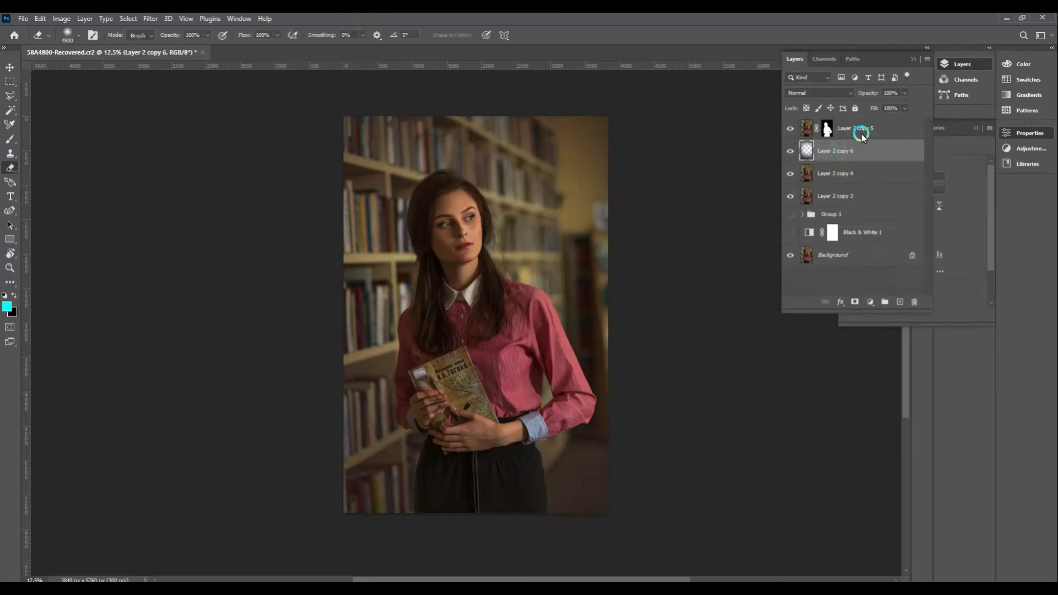
key("e")
key("alt+i")
key("a")
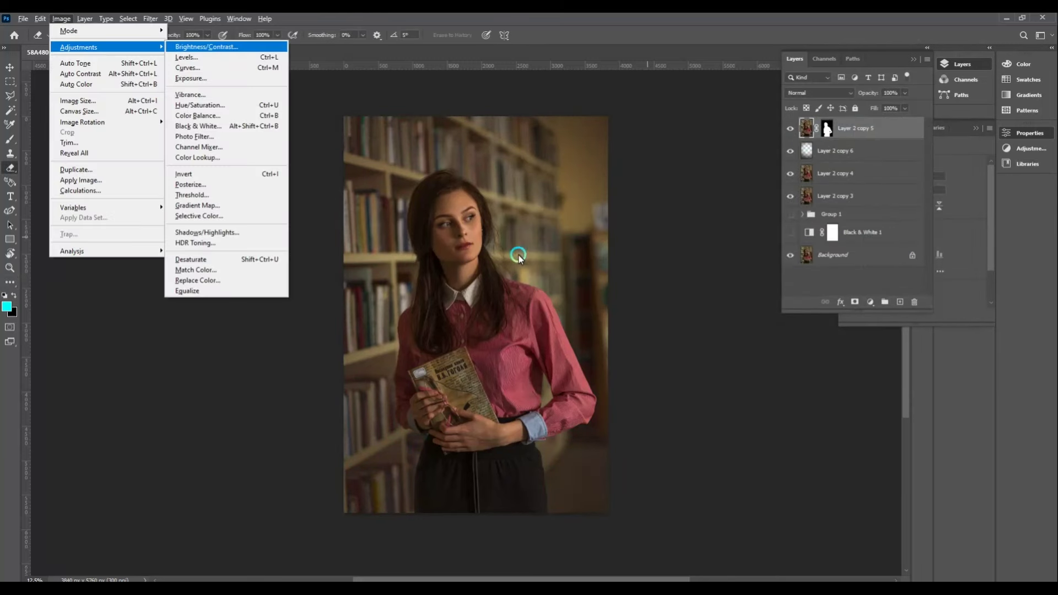
key("Escape")
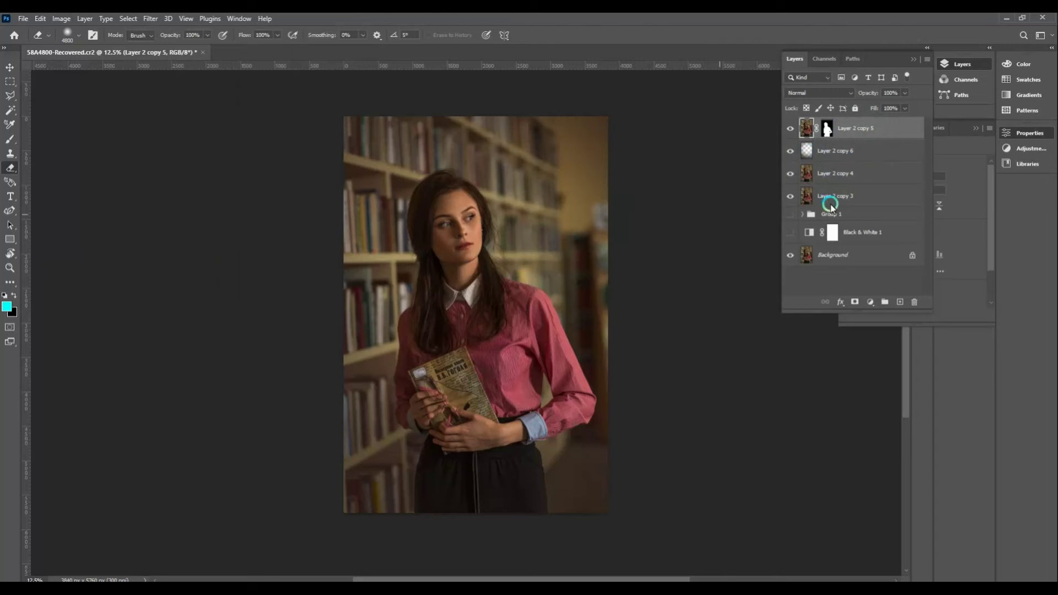
On Layer 2 copy 5's mask, select the woman's left side and feather it 100 px.
left_click(827, 129)
key("l")
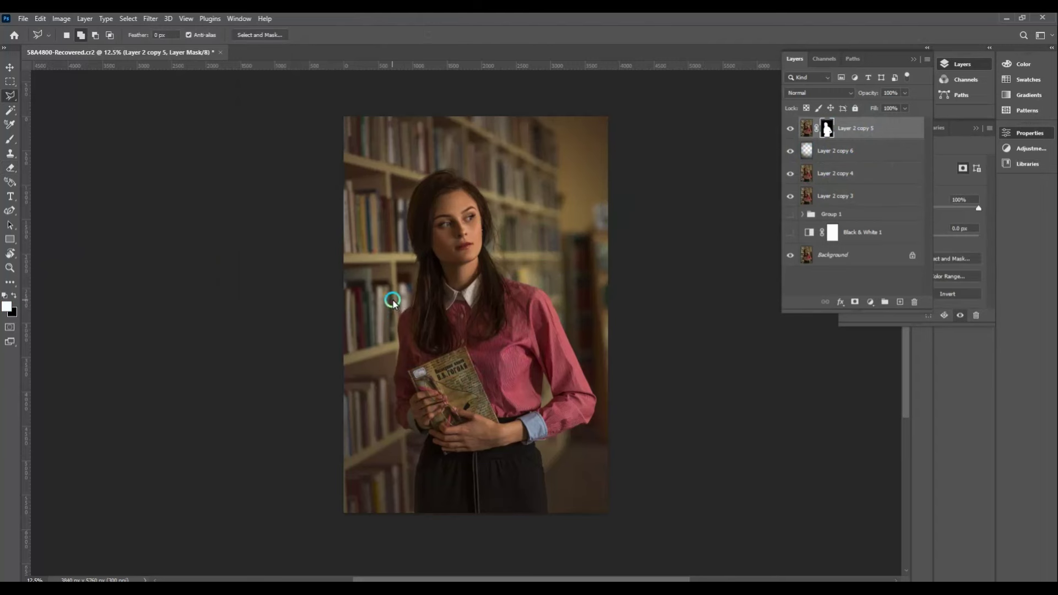
left_click(392, 301)
double_click(282, 434)
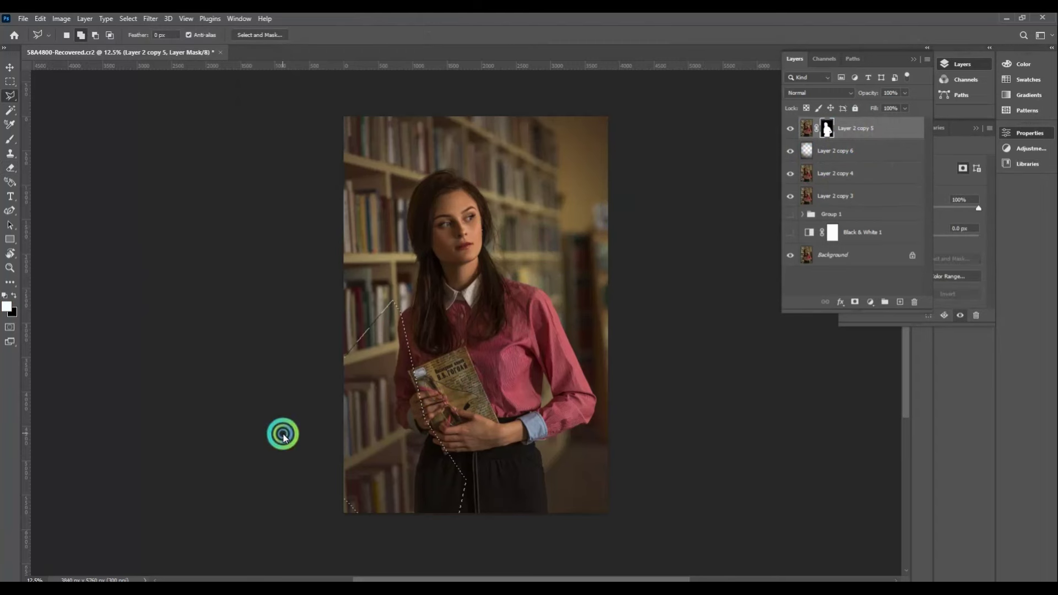
key("shift+F6")
key("Return")
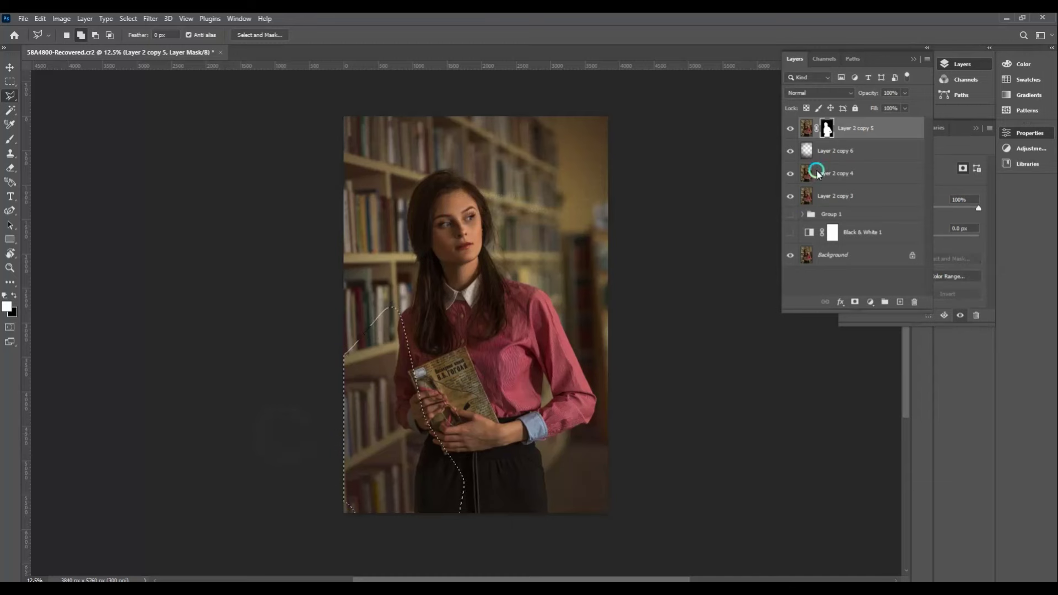
Darken the selected mask area with Levels midtones at 0.55.
key("ctrl+l")
left_click_drag(871, 163, 831, 147)
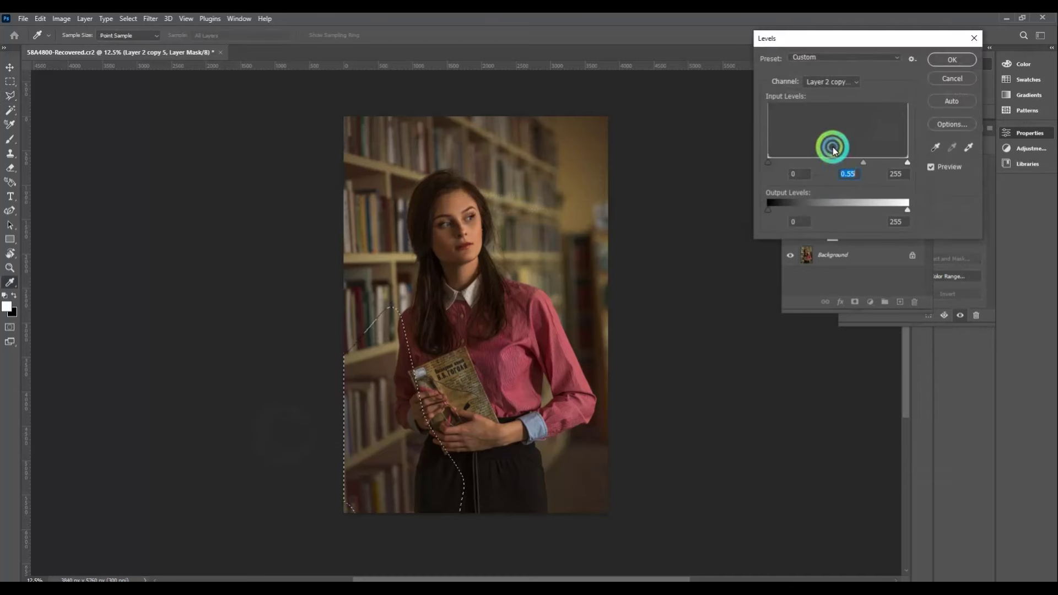
key("Return")
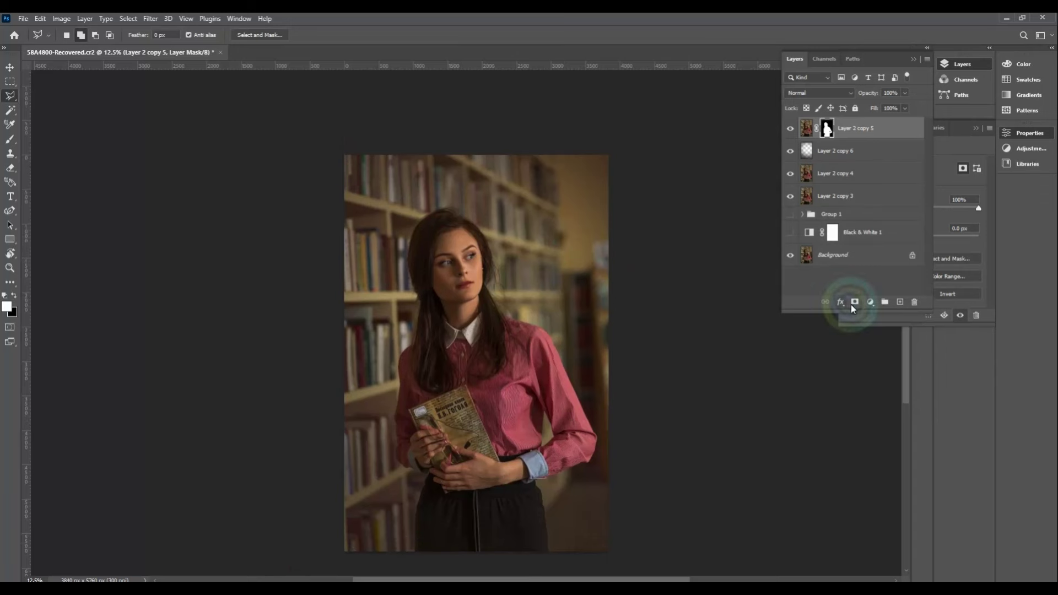
left_click(871, 301)
Add a Color Lookup adjustment layer using the 2Strip look.
left_click(898, 443)
left_click(945, 165)
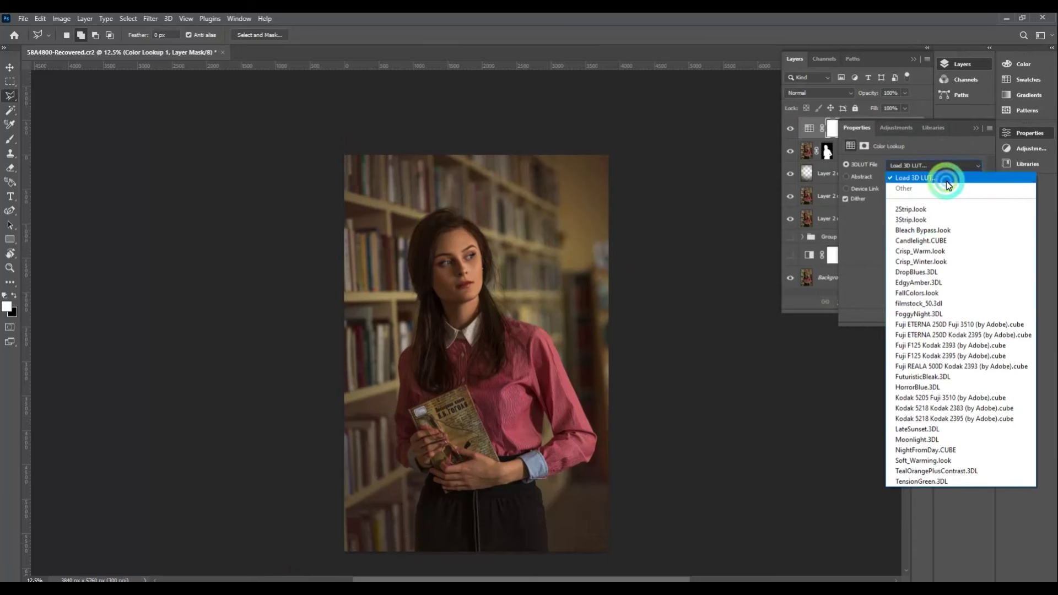
left_click(921, 212)
key("backslash")
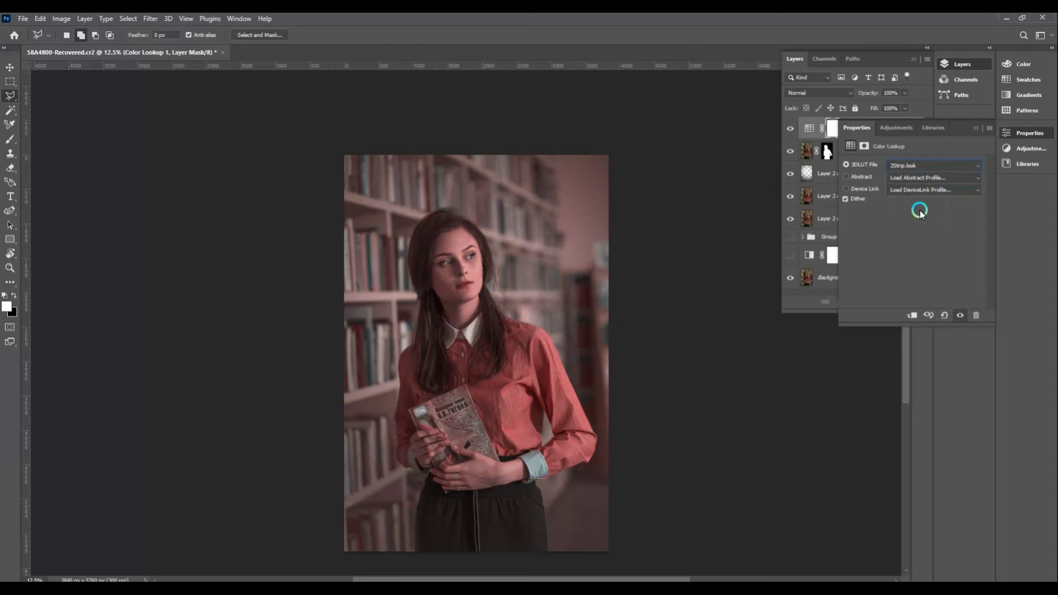
Set Blend If on Color Lookup 1 and lower its opacity to 42%.
right_click(810, 129)
right_click(879, 124)
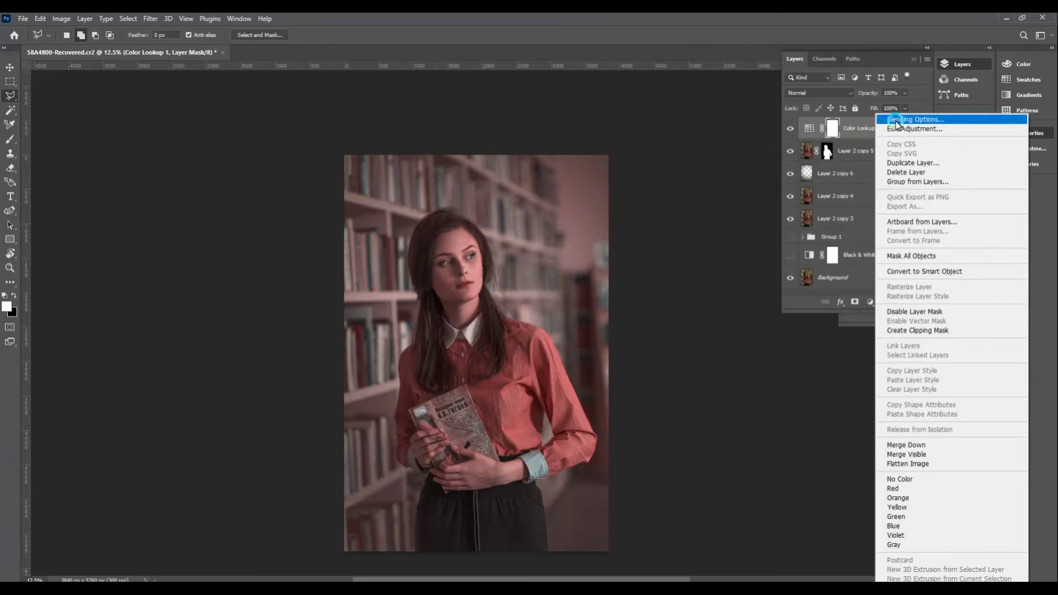
left_click(914, 120)
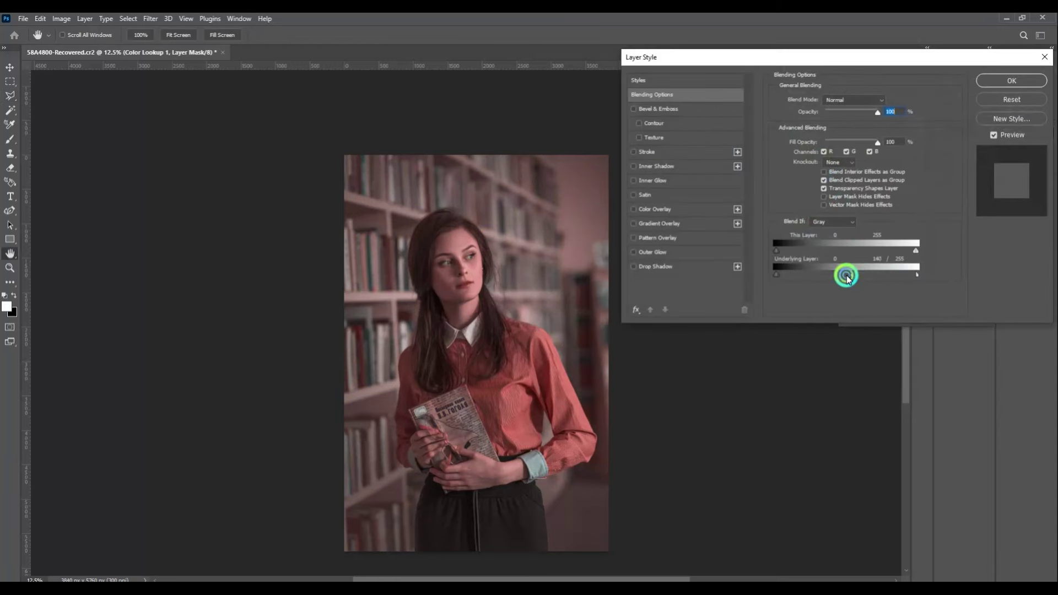
left_click(1014, 80)
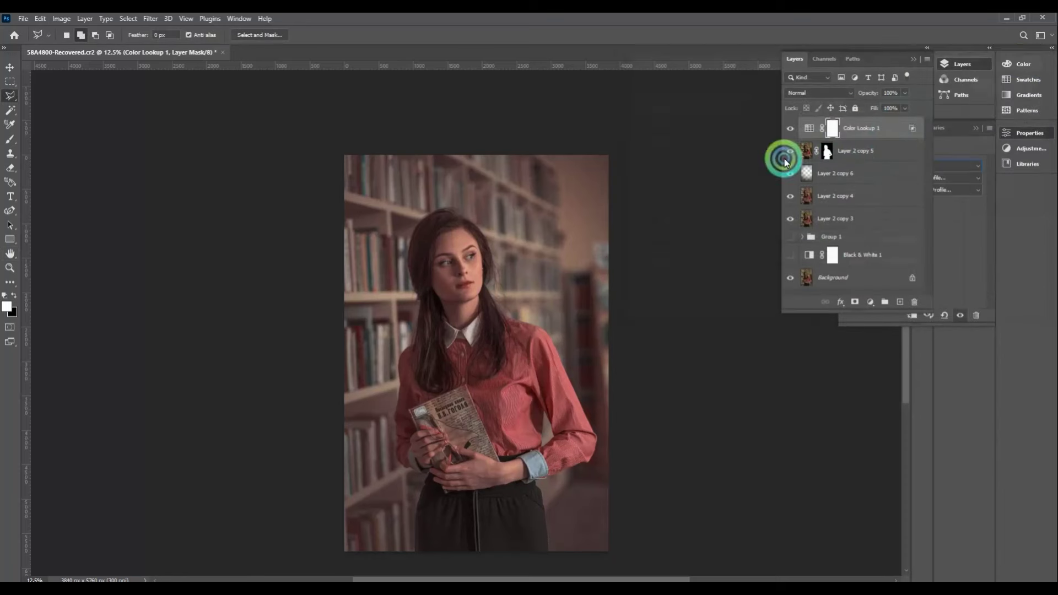
left_click_drag(893, 111, 877, 106)
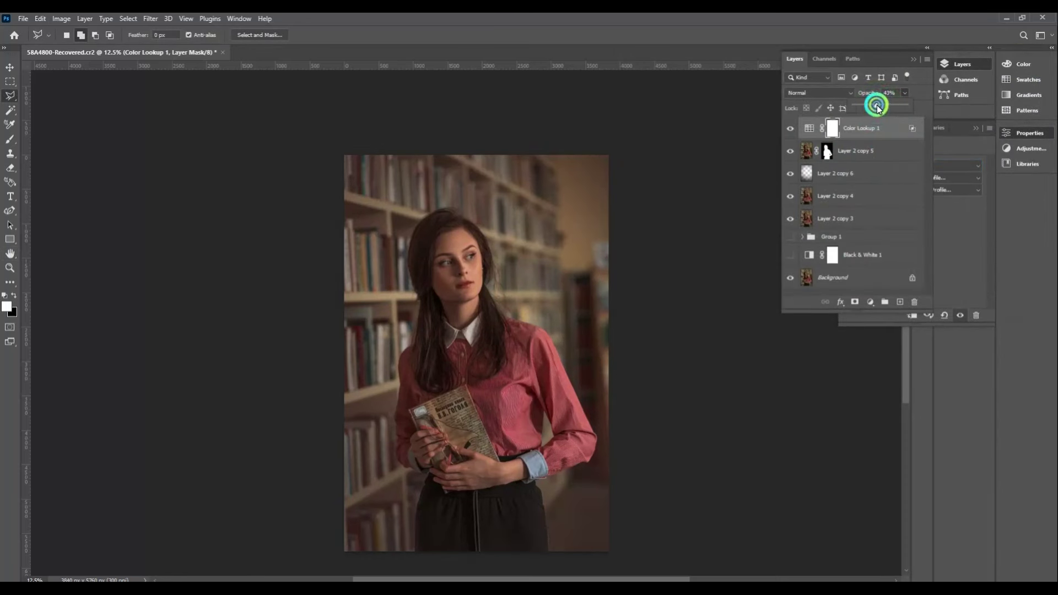
Add a second Color Lookup layer with the EdgyAmber look.
left_click(864, 304)
left_click(885, 447)
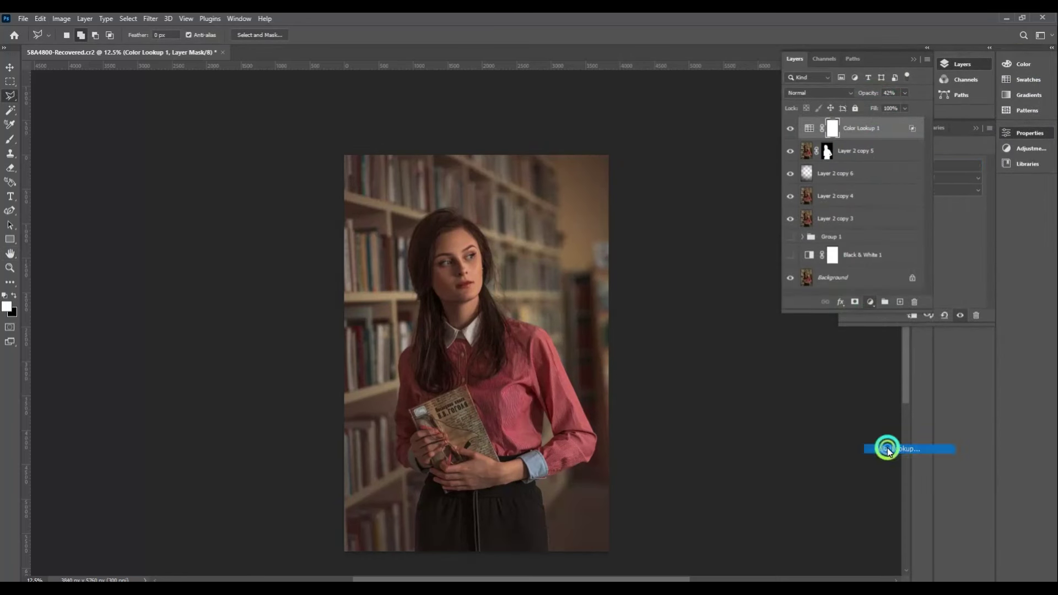
left_click(947, 165)
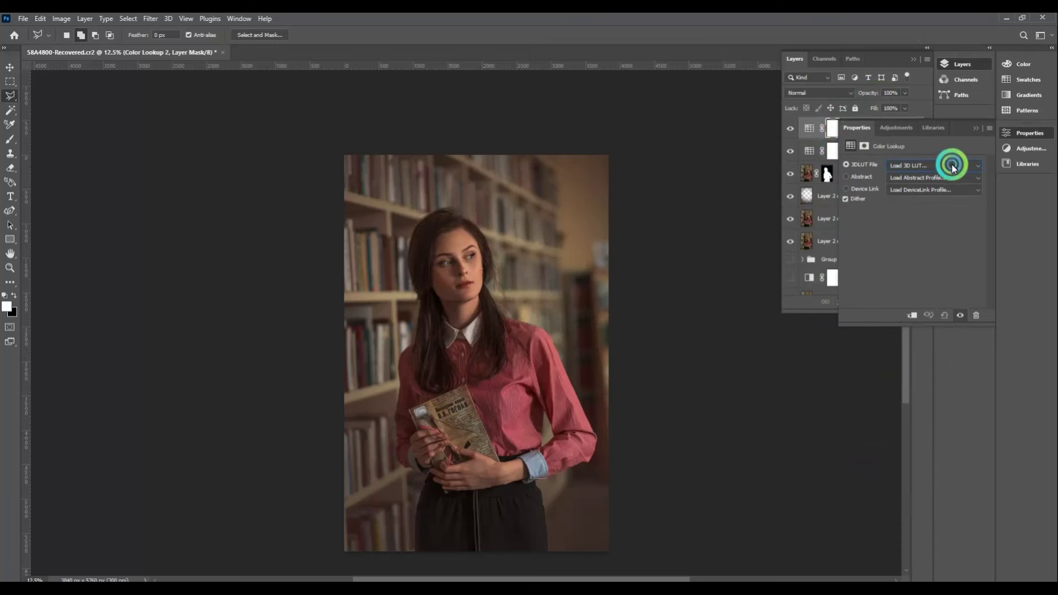
scroll(947, 165, "down", 3)
scroll(943, 167, "down", 1)
scroll(936, 167, "down", 2)
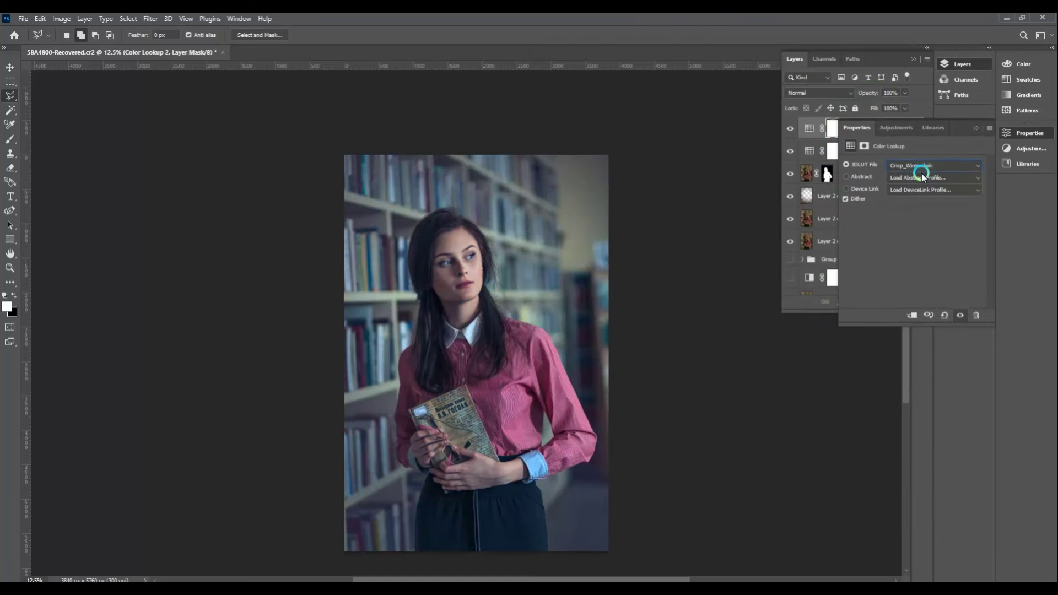
scroll(921, 171, "down", 2)
scroll(915, 176, "down", 1)
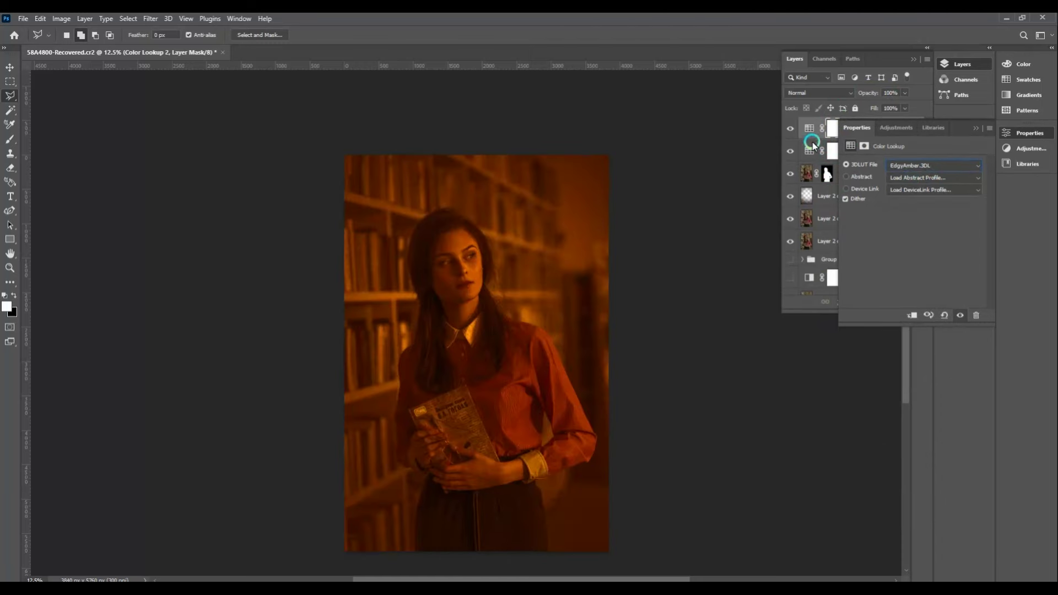
Split Color Lookup 2's Blend If underlying slider toward highlights and invert its mask to black.
left_click(812, 144)
right_click(838, 130)
left_click(895, 114)
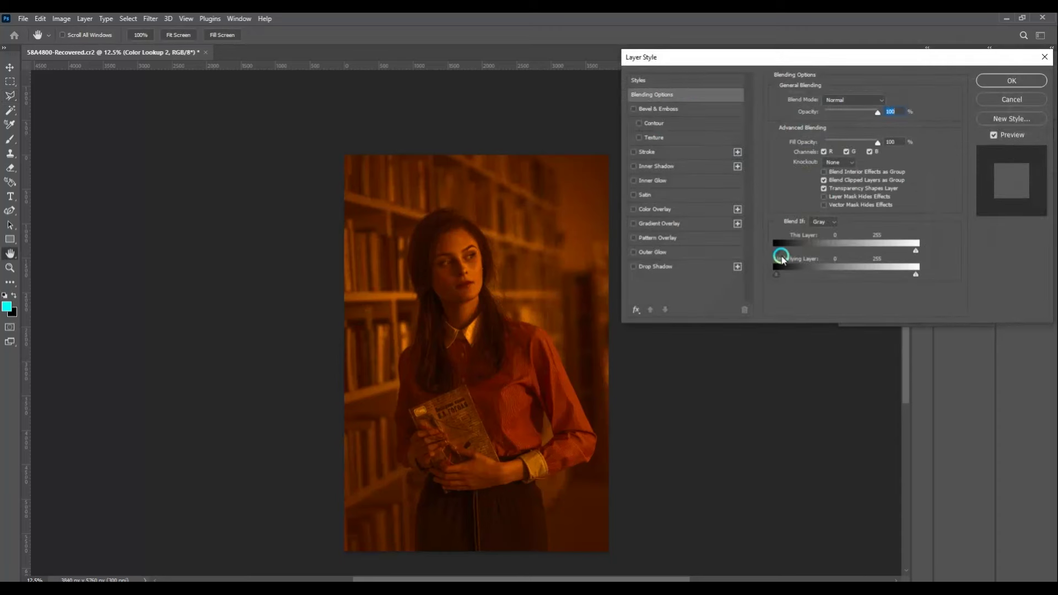
left_click_drag(784, 274, 948, 265)
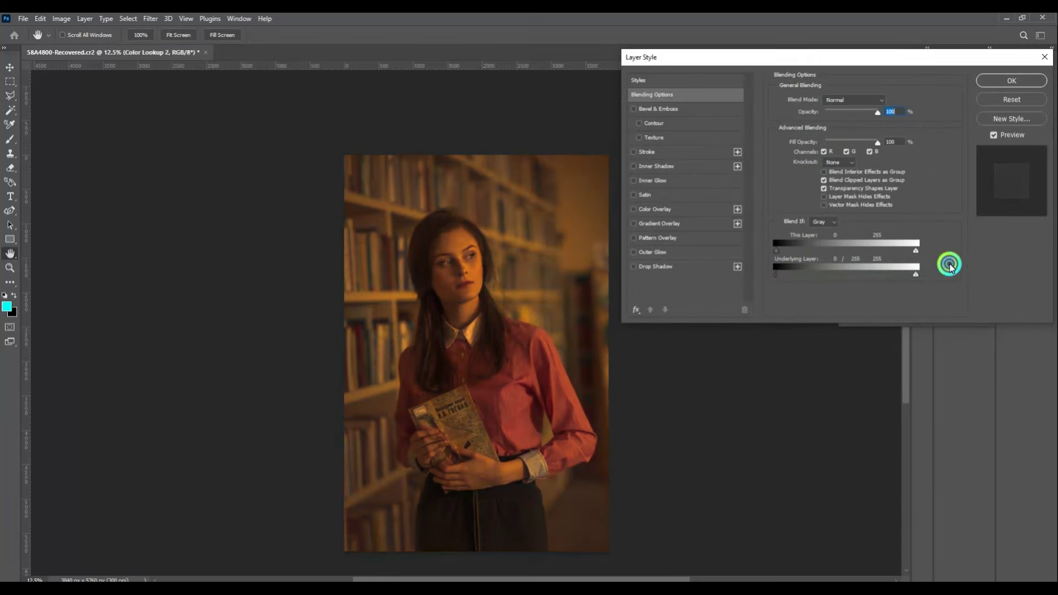
left_click(994, 82)
left_click(834, 125)
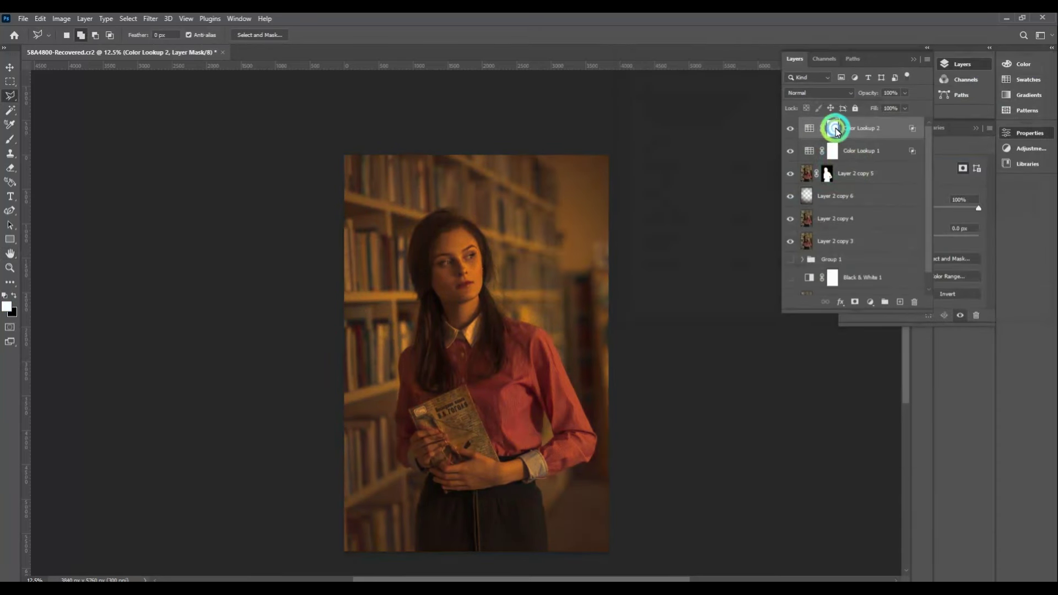
key("ctrl+i")
Paint amber into the upper-right background on the mask and feather it 722.2 px.
key("b")
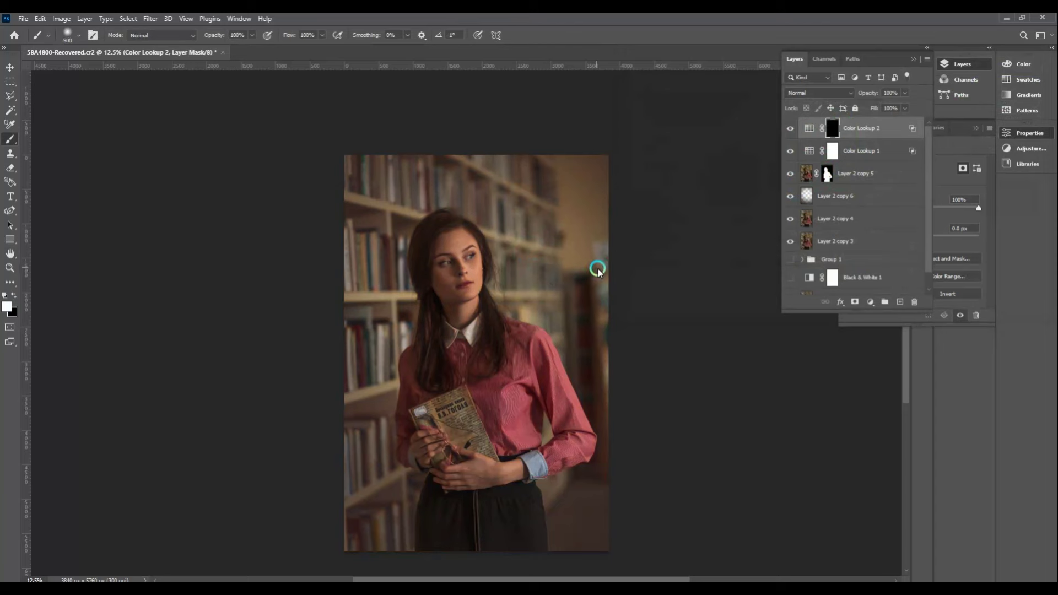
left_click_drag(569, 271, 557, 297)
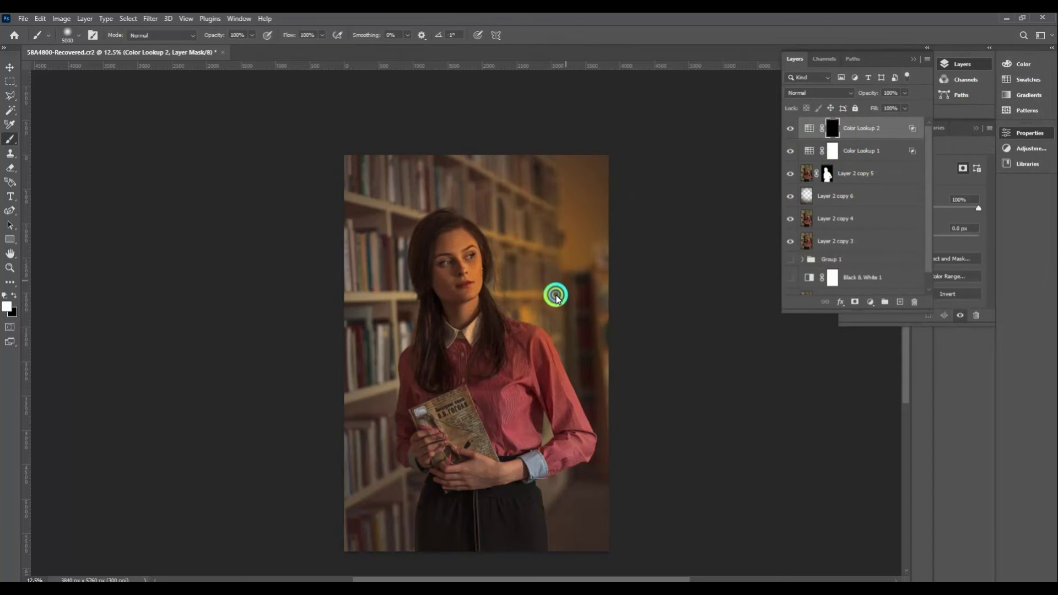
left_click_drag(636, 379, 701, 281)
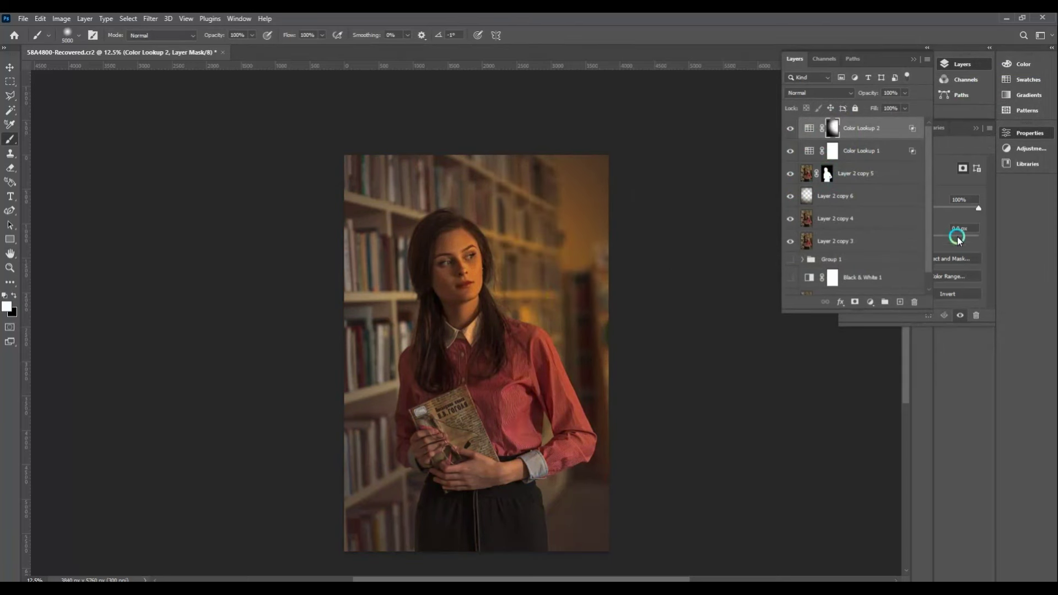
left_click(928, 241)
left_click_drag(951, 240, 952, 242)
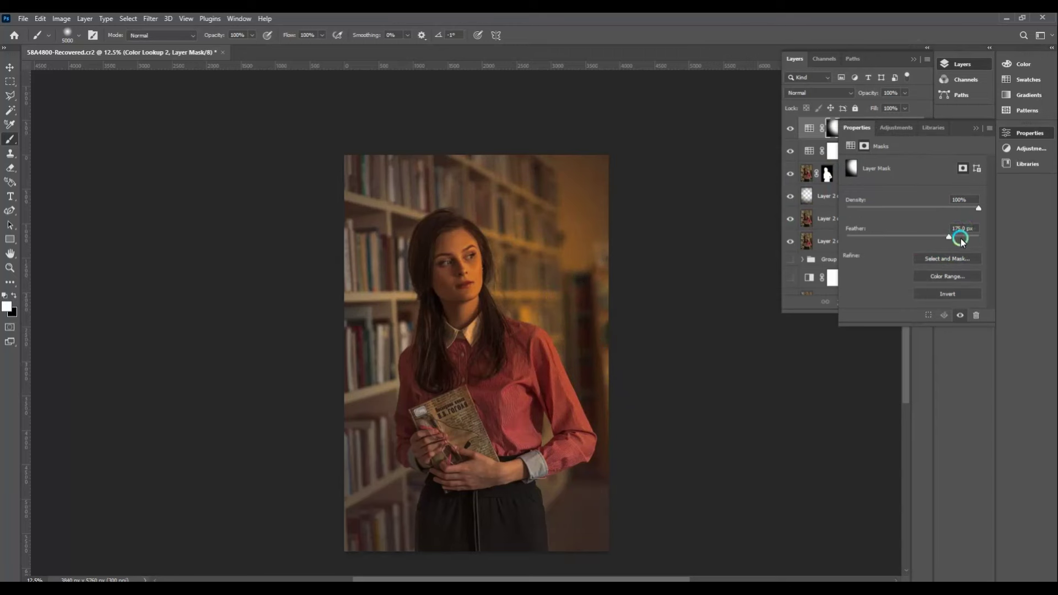
Set Color Lookup 2 opacity to 40%.
left_click(913, 94)
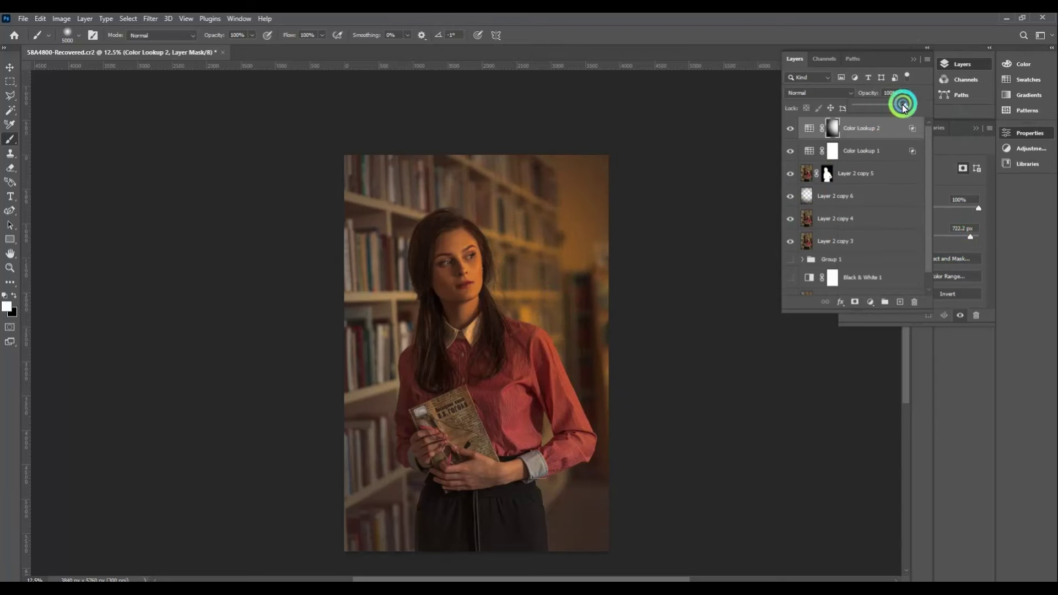
left_click(875, 108)
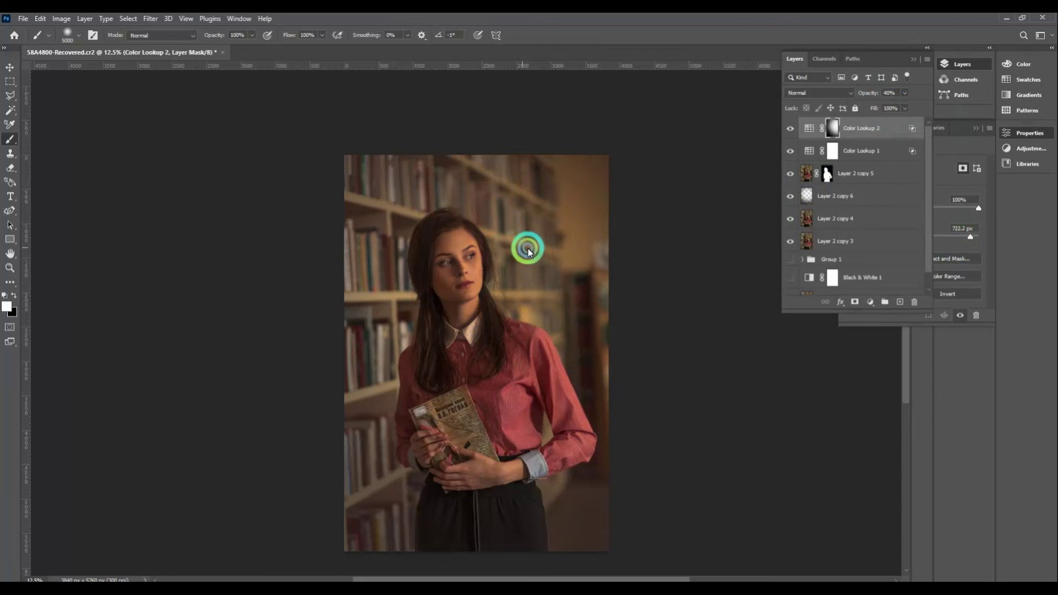
left_click_drag(485, 236, 491, 225)
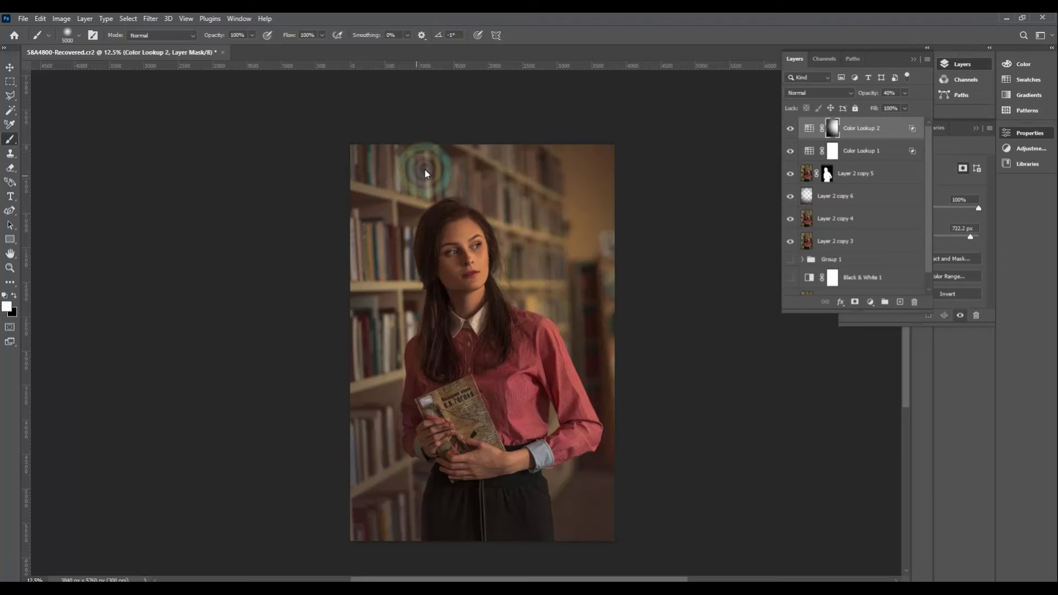
key("l")
left_click_drag(326, 149, 350, 96)
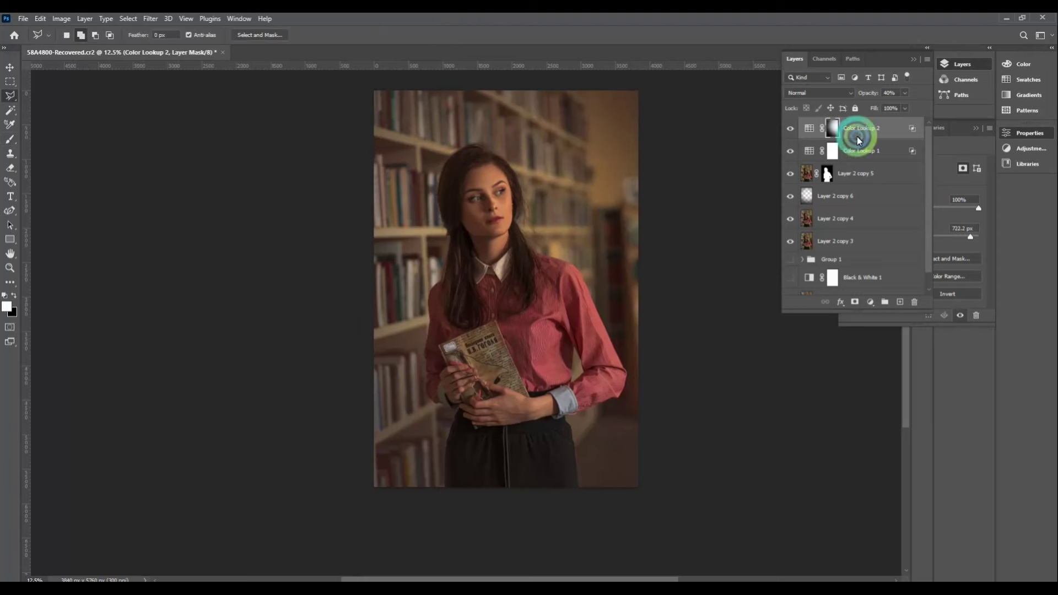
left_click(870, 302)
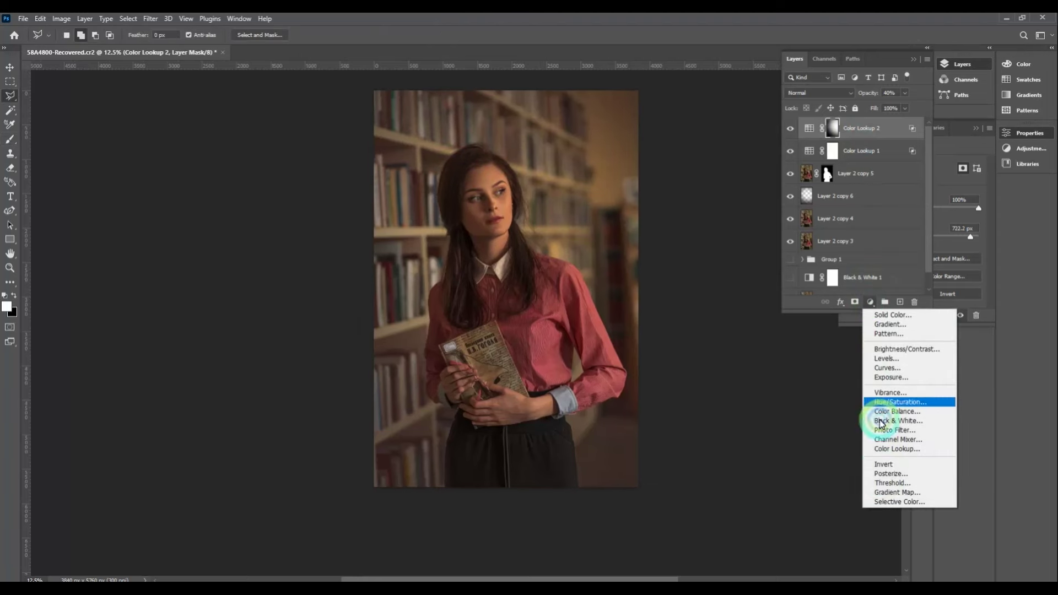
Add new Layer 2 and draw a radial gradient across the photo.
right_click(12, 282)
left_click(66, 523)
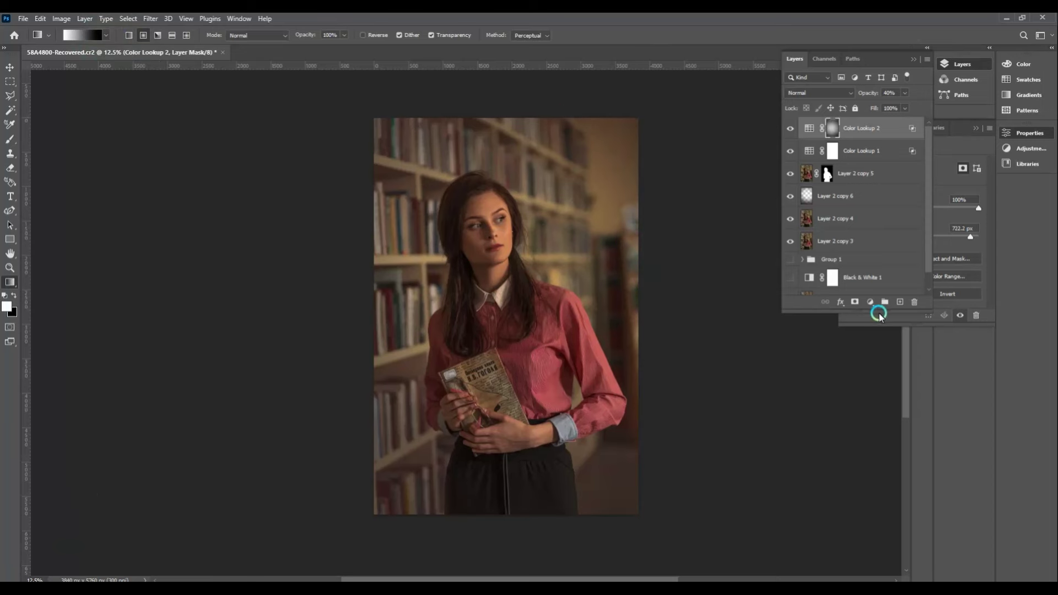
left_click(899, 301)
left_click_drag(465, 364, 660, 167)
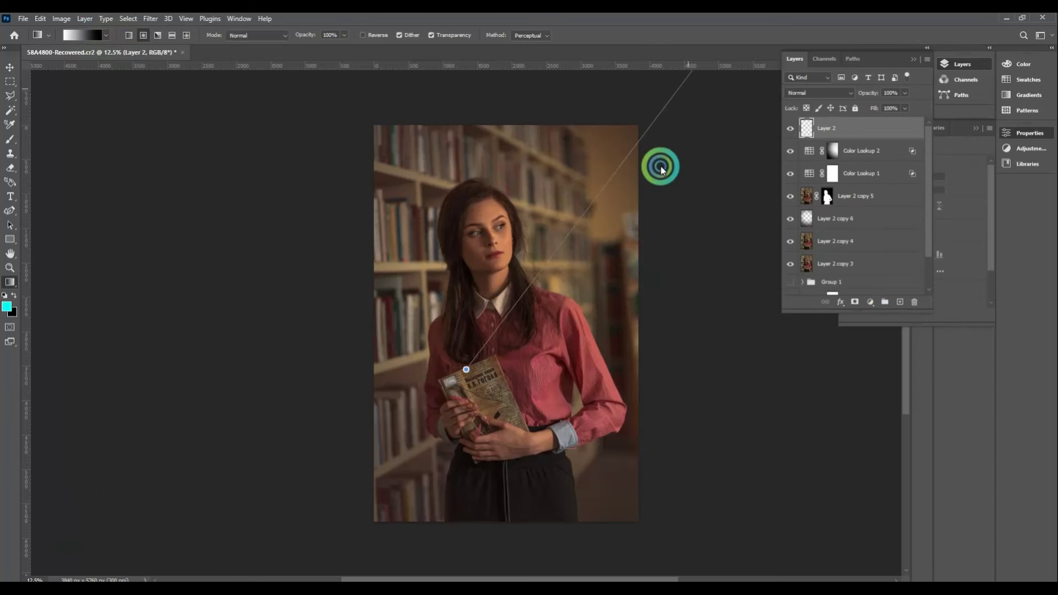
key("ctrl+z")
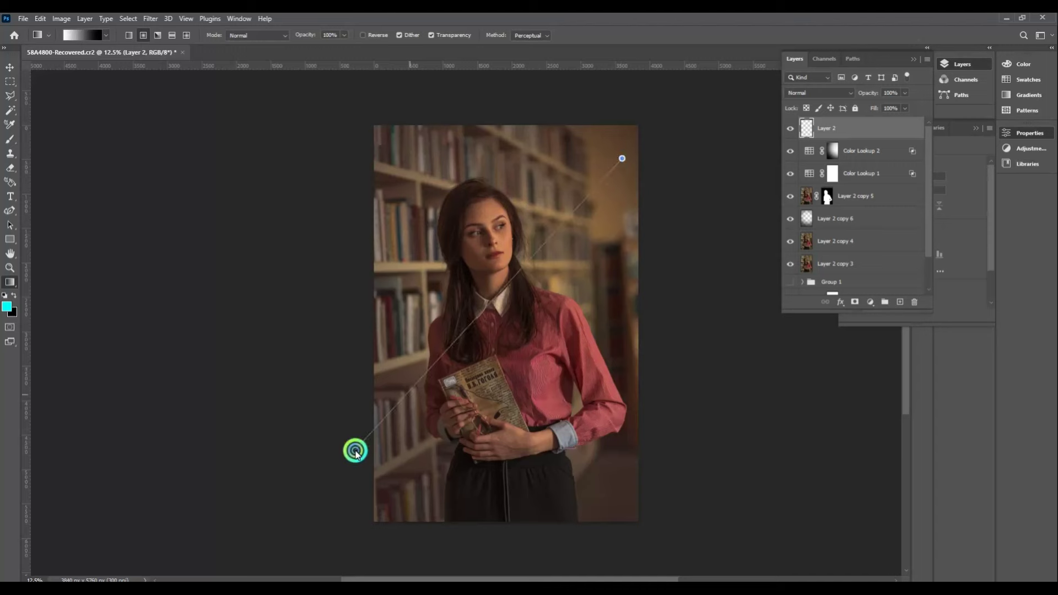
left_click_drag(356, 450, 355, 444)
Set Layer 2 to Multiply, add Blend If highlight show-through, and lower opacity to 36%.
left_click(840, 93)
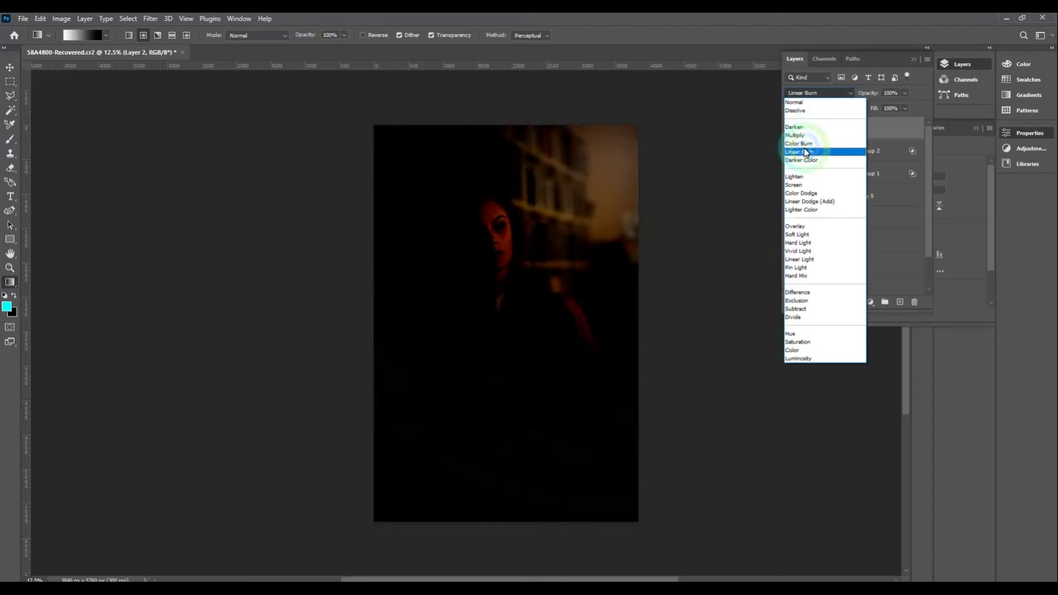
left_click(794, 135)
right_click(894, 129)
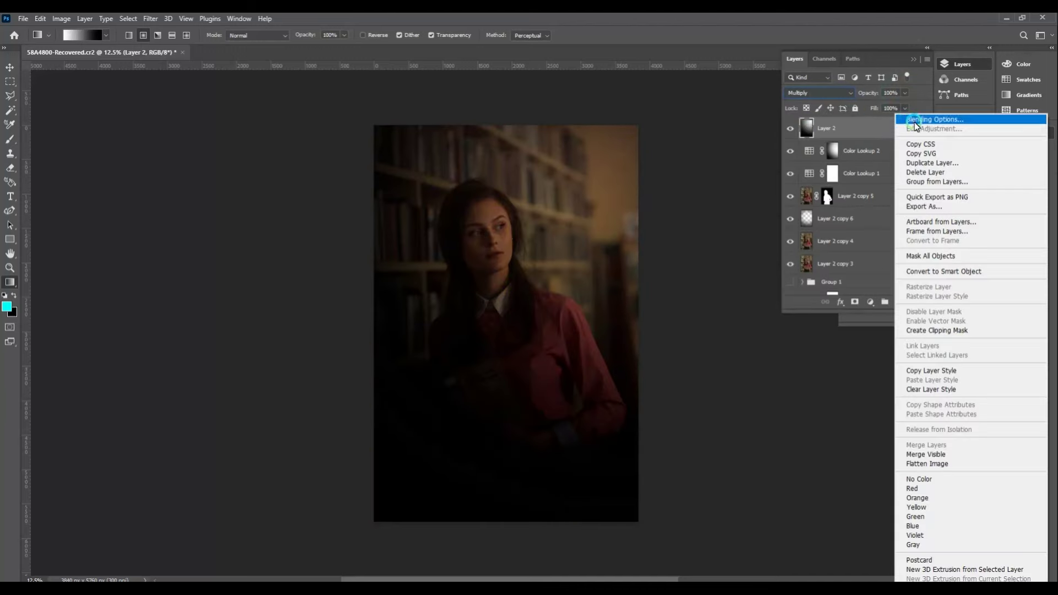
left_click(909, 114)
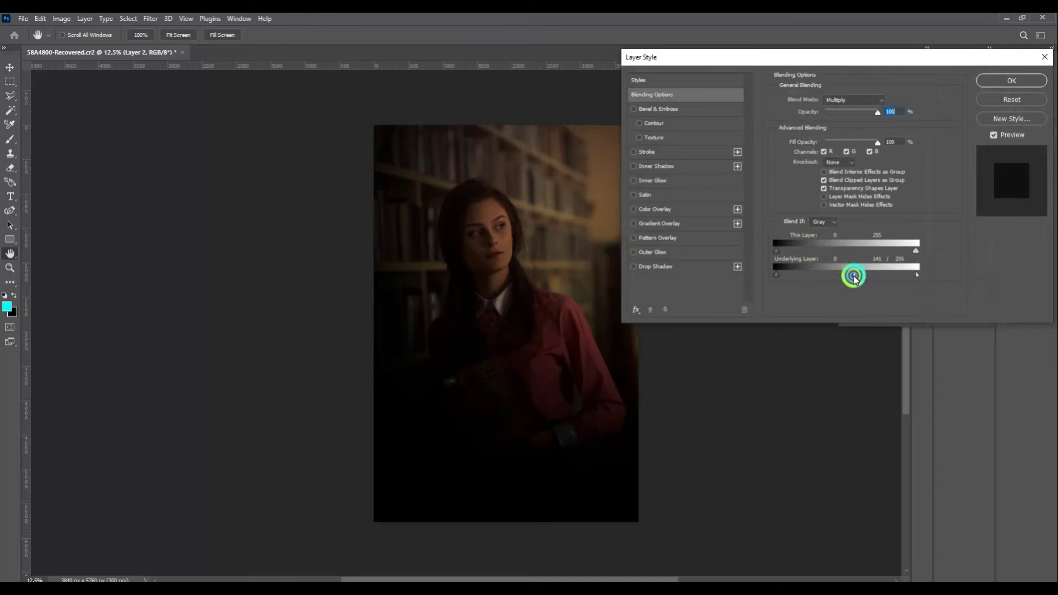
left_click_drag(853, 276, 794, 274)
left_click(1011, 82)
left_click(893, 94)
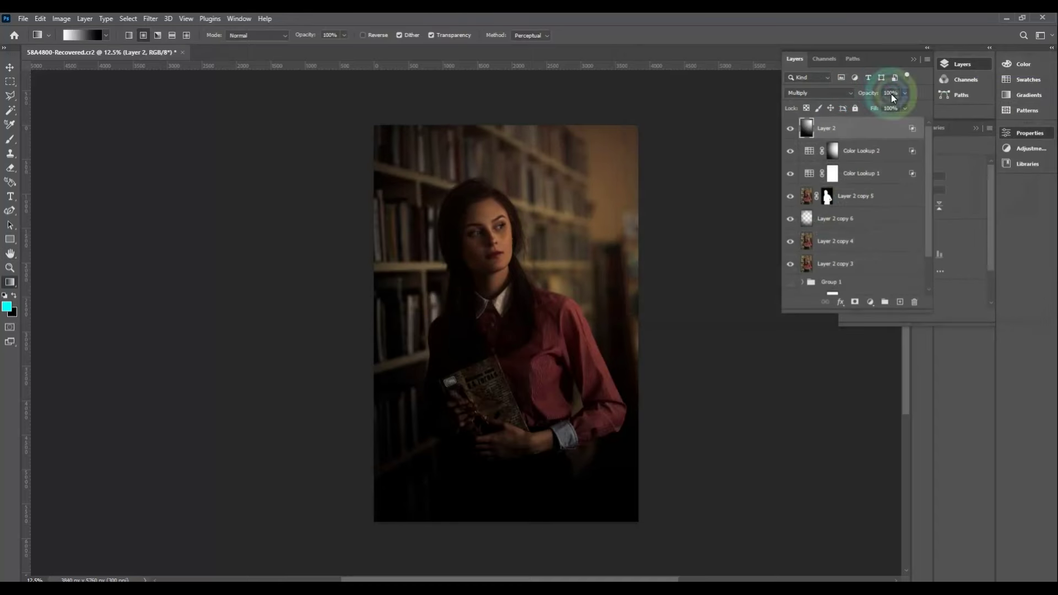
left_click_drag(892, 103, 873, 108)
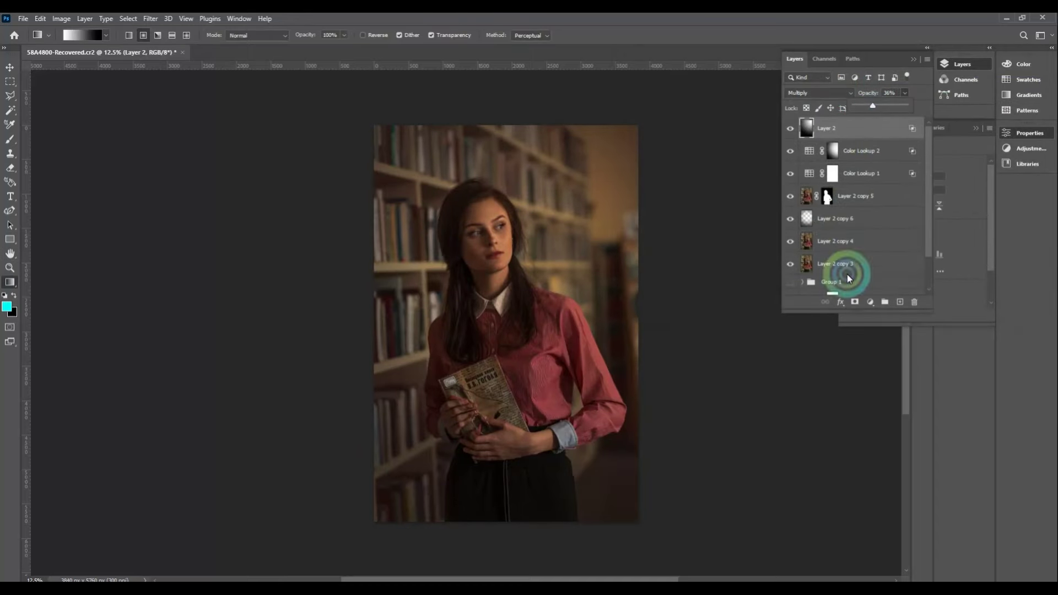
Mask Layer 2, brush the darkened edges back in, and add empty Layer 3.
left_click(854, 302, "alt")
key("v")
key("b")
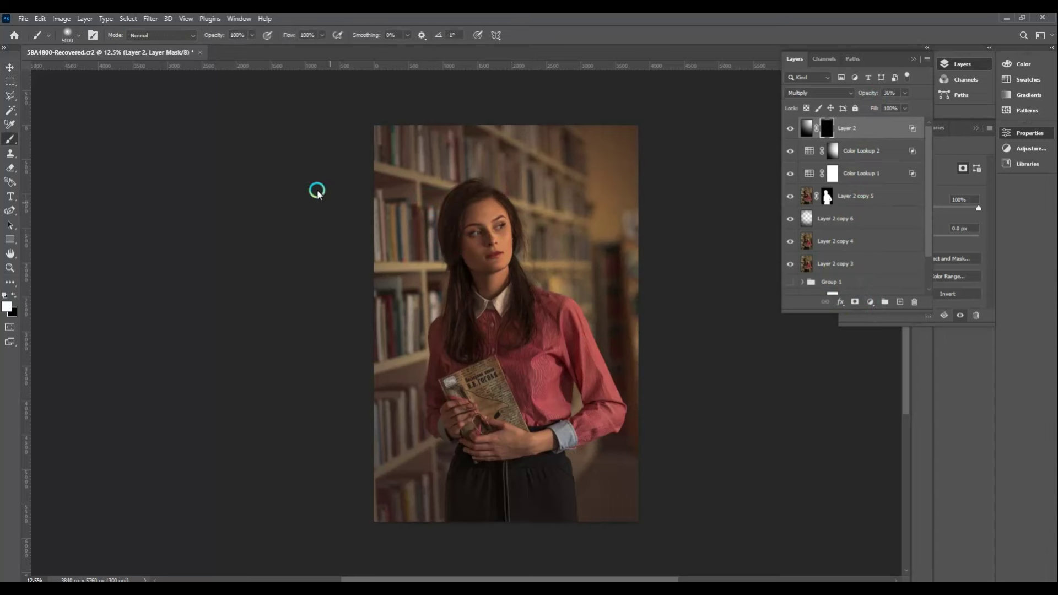
left_click_drag(366, 420, 370, 422)
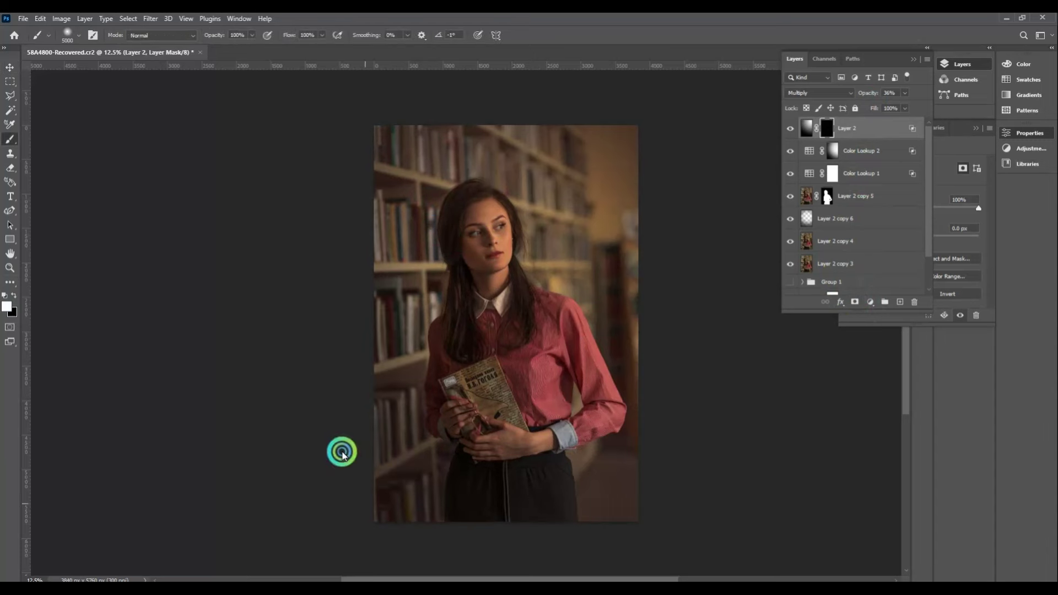
left_click(862, 197)
left_click(899, 302)
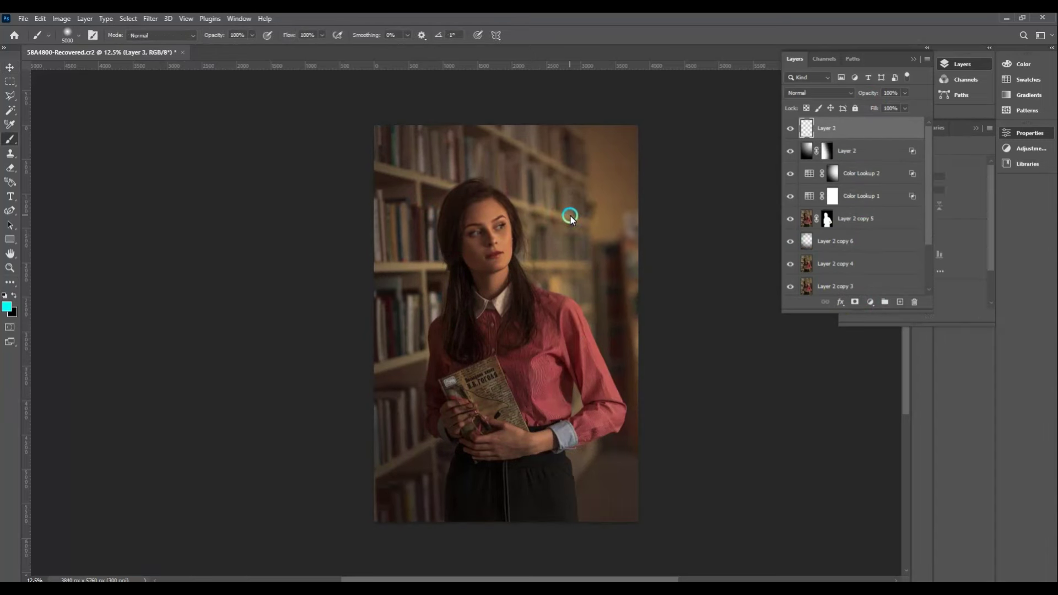
Choose a pale yellow foreground and brush a soft spot at the upper right of Layer 3.
left_click(9, 305)
left_click(807, 283)
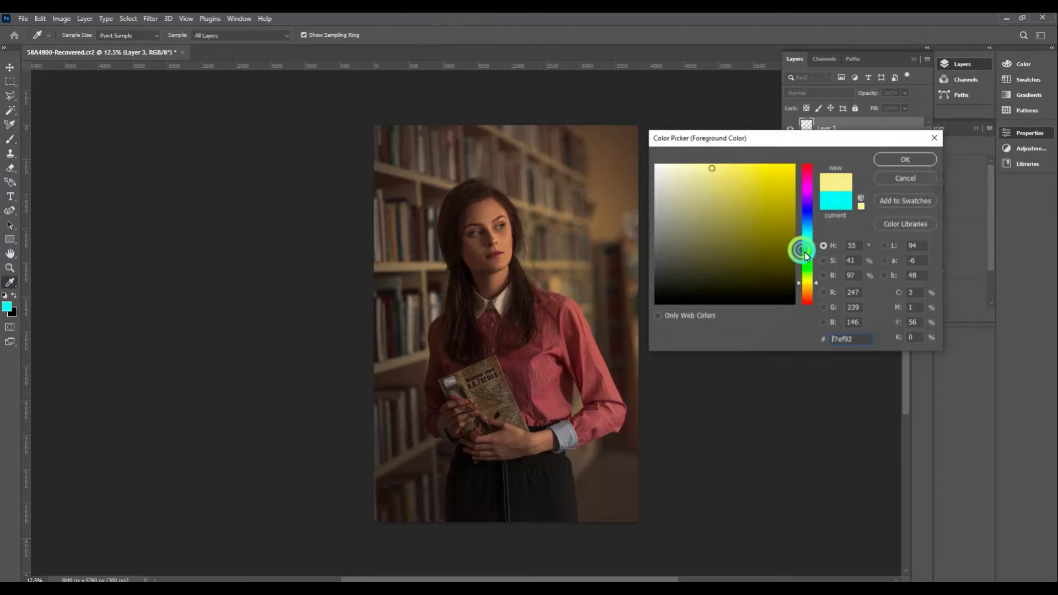
left_click(808, 286)
left_click(910, 159)
key("b")
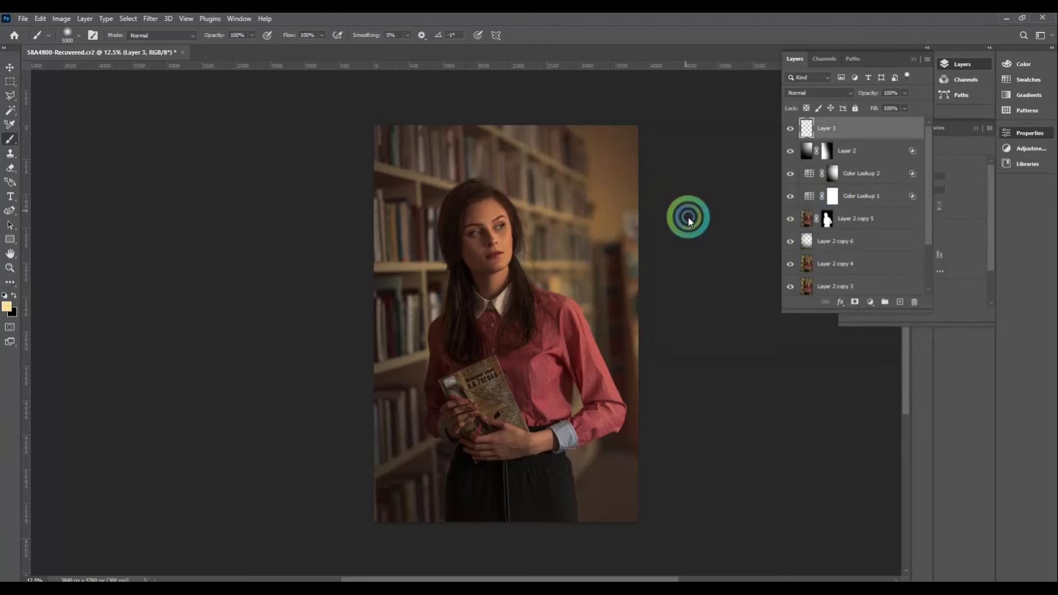
left_click(698, 207)
Set Layer 3 to Screen, then enlarge and reposition the glow over the upper right.
left_click(820, 93)
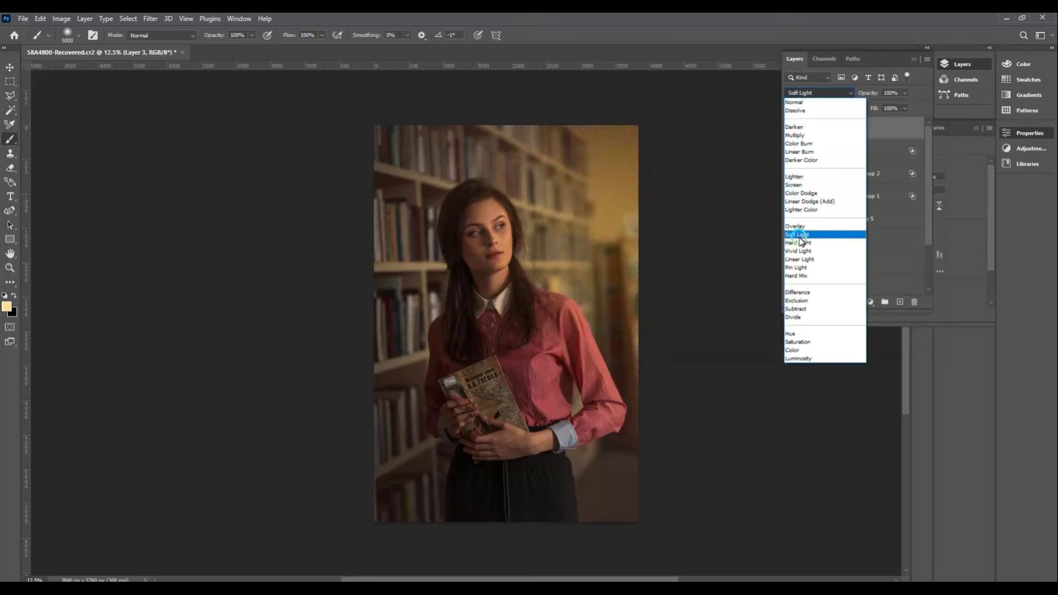
left_click(794, 184)
key("ctrl+t")
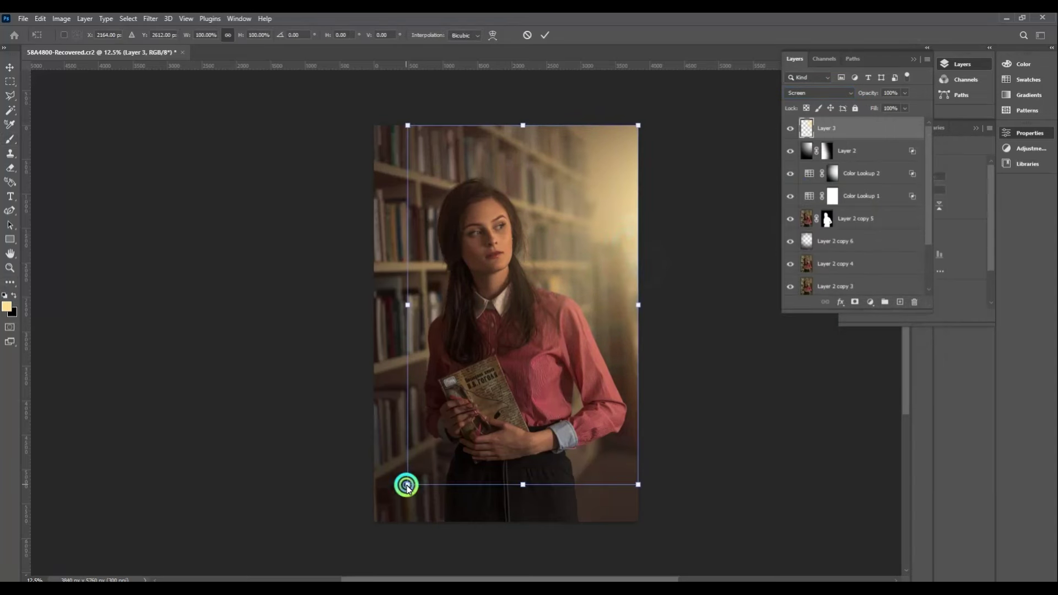
left_click_drag(407, 485, 350, 574)
mouse_move(563, 324)
left_mouse_down()
mouse_move(541, 342)
mouse_move(557, 338)
left_mouse_up()
key("Return")
Select the Layer 2 copy 5 mask with the Eraser and centre the face in view.
key("b")
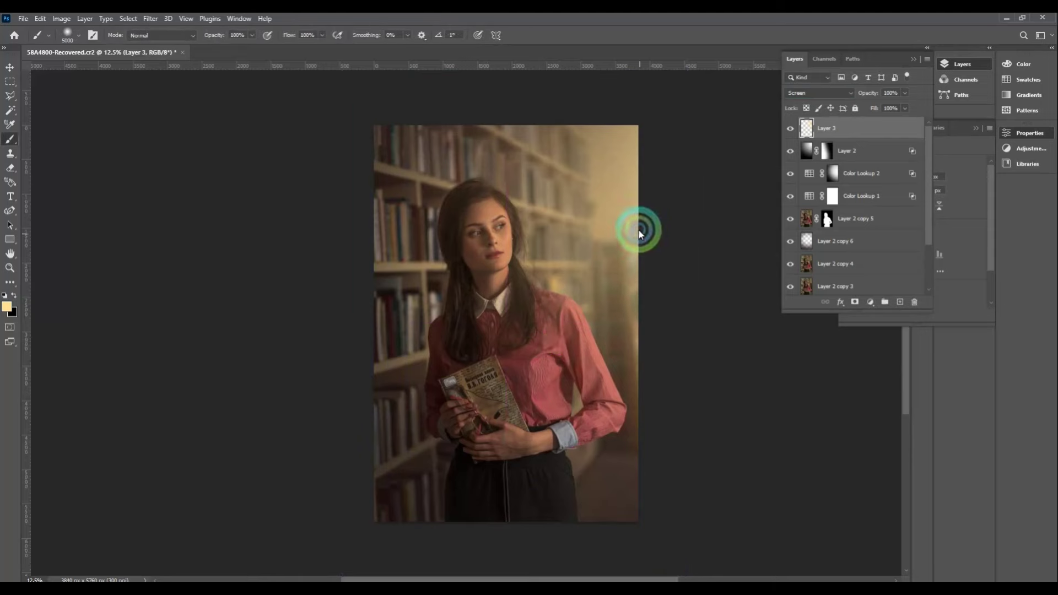
scroll(639, 234, "up", 1)
scroll(669, 165, "up", 1)
scroll(637, 149, "up", 1)
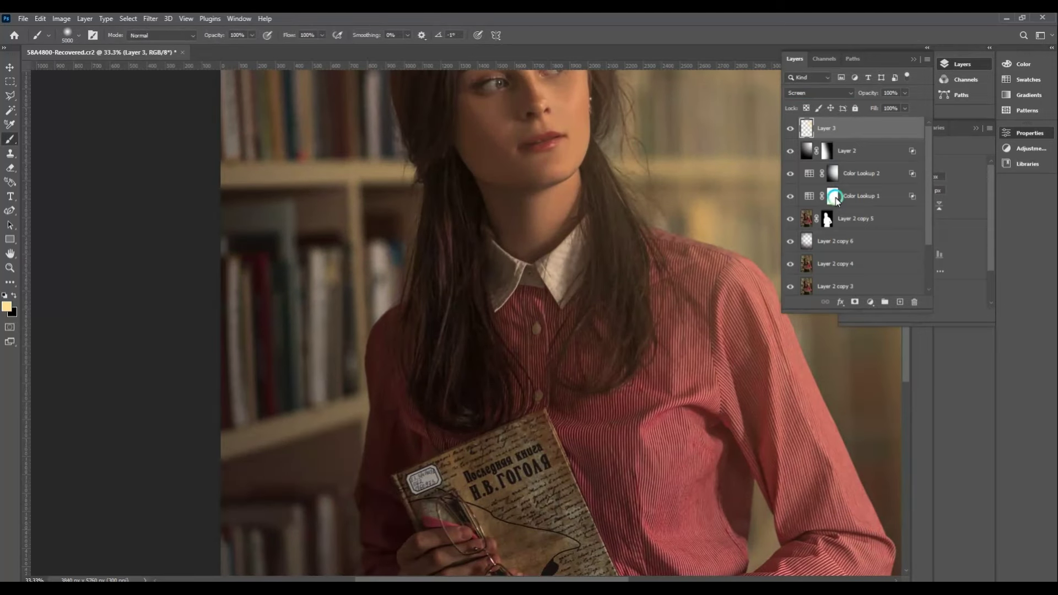
left_click(826, 218)
key("e")
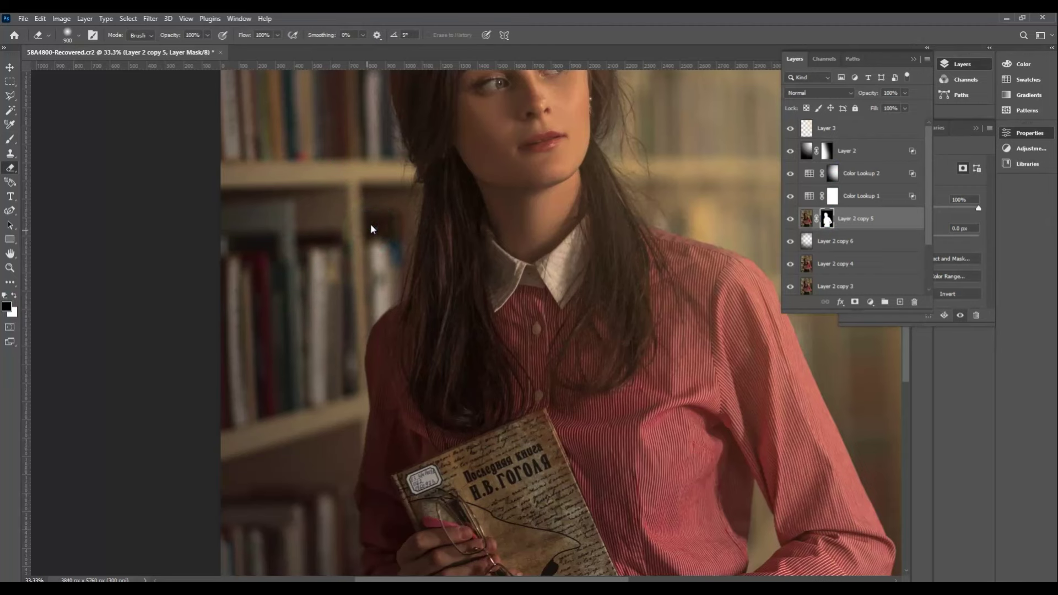
left_click_drag(371, 217, 368, 306)
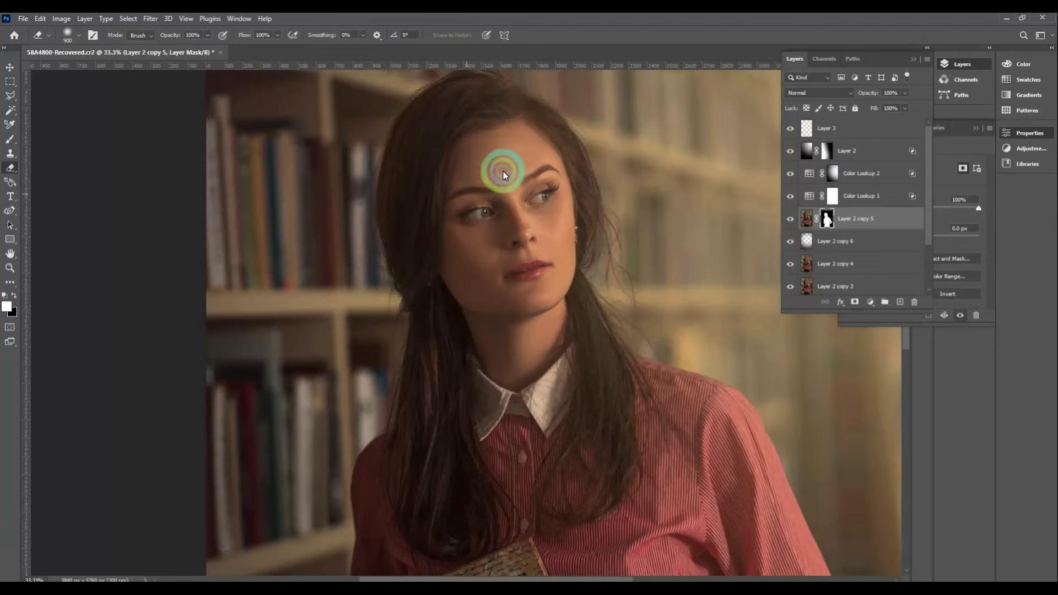
scroll(613, 169, "down", 1)
scroll(746, 166, "down", 2)
scroll(668, 182, "up", 1)
scroll(610, 214, "down", 1)
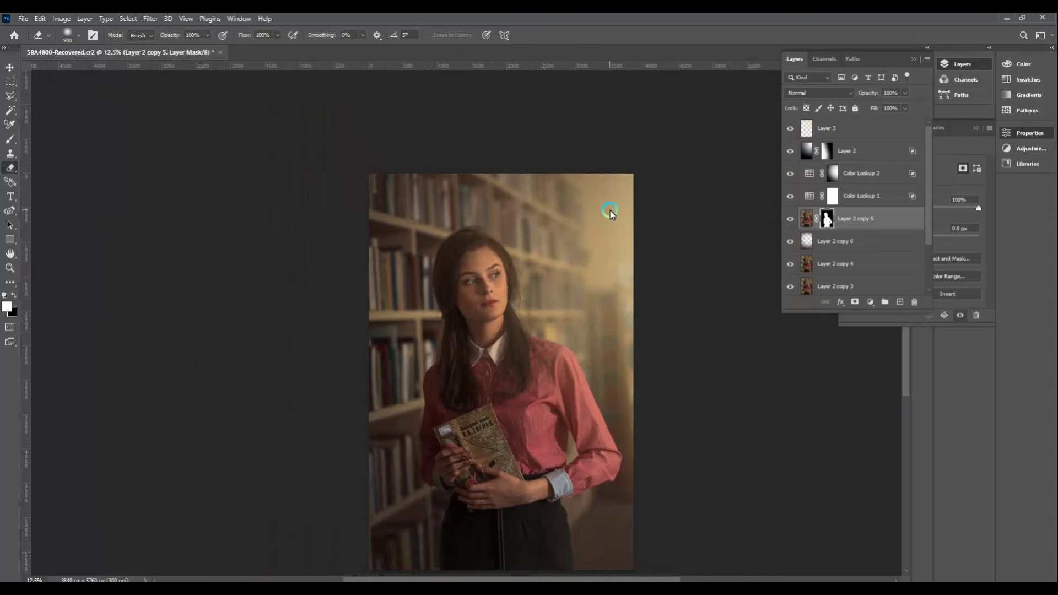
scroll(610, 214, "down", 1)
scroll(609, 220, "down", 1)
Add a Color Lookup 3 adjustment above Layer 3 using the FallColors.look LUT.
left_click(840, 131)
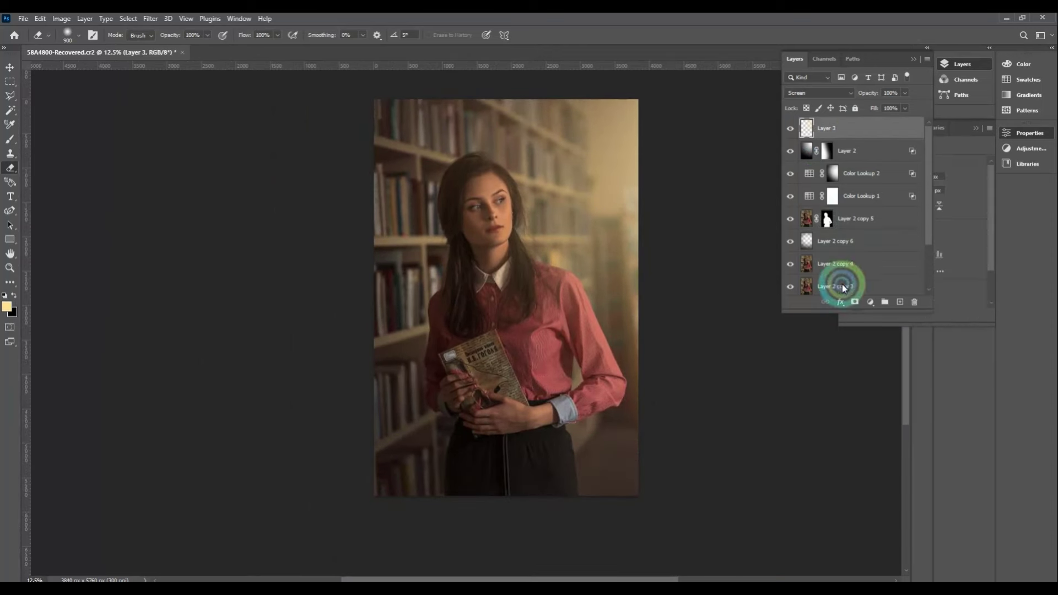
left_click(870, 302)
left_click(874, 444)
left_click(950, 167)
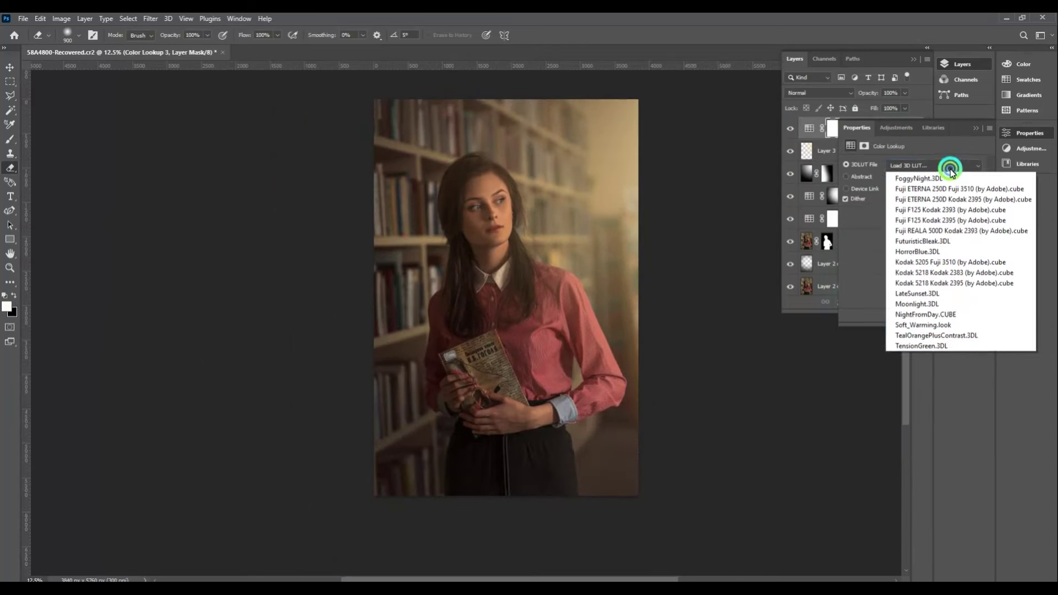
left_click(964, 212)
key("Down")
key("Down")
key("Down")
key("Down")
key("Down")
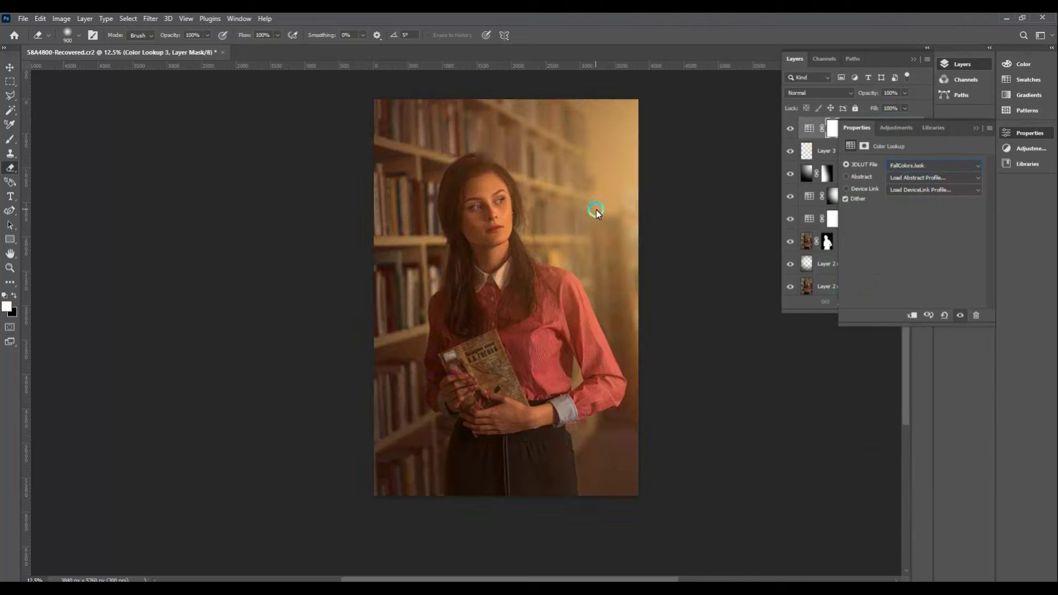
key("Down")
key("Down")
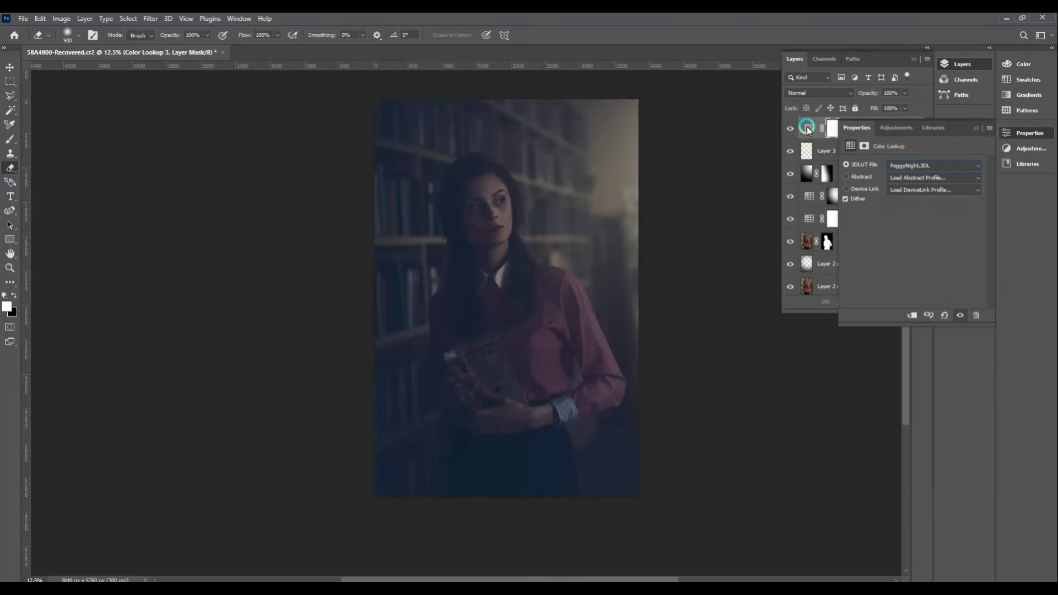
Set Color Lookup 3's Blend If so the underlying highlights show through the look.
right_click(807, 129)
left_click(860, 127)
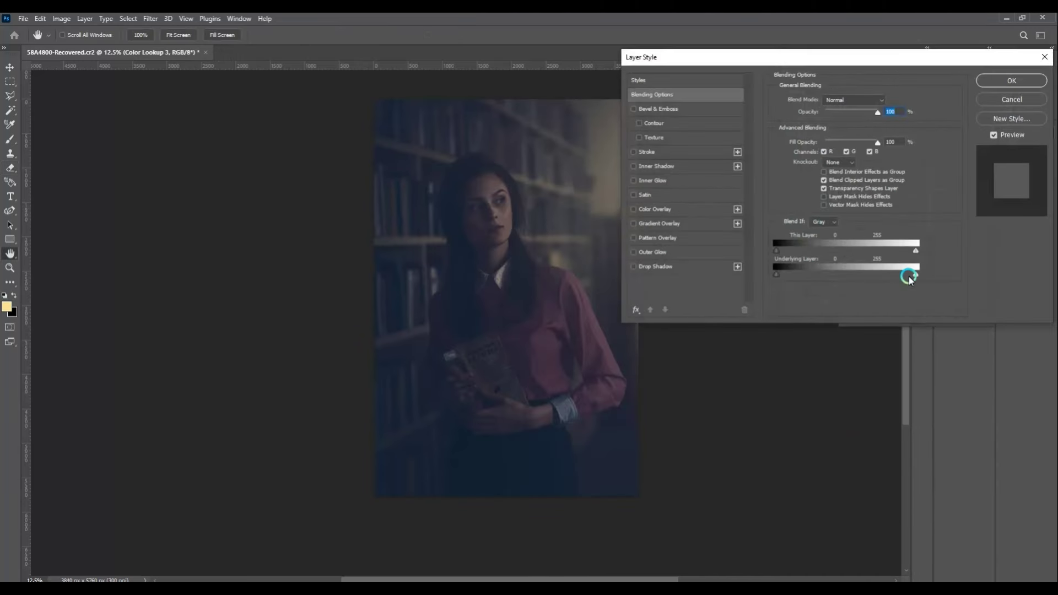
left_click_drag(909, 276, 741, 289)
left_click(1012, 80)
left_click(773, 156)
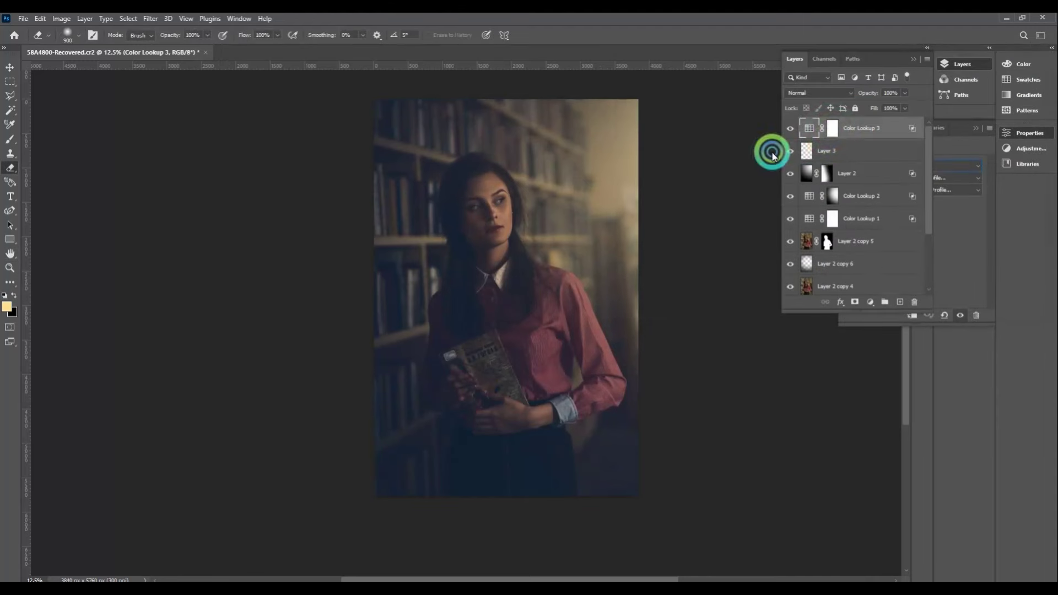
Invert the Color Lookup 3 mask and paint it along the photo's lower-left and left side.
left_click(831, 128)
key("ctrl+i")
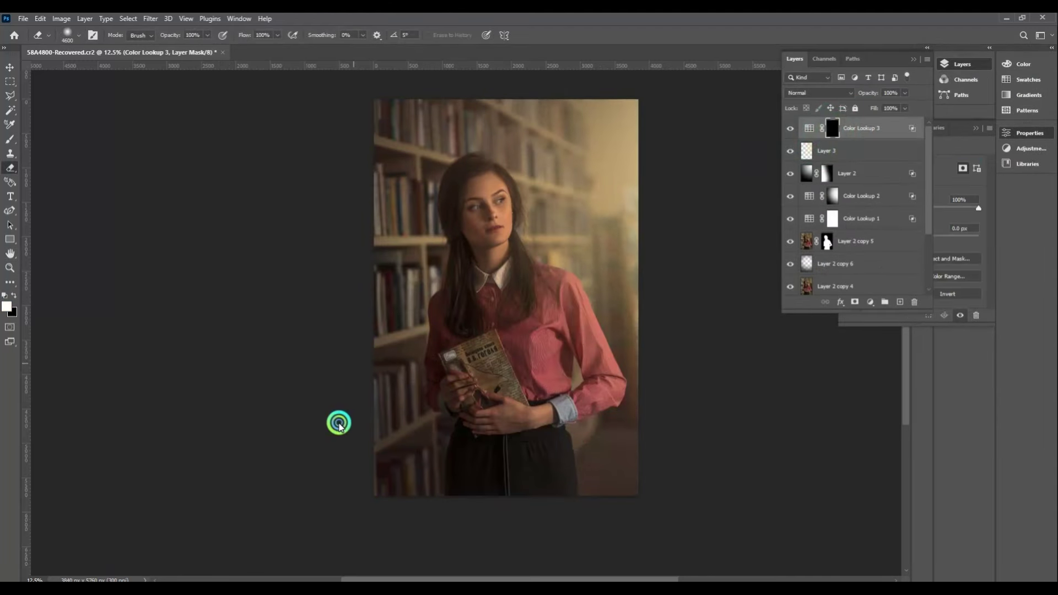
left_click_drag(358, 488, 333, 411)
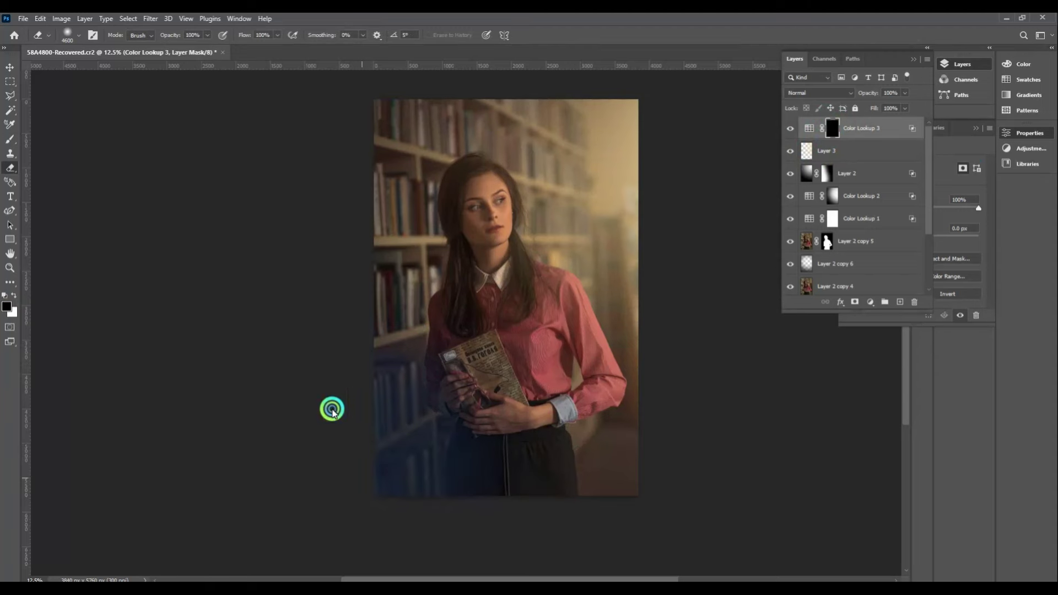
left_click_drag(444, 212, 449, 222)
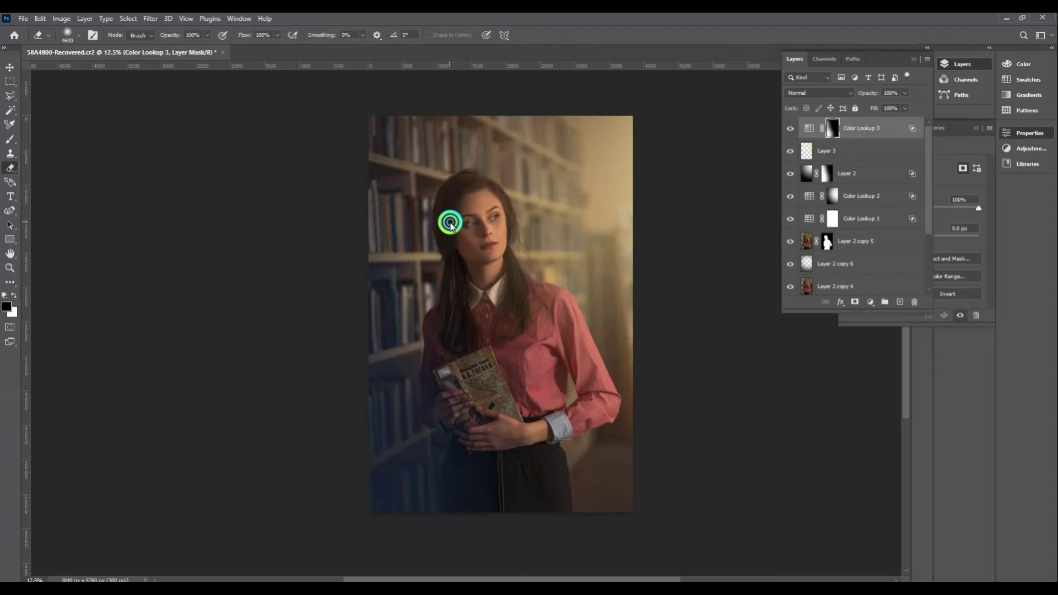
Merge all layers above Group 1 into one Color Lookup 3 layer.
scroll(845, 238, "down", 3)
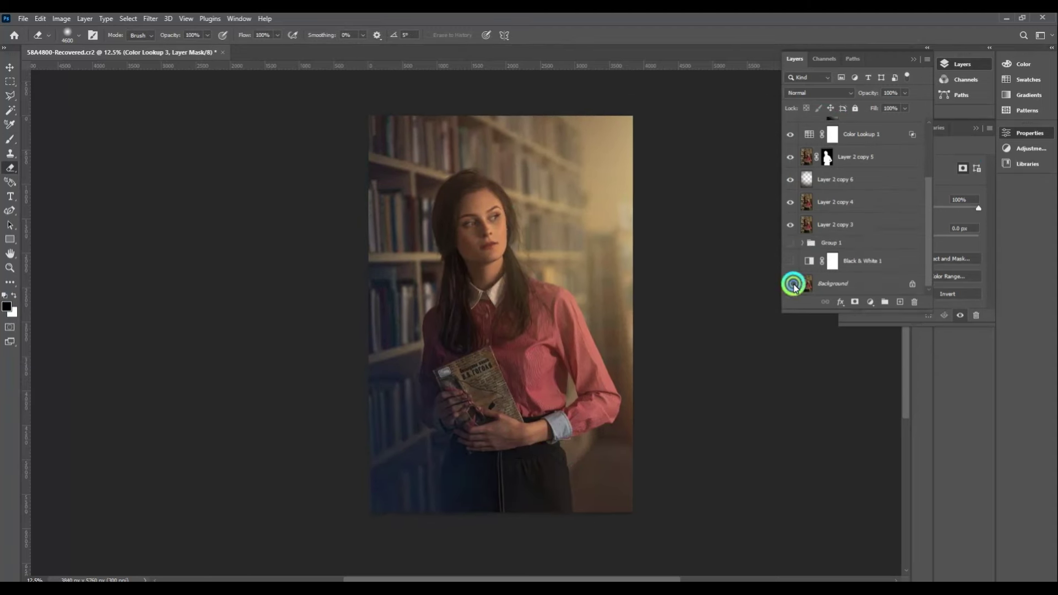
left_click(838, 273)
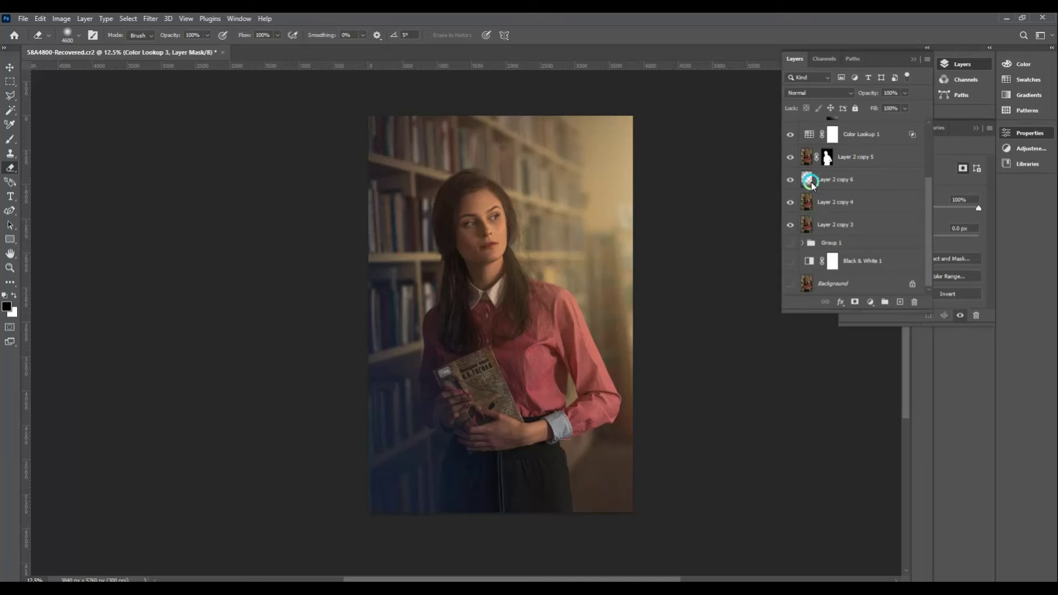
key("ctrl+e")
Compare the merged grade on and off, then zoom onto the woman's figure.
left_click(791, 129)
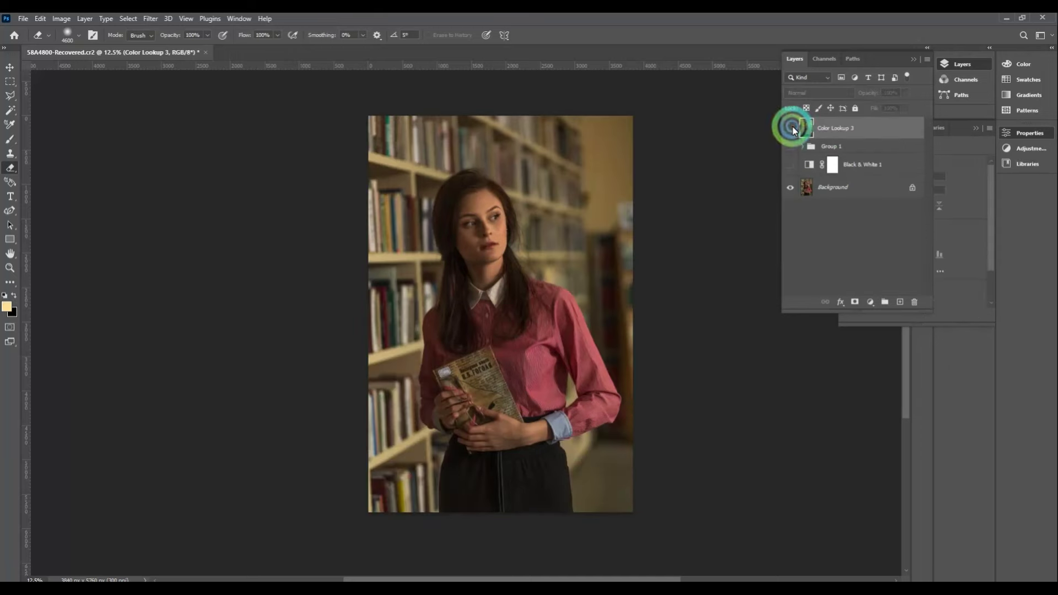
left_click(791, 128)
left_click(791, 129)
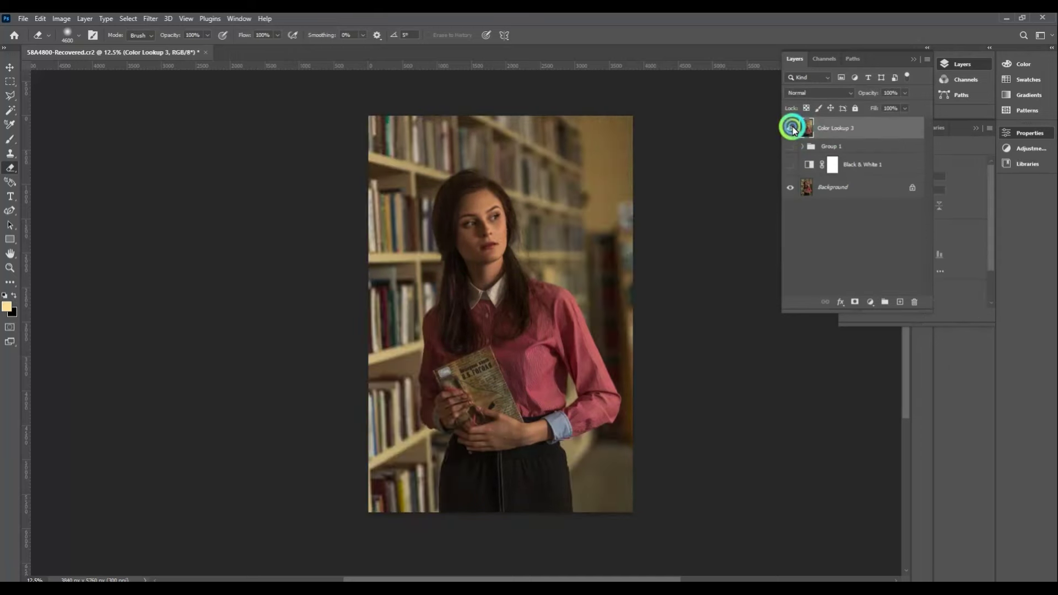
key("ctrl+plus")
left_click_drag(578, 194, 543, 249)
Duplicate the merged layer and brighten it with Levels inputs 14/1.00/207.
key("ctrl+j")
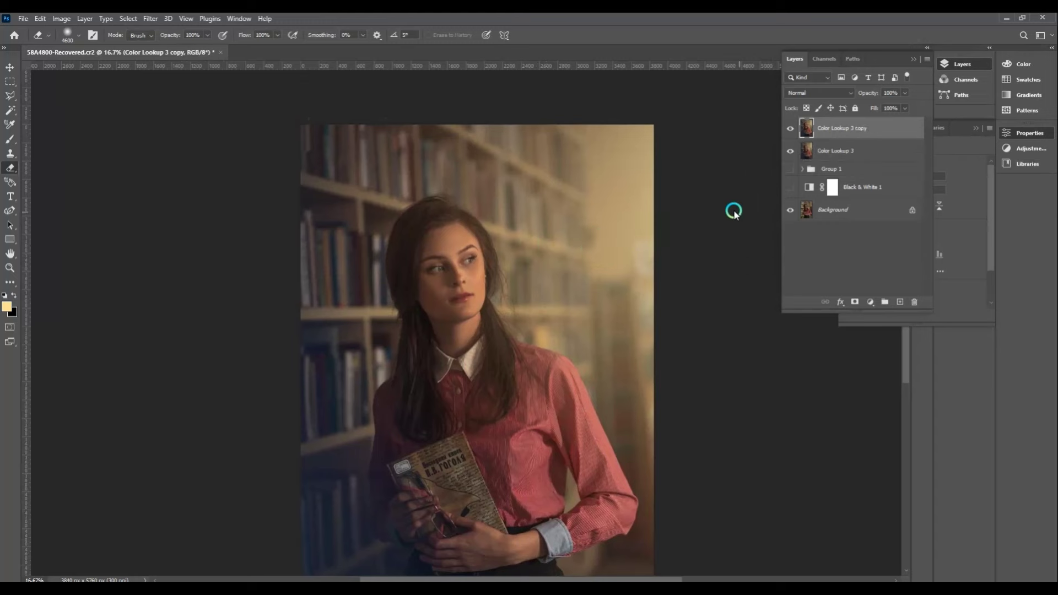
key("ctrl+l")
left_click_drag(907, 161, 879, 161)
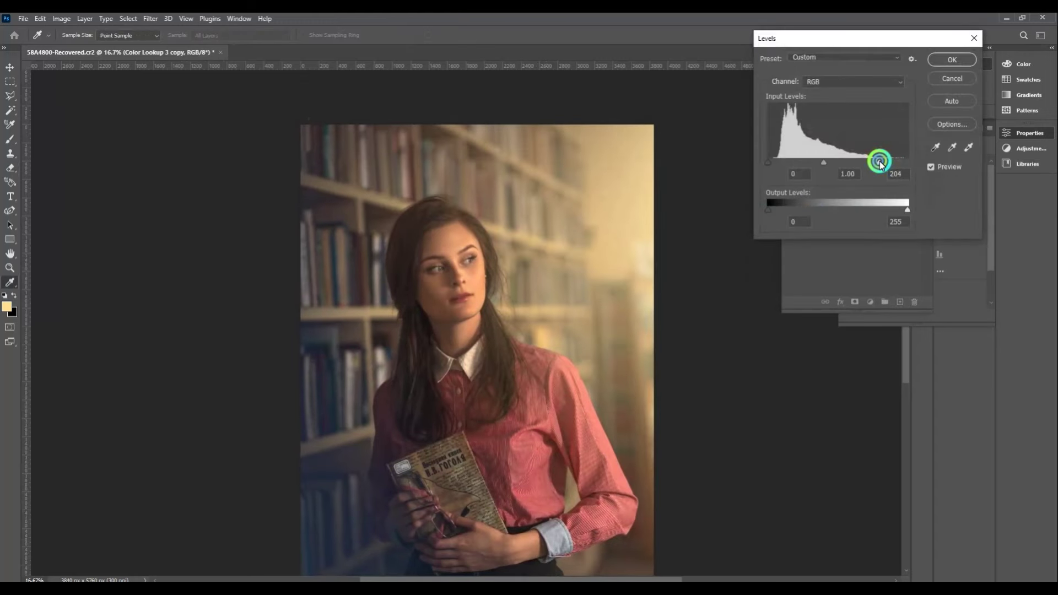
left_click_drag(767, 161, 776, 163)
left_click(935, 60)
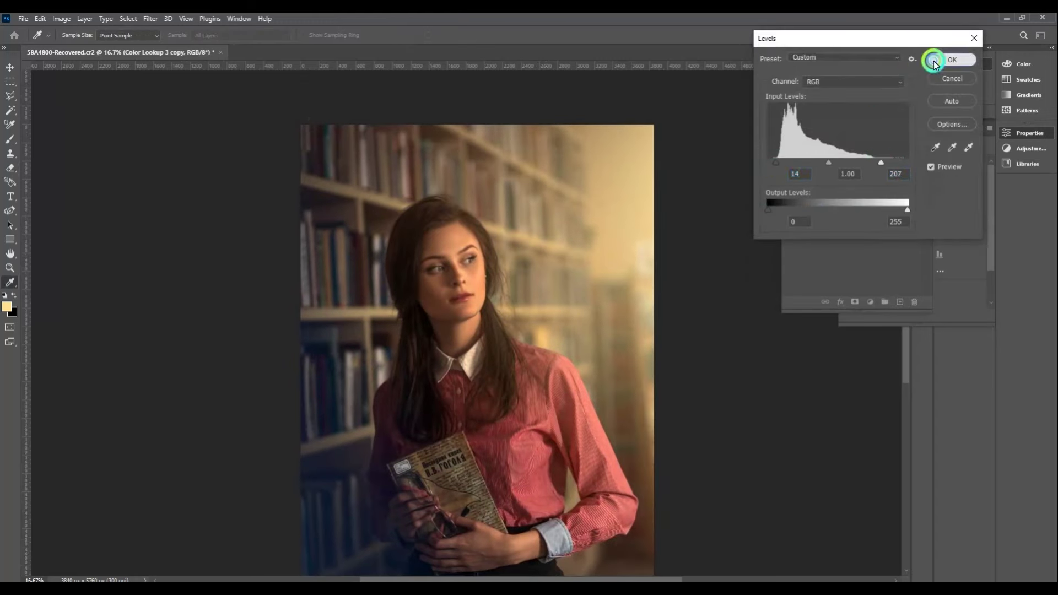
Set the copy's Blend If underlying black to 86 to spare the dark tones.
right_click(852, 128)
key("Escape")
key("e")
double_click(887, 128)
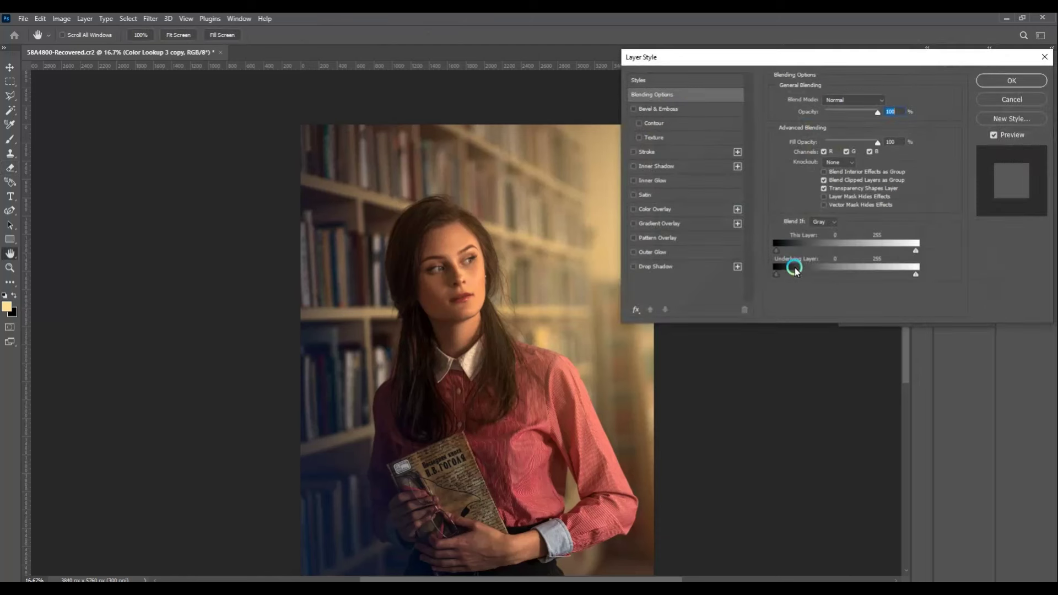
left_click_drag(775, 268, 888, 273)
left_click(1011, 80)
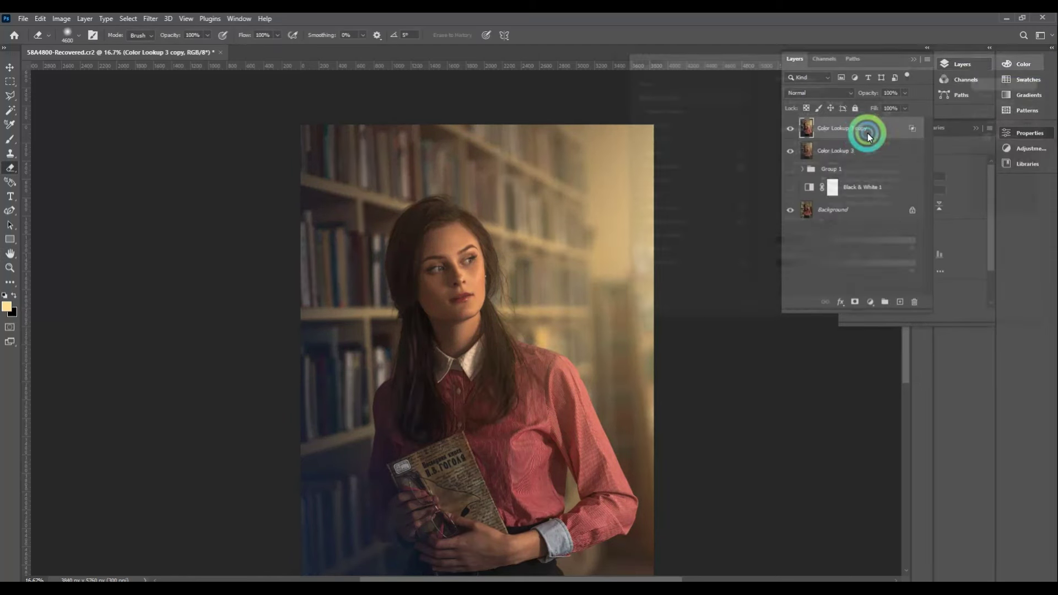
Mask the copy, paint the brightening over the woman with a 1000 px brush, and merge down.
left_click(858, 302, "alt")
scroll(447, 293, "up", 1)
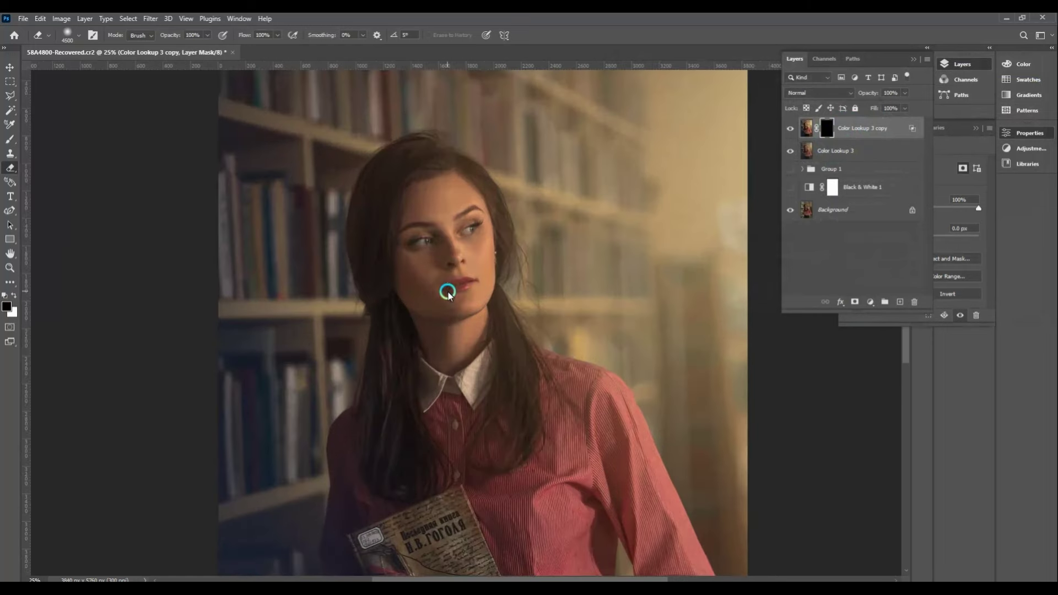
key("bracketright")
key("bracketright")
mouse_move(446, 215)
left_mouse_down()
mouse_move(453, 349)
mouse_move(465, 338)
mouse_move(564, 454)
mouse_move(566, 491)
left_mouse_up()
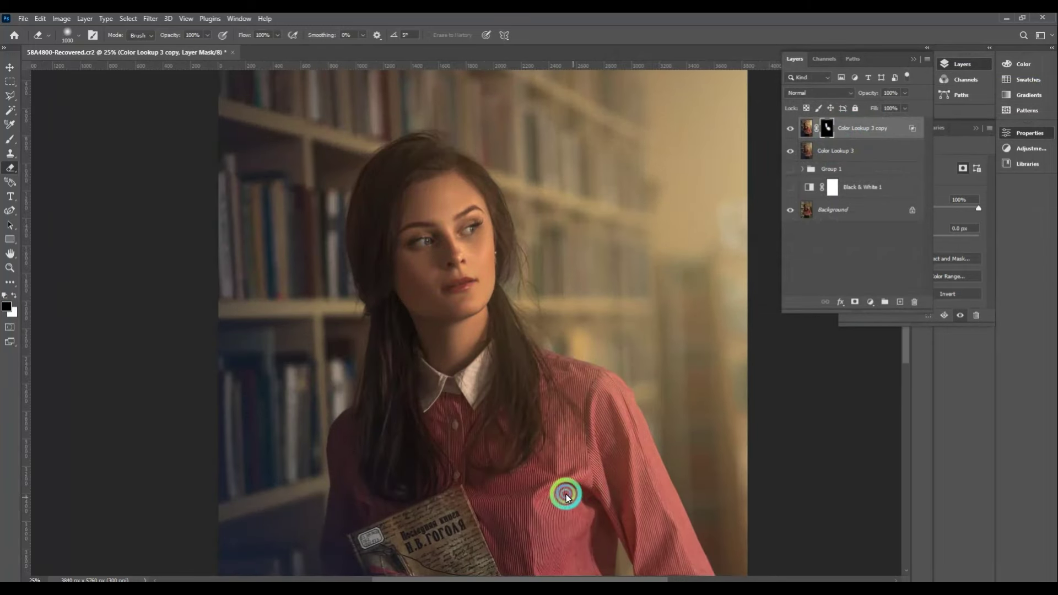
scroll(566, 490, "down", 5)
scroll(520, 429, "up", 5)
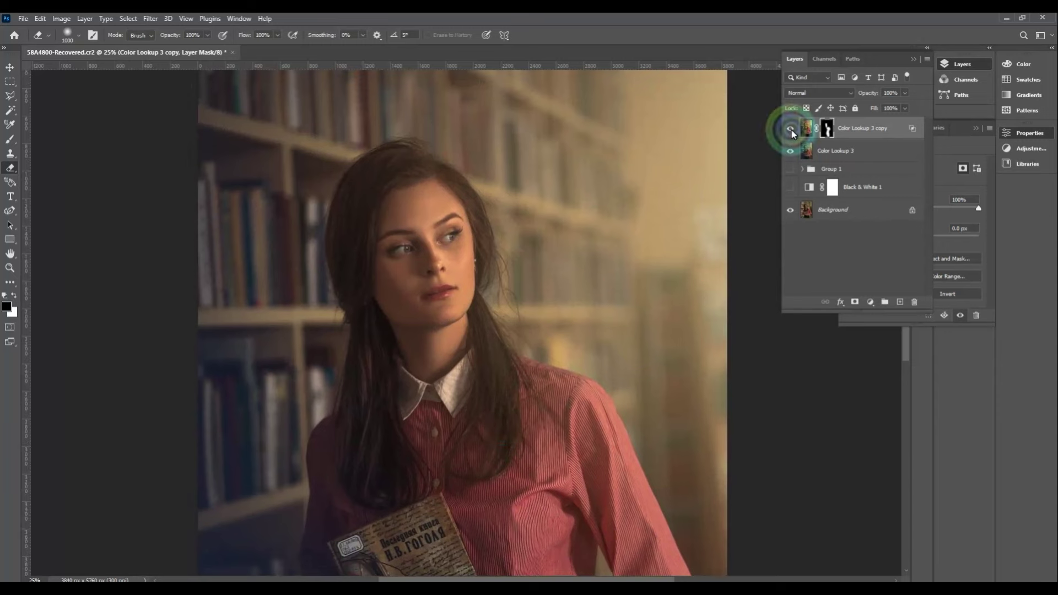
key("ctrl+e")
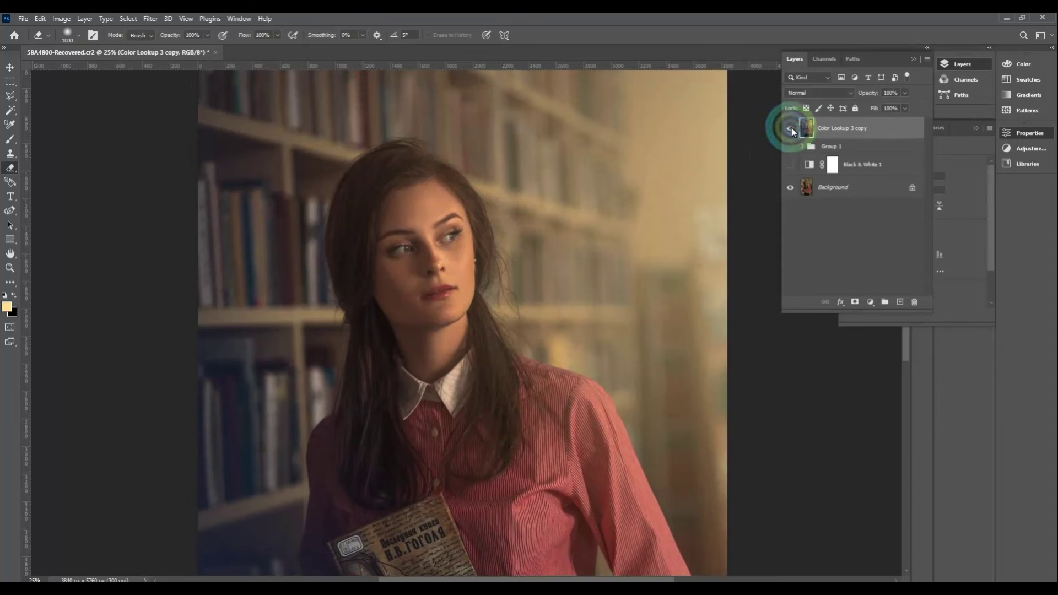
Toggle the merged Color Lookup 3 copy repeatedly to compare before and after.
key("ctrl+minus")
key("ctrl+minus")
key("ctrl+minus")
key("ctrl+plus")
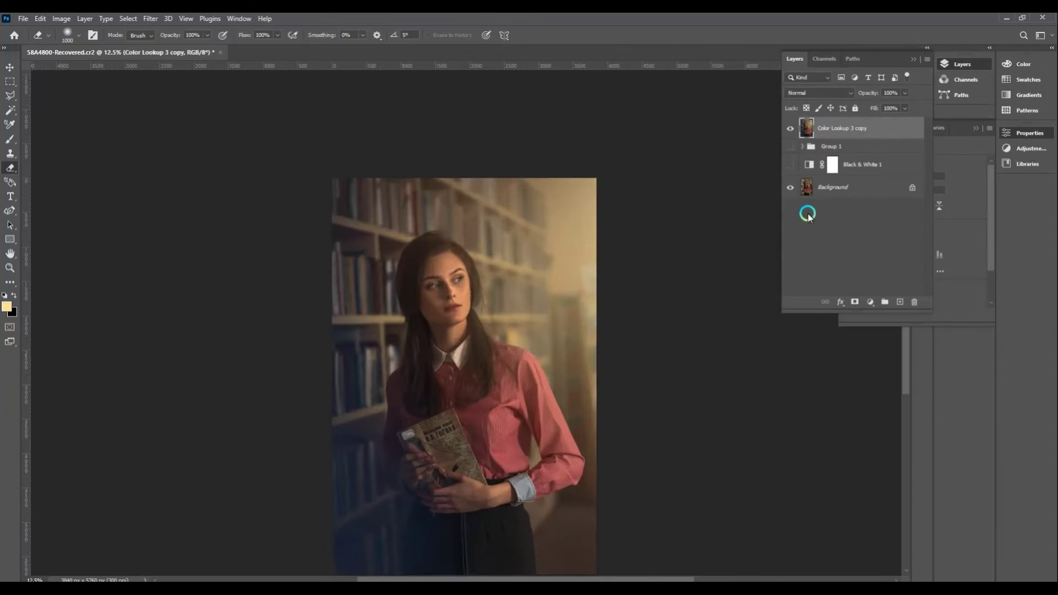
left_click(790, 129)
left_click(790, 128)
left_click(791, 129)
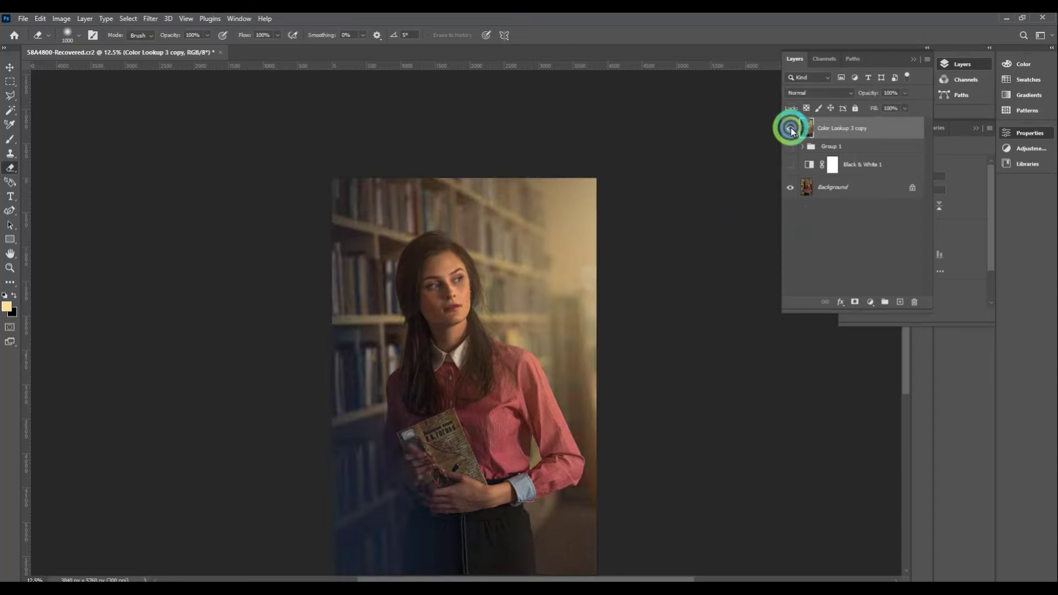
left_click(790, 129)
left_click(790, 128)
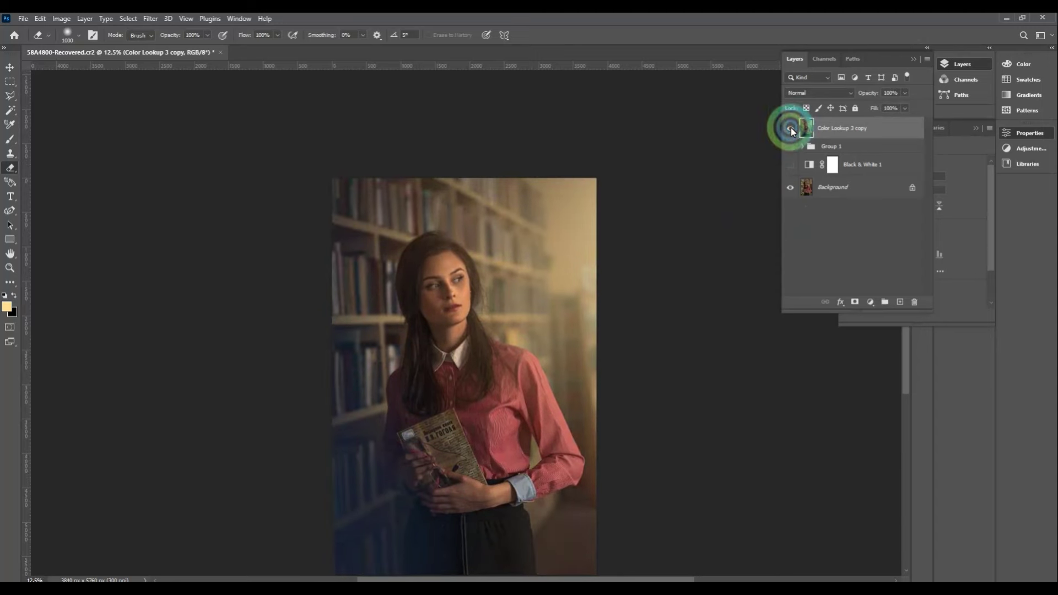
left_click(790, 129)
left_click(790, 128)
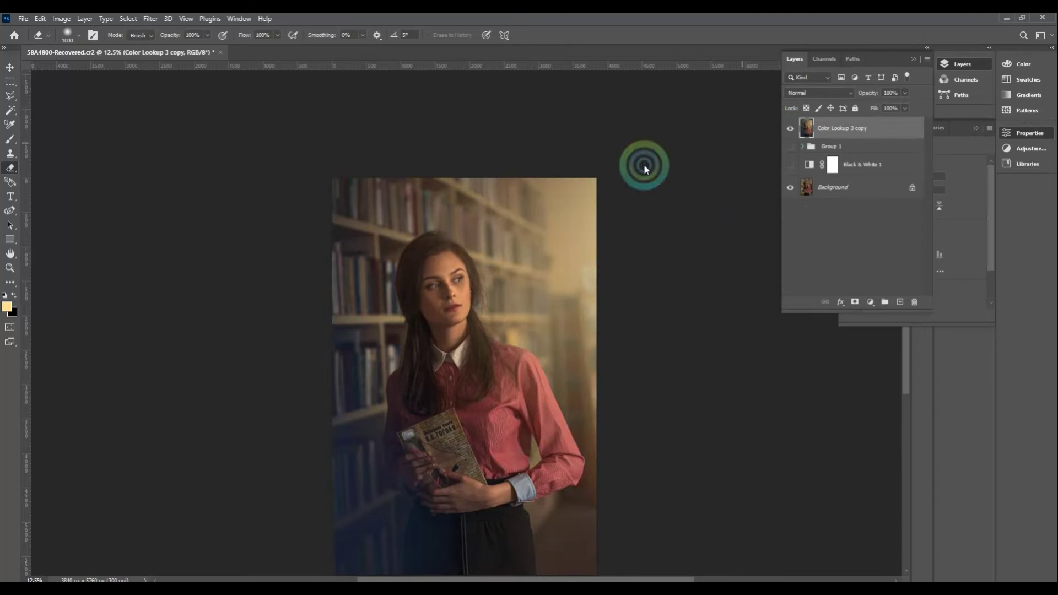
key("ctrl+minus")
Draw a polygonal lasso around the photo's left side and feather it 600 px.
key("l")
left_click(463, 190)
left_click(409, 240)
left_click(369, 385)
left_click(434, 520)
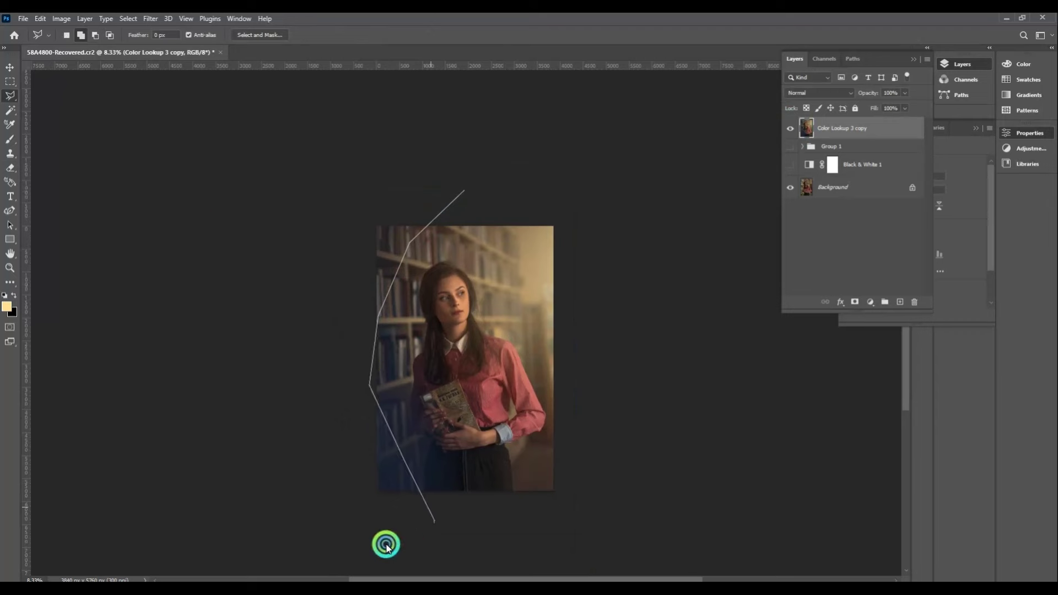
left_click(317, 549)
double_click(293, 167)
key("shift+F6")
type("600")
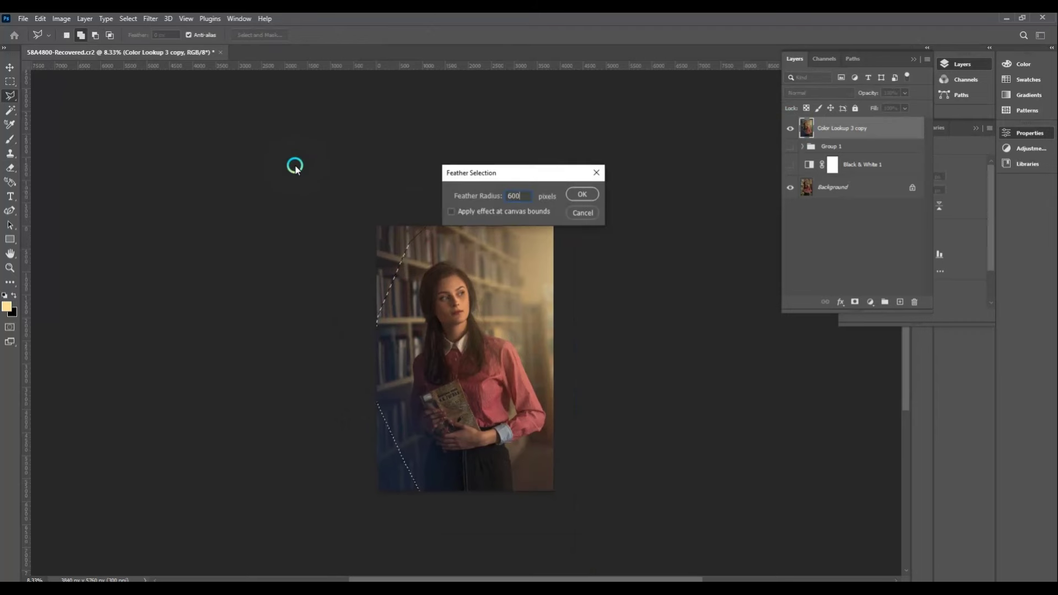
key("Return")
Darken the feathered area with Levels black input 30, deselect, and compare.
key("ctrl+plus")
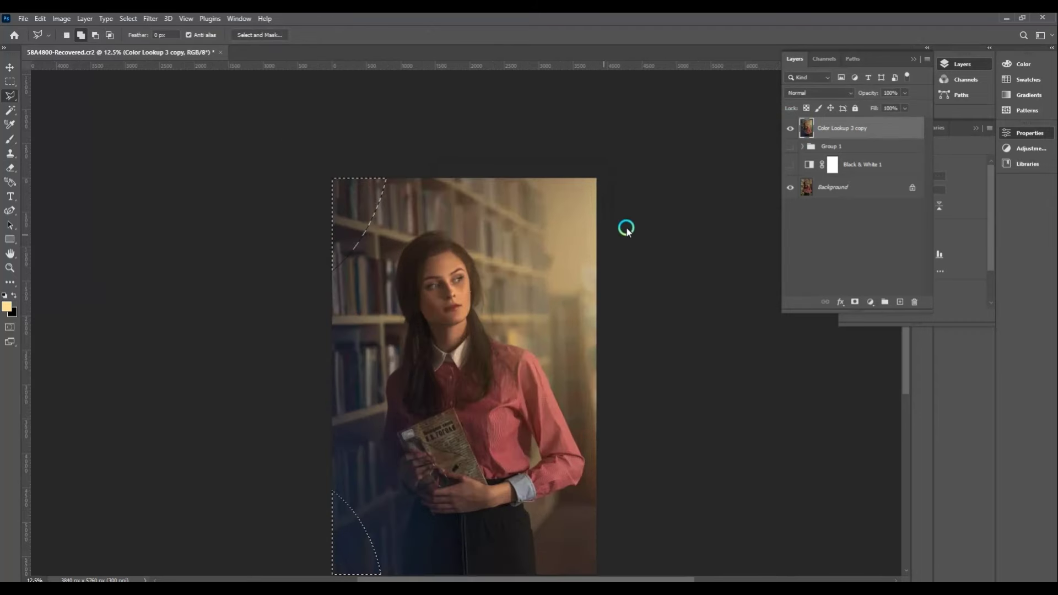
key("ctrl+l")
left_click_drag(772, 166, 786, 164)
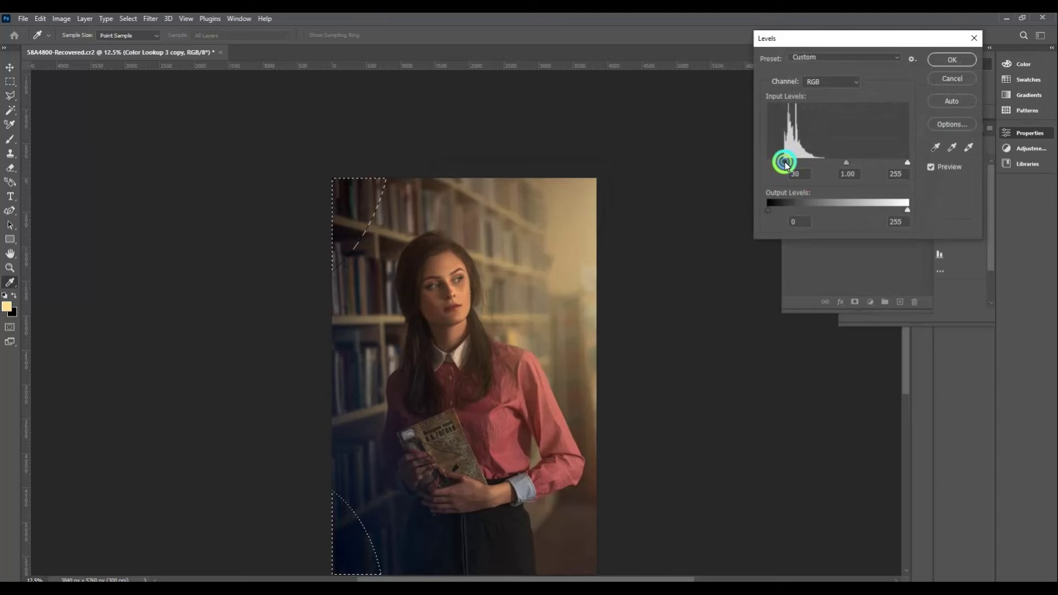
left_click(951, 60)
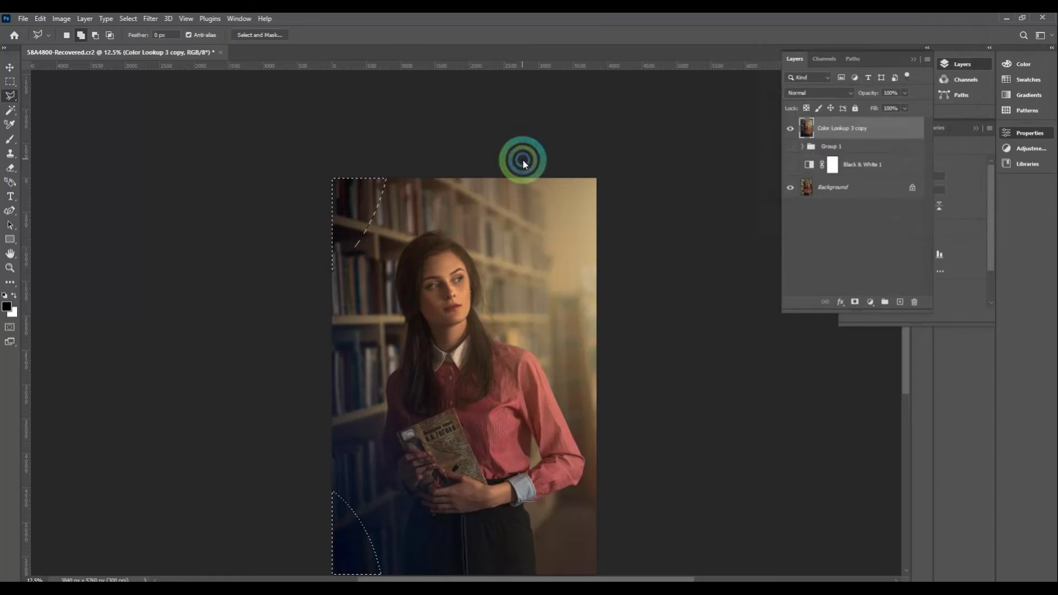
key("ctrl+d")
left_click(790, 128)
left_click(790, 127)
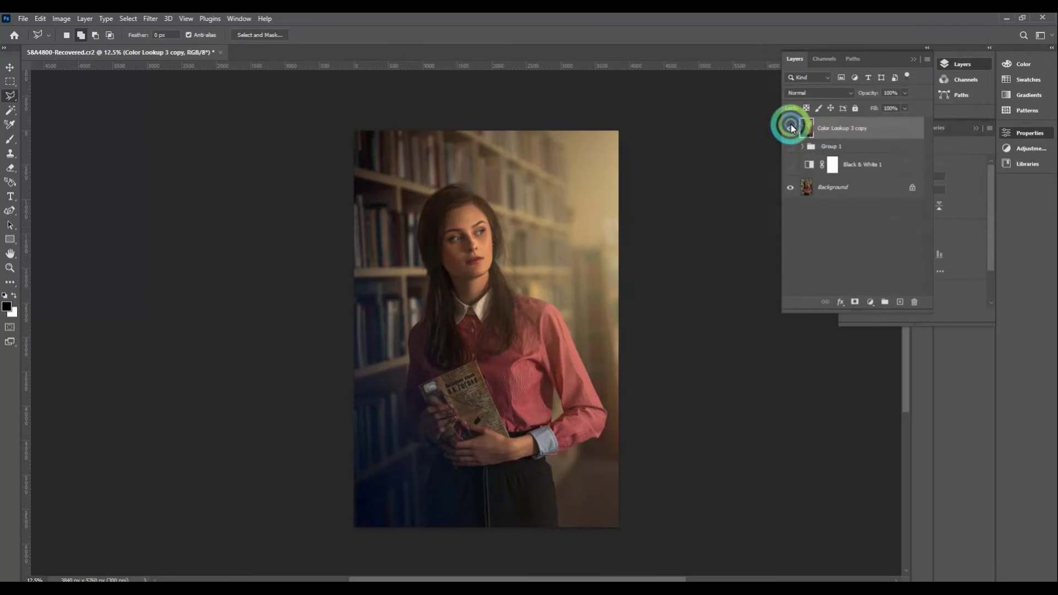